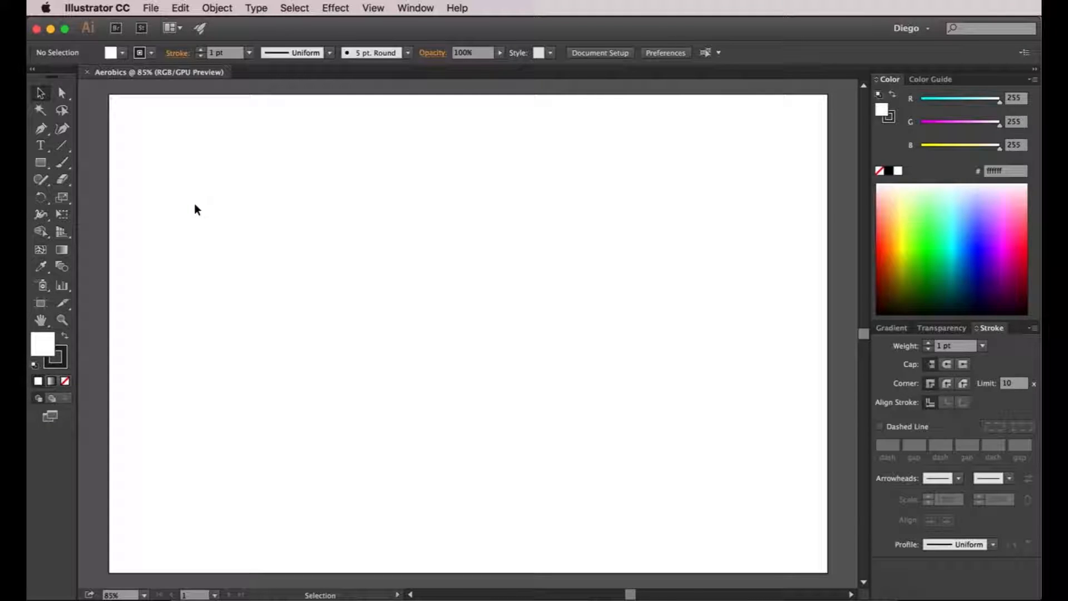
Draw a roughly square rectangle with white fill and black stroke in the upper middle of the artboard for the head.
click(37, 165)
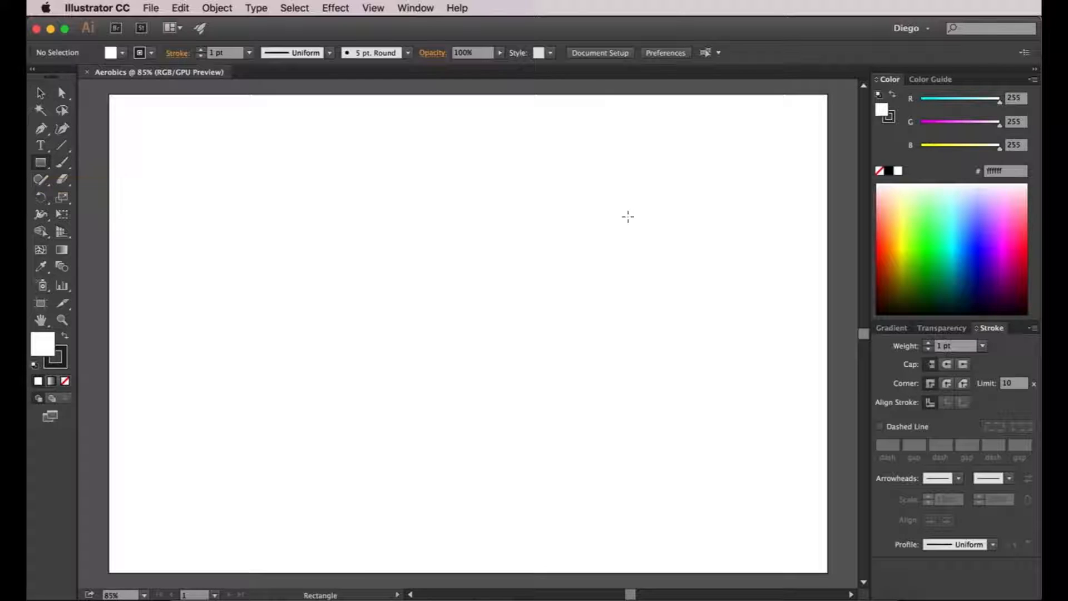
drag(394, 180, 443, 217)
key(a)
click(482, 237)
click(515, 231)
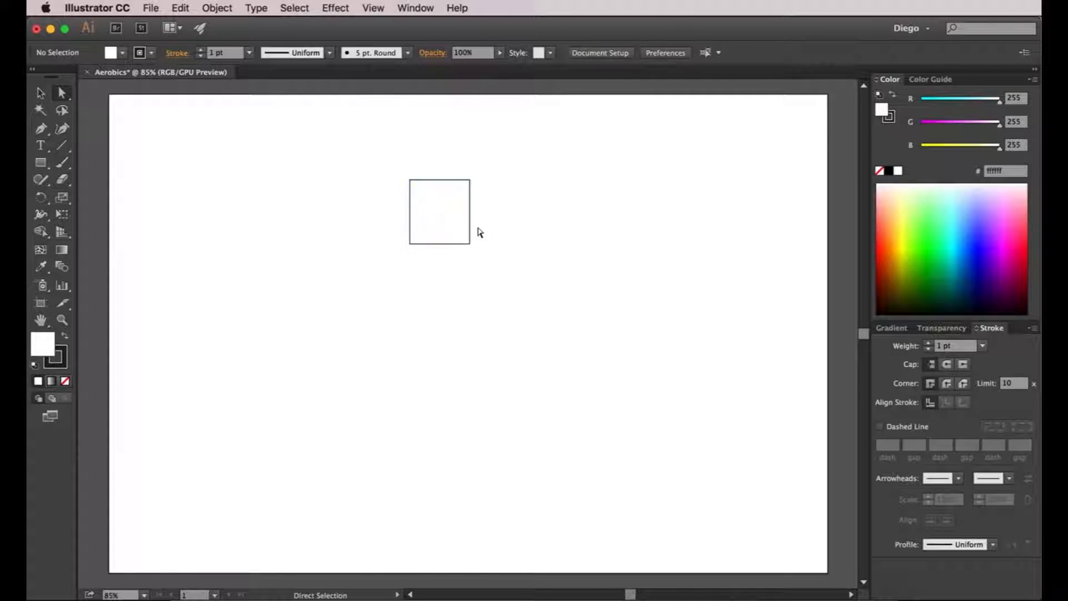
Round the two bottom corners of the head rectangle with a large radius, leaving a short flat edge at the chin.
click(443, 215)
scroll(448, 220, up, 2)
click(568, 233)
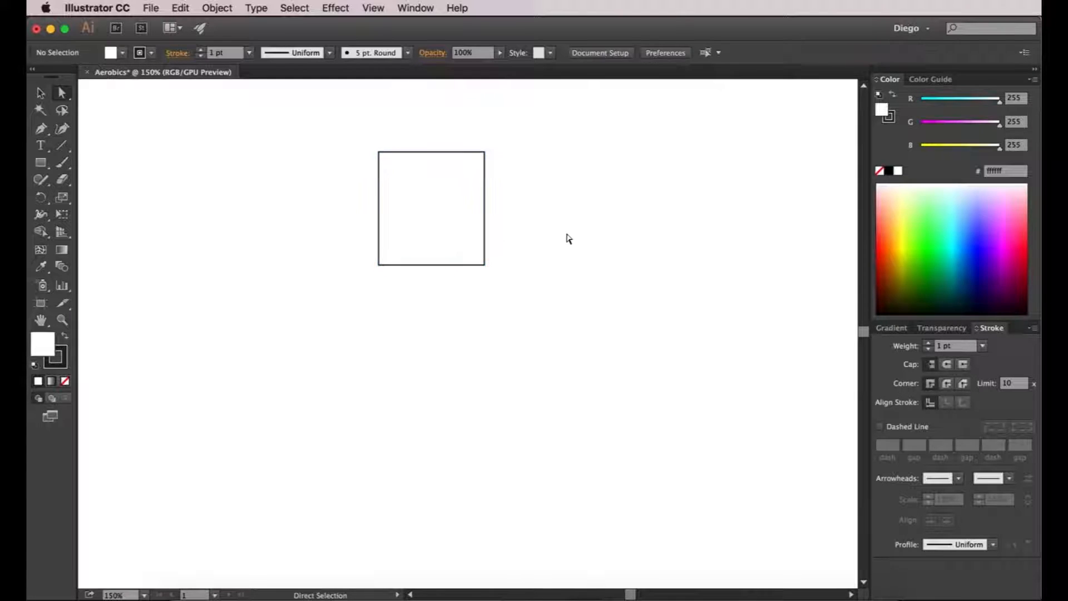
drag(565, 233, 567, 252)
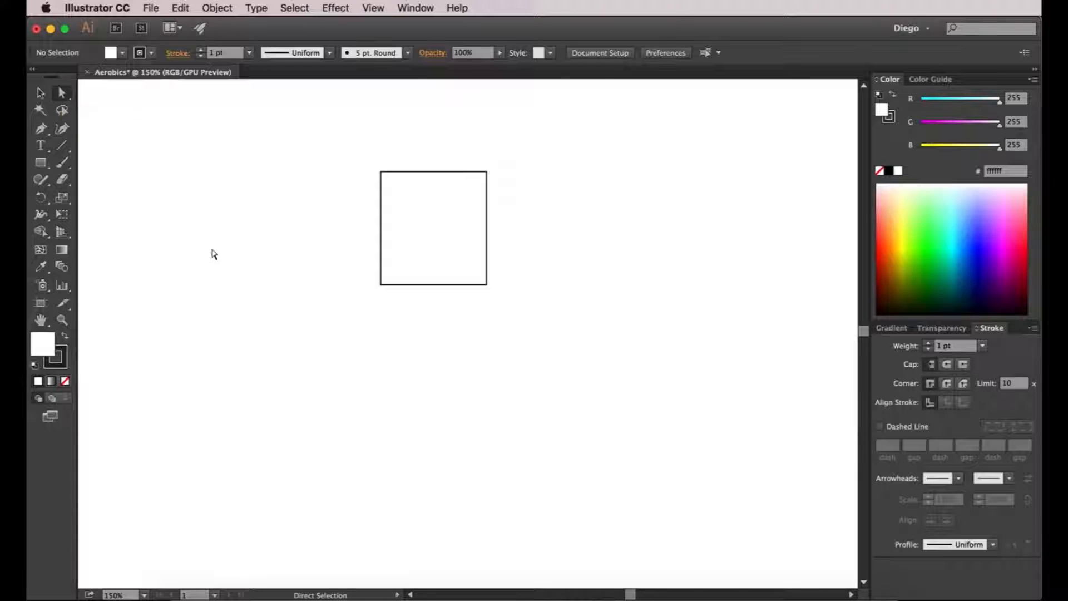
drag(291, 231, 621, 366)
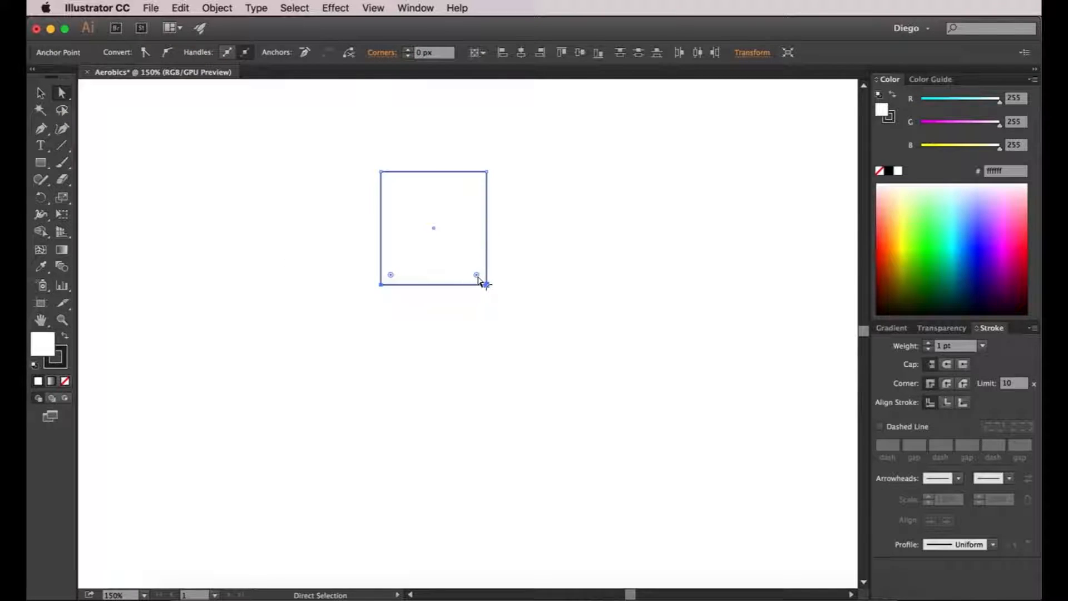
drag(477, 276, 452, 251)
click(573, 265)
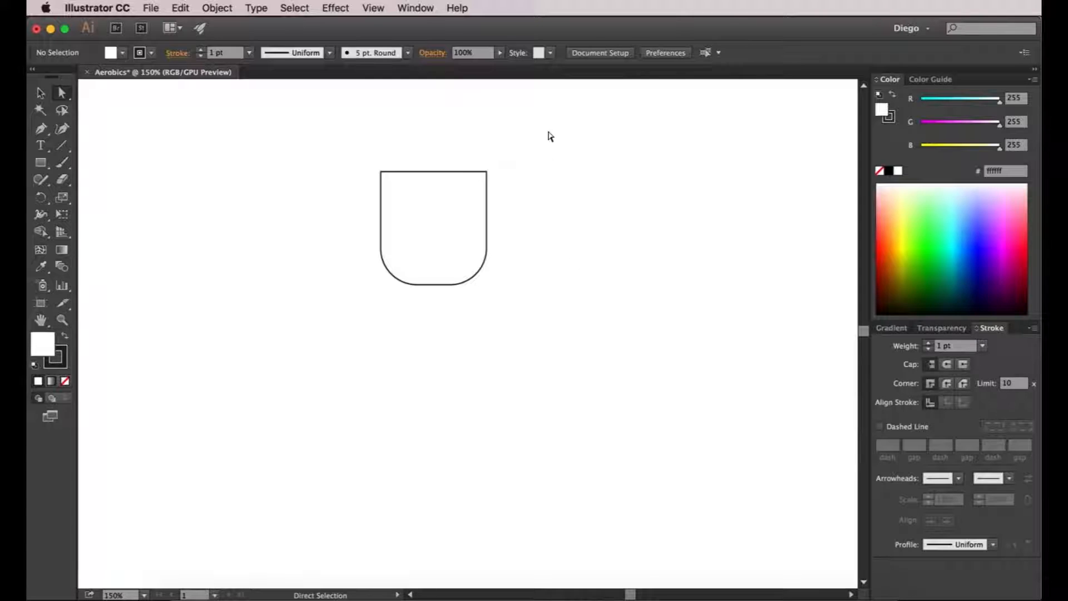
Round the head's two top corners to a radius of about 15 px.
drag(550, 136, 334, 203)
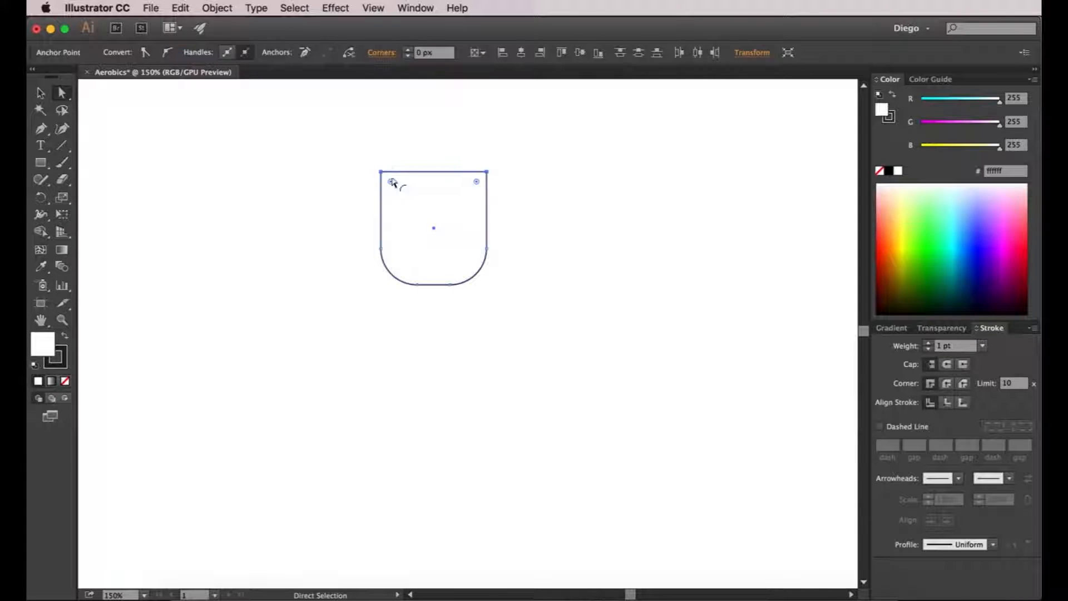
drag(391, 182, 396, 186)
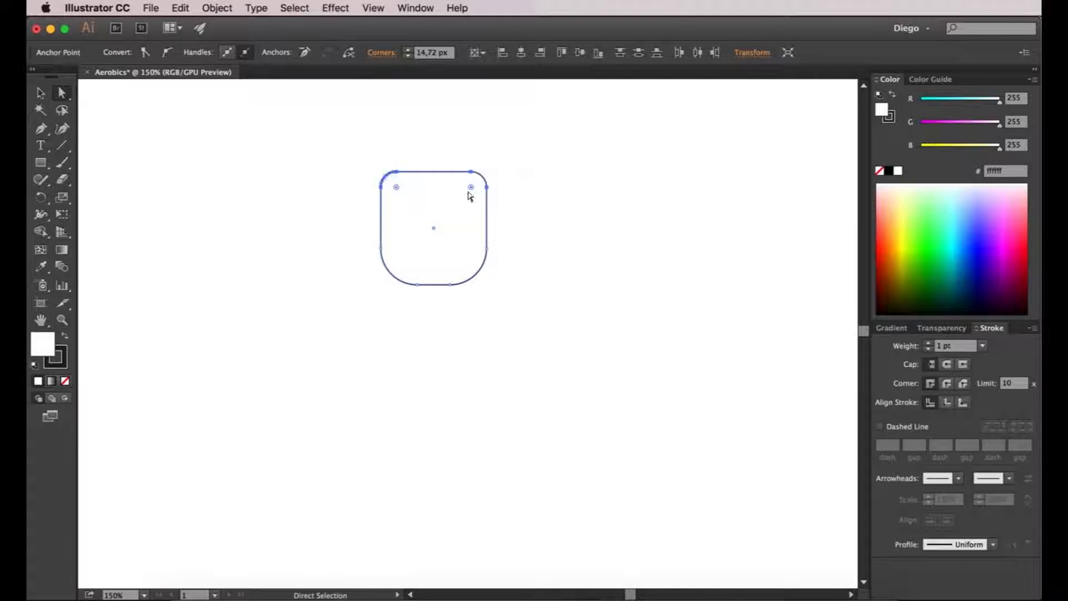
click(558, 205)
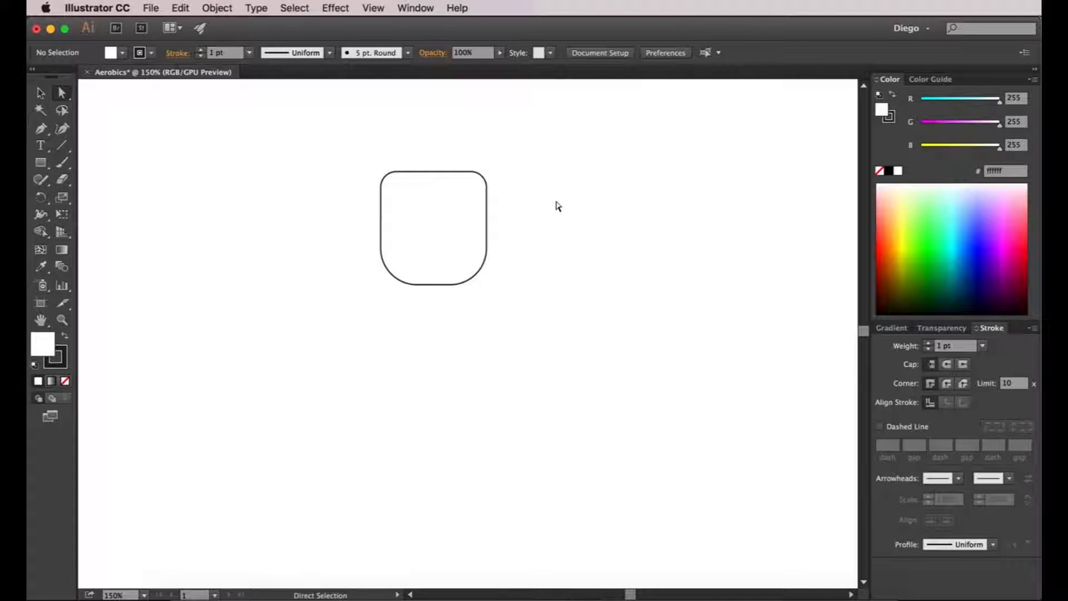
Draw a narrower rectangle for the neck, centred under the head and overlapping the chin.
click(37, 164)
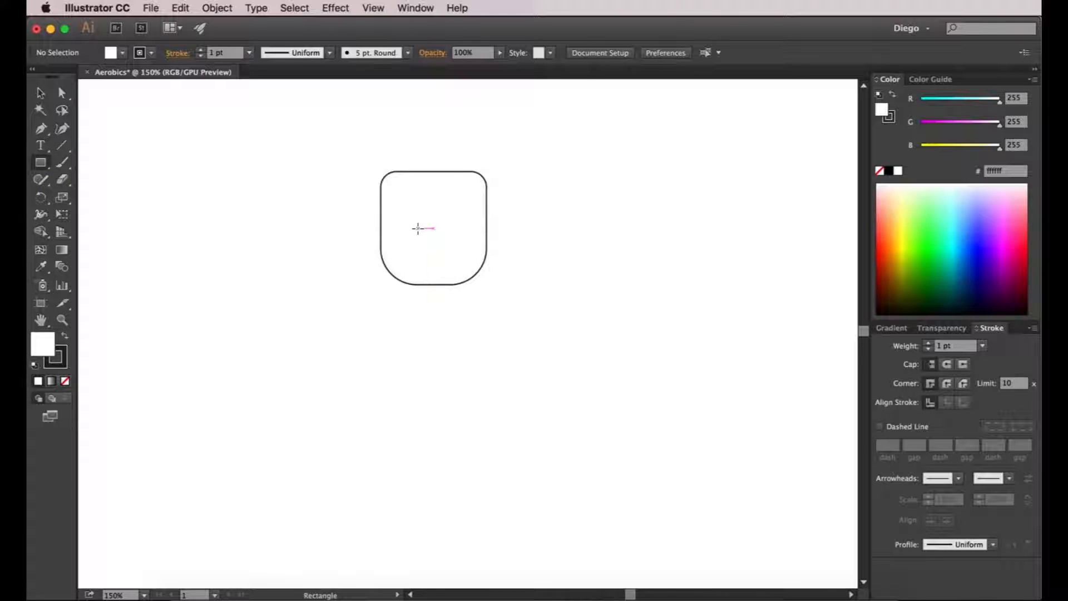
click(375, 9)
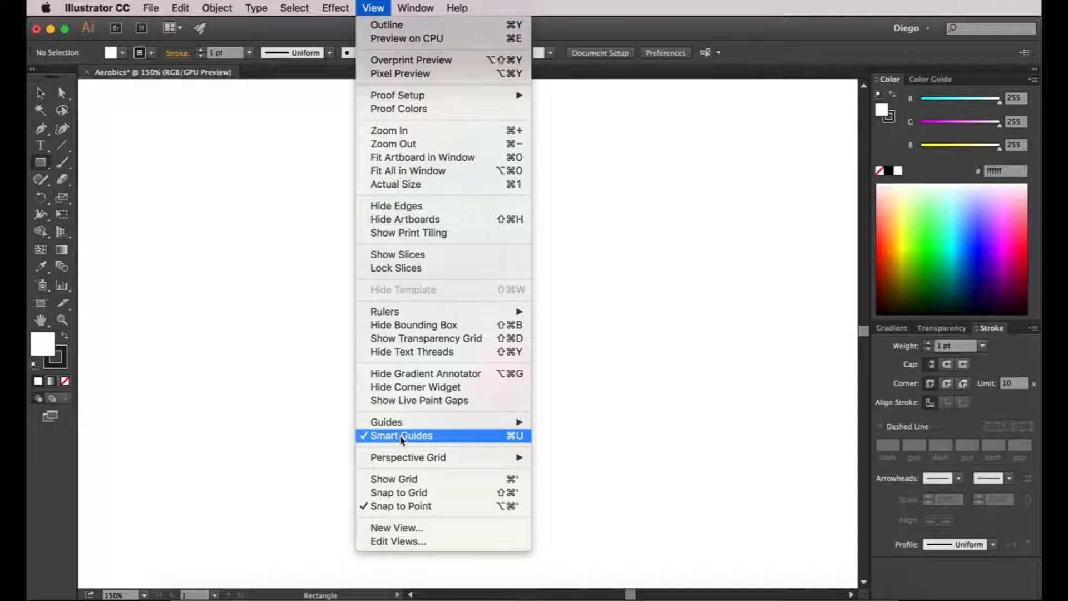
click(598, 446)
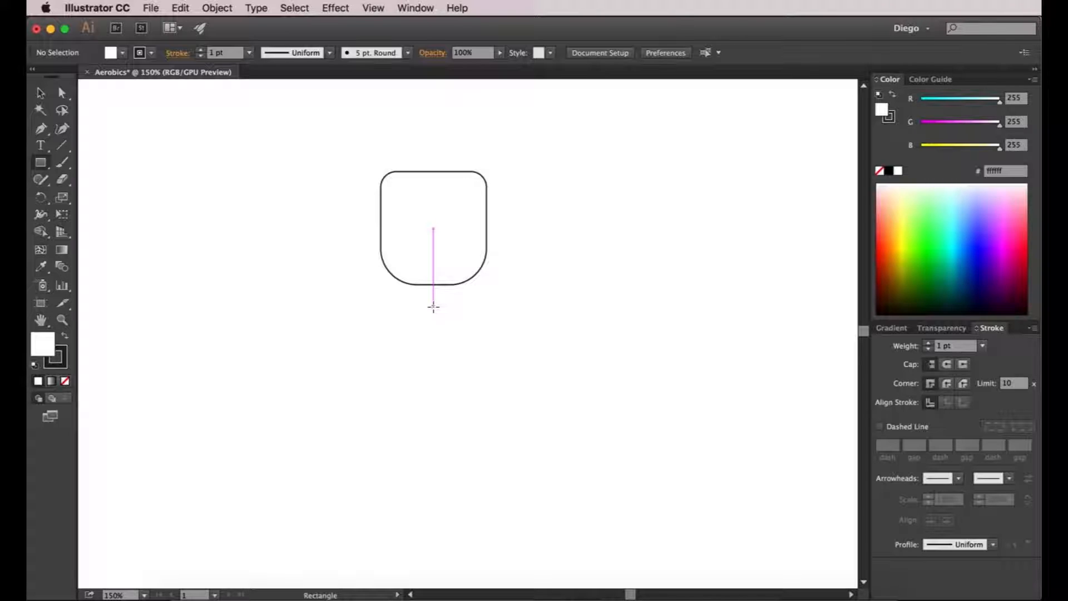
drag(434, 307, 408, 275)
key(a)
click(498, 301)
mouse_move(498, 299)
mouse_down()
mouse_move(512, 292)
mouse_move(494, 308)
mouse_up()
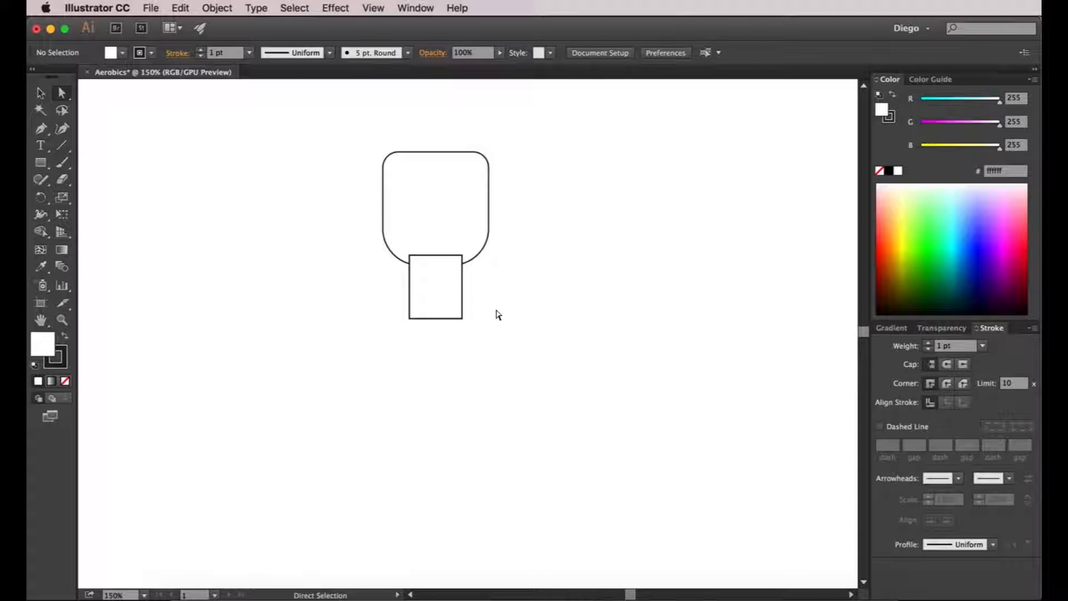
Send the neck rectangle behind the head.
click(446, 298)
click(216, 8)
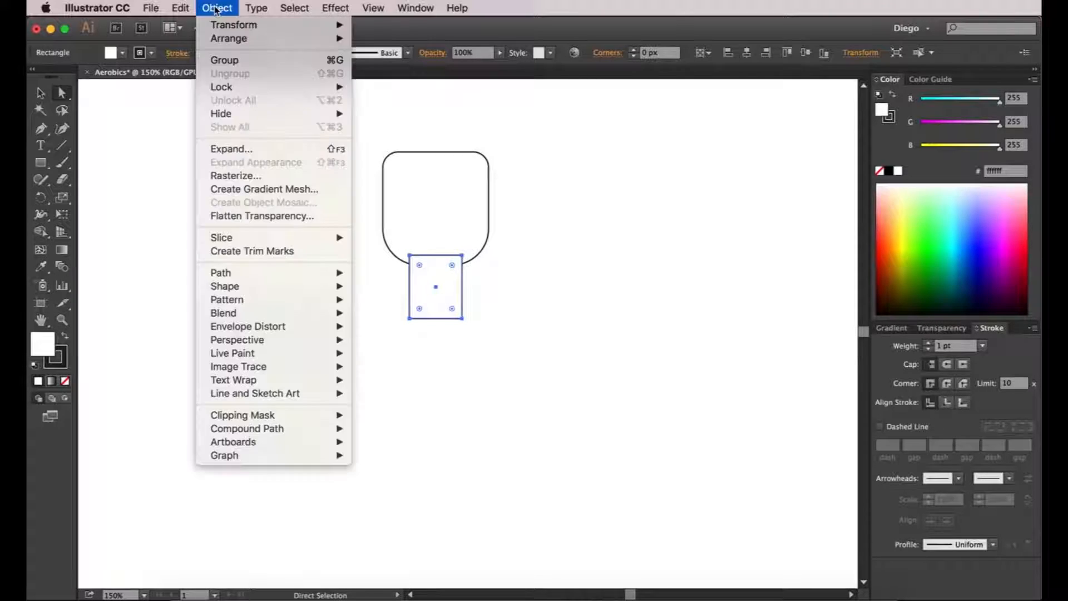
mouse_move(229, 38)
click(393, 79)
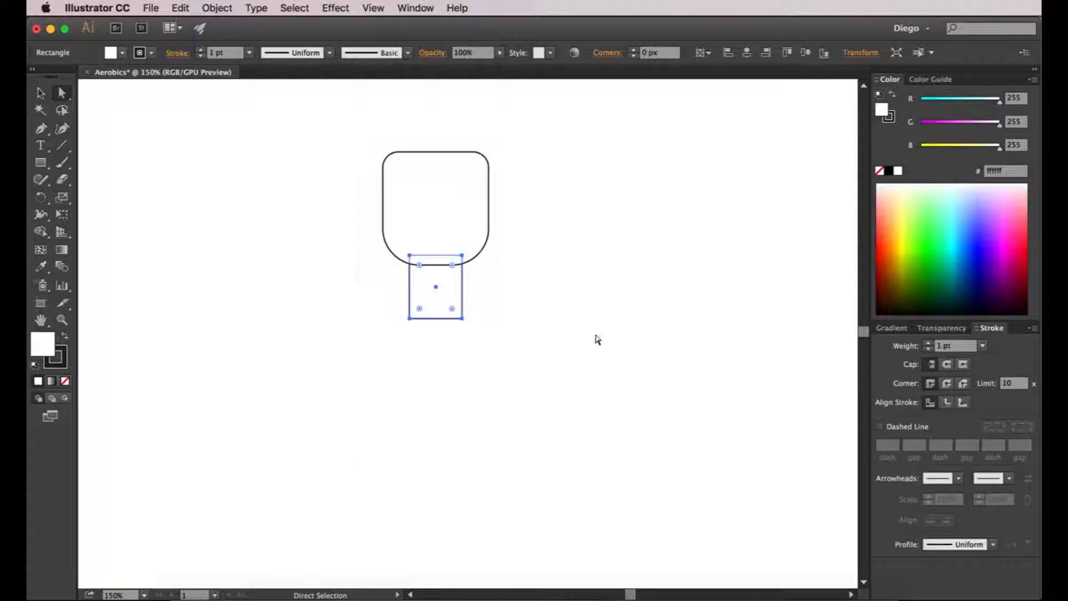
click(515, 278)
Draw a tall torso rectangle centred on the neck, overlapping its lower end and slightly narrower than the head.
key(space)
key(space)
drag(503, 353, 484, 315)
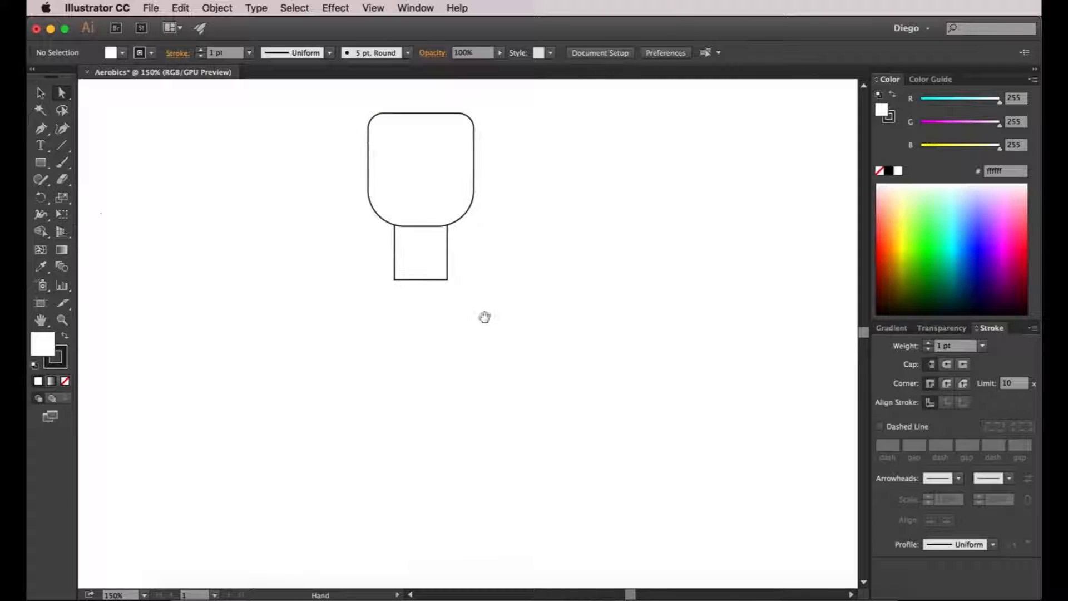
key(m)
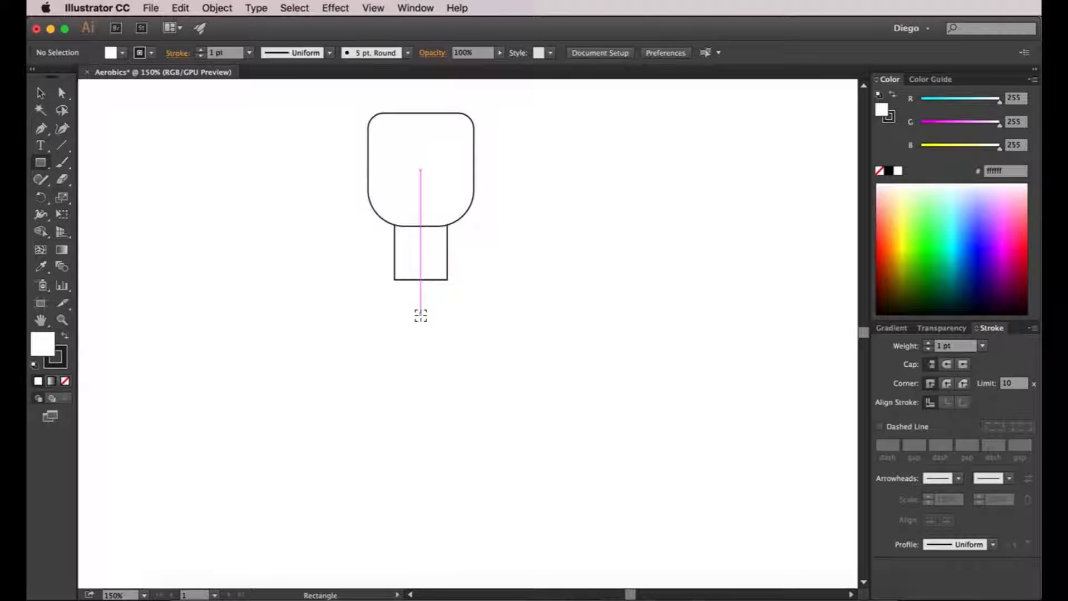
drag(421, 326, 373, 263)
key(a)
click(567, 334)
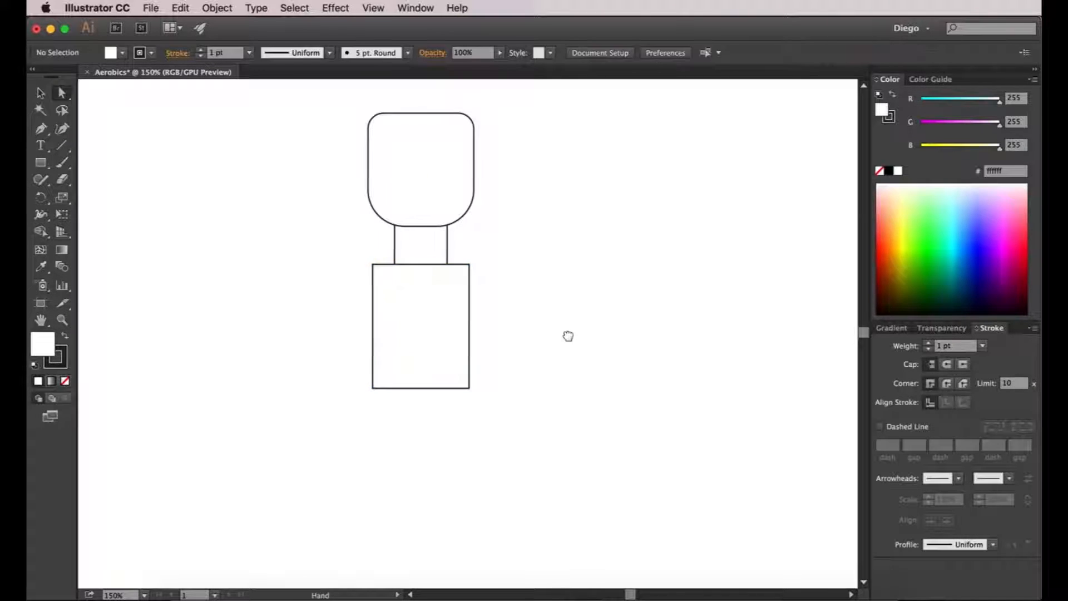
Round the torso's two top corners slightly and its two bottom corners to a radius of about 18 px.
scroll(565, 339, right, 1)
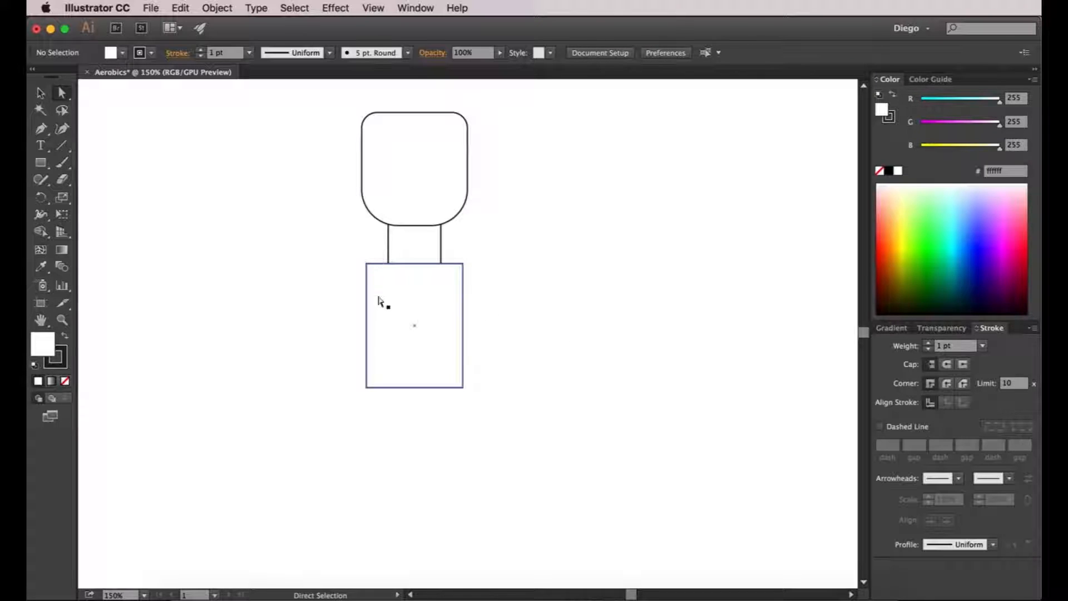
click(365, 266)
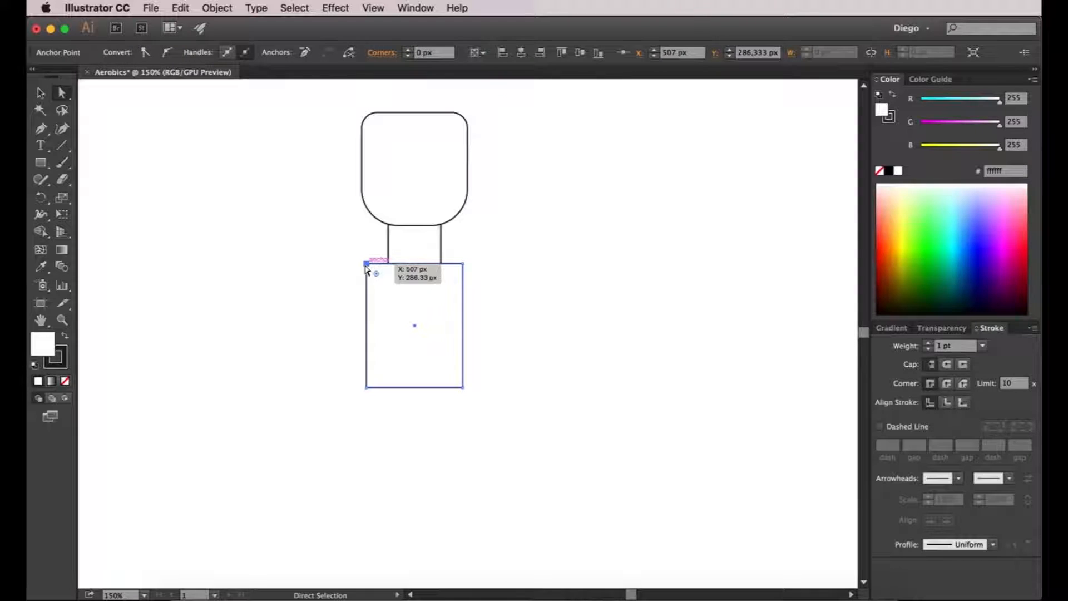
shift+click(463, 264)
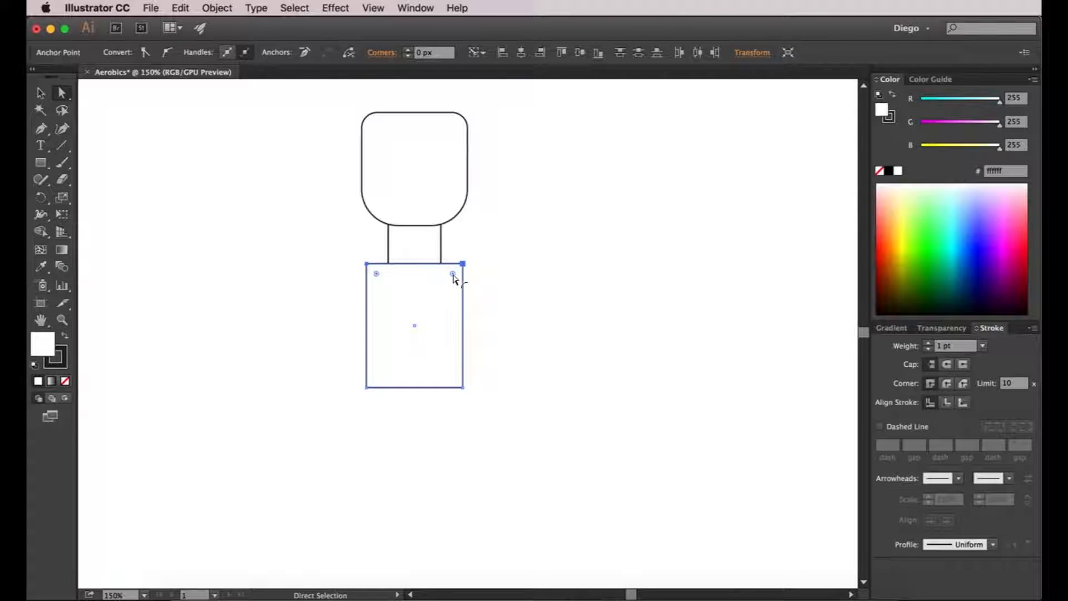
drag(453, 276, 453, 290)
drag(497, 374, 348, 415)
drag(374, 379, 387, 368)
click(527, 393)
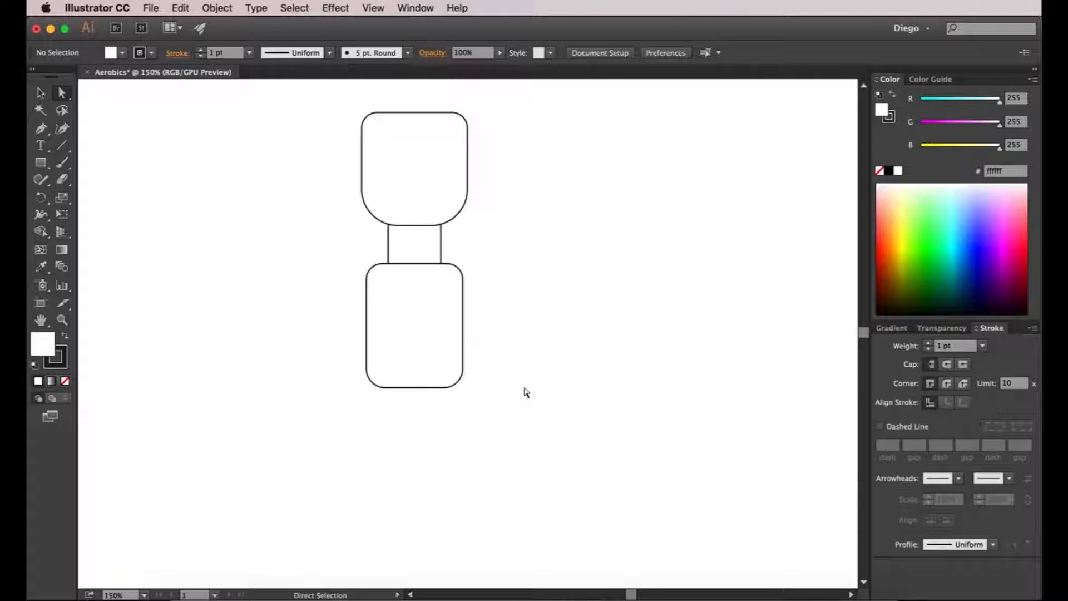
Shorten the torso by nudging its bottom anchor points upward until it is roughly as tall as it is wide.
drag(503, 346, 299, 434)
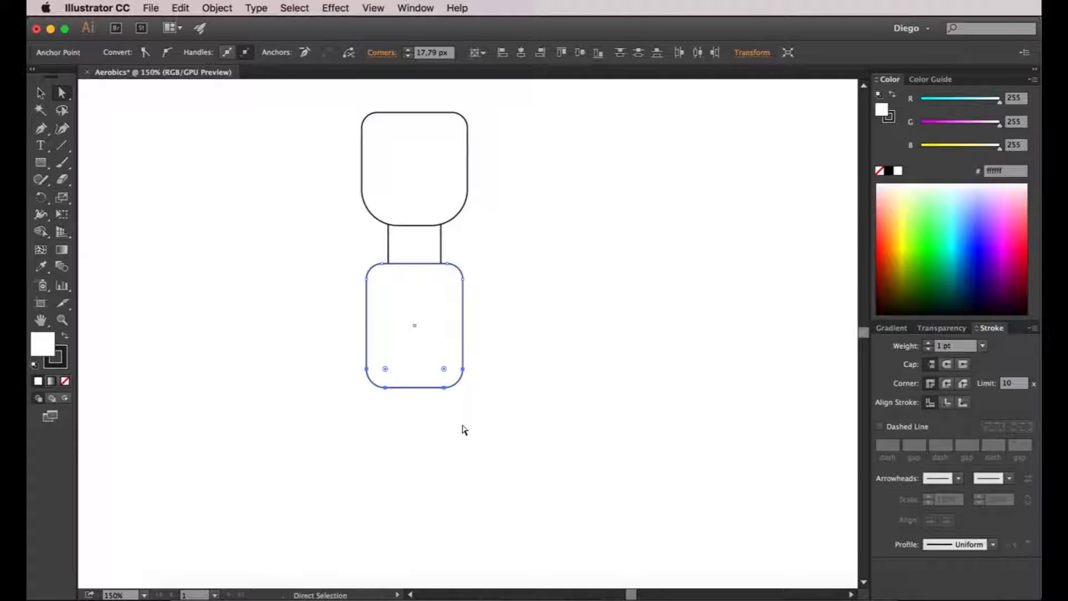
key(Up)
key(Up)
key(Up)
key(Up)
key(Up)
key(Up)
key(Up)
key(Up)
key(Up)
key(Up)
key(Up)
key(Up)
key(Up)
key(Up)
key(Up)
key(Up)
key(Up)
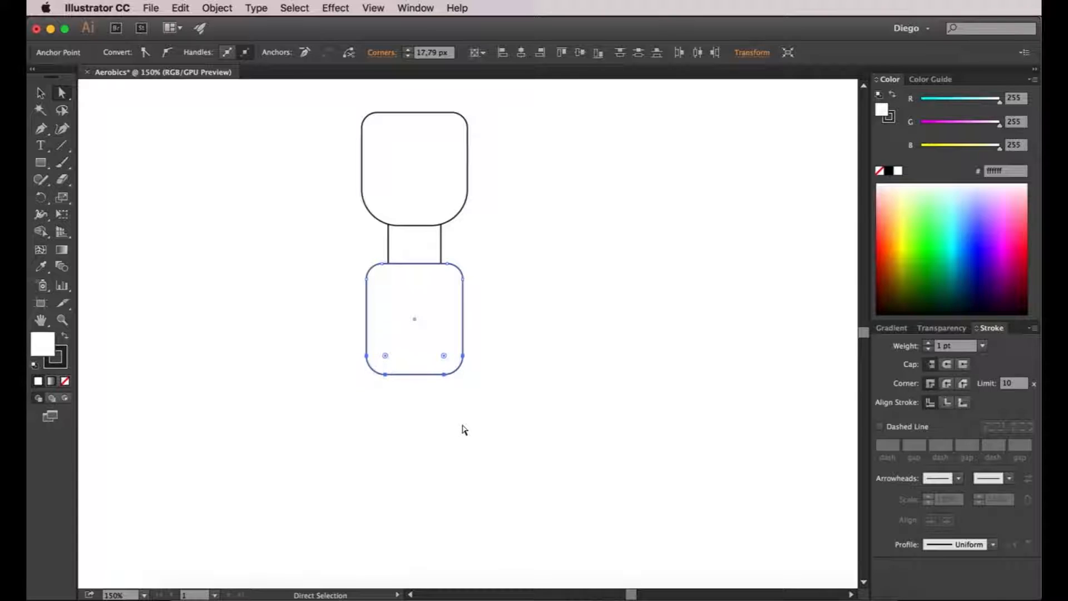
key(Up)
key(Up)
key(Up)
key(Up)
key(Up)
key(Up)
key(Up)
key(Up)
key(Up)
key(Up)
key(Up)
key(Up)
key(Up)
key(Up)
key(Up)
key(Up)
key(Up)
key(Up)
key(Up)
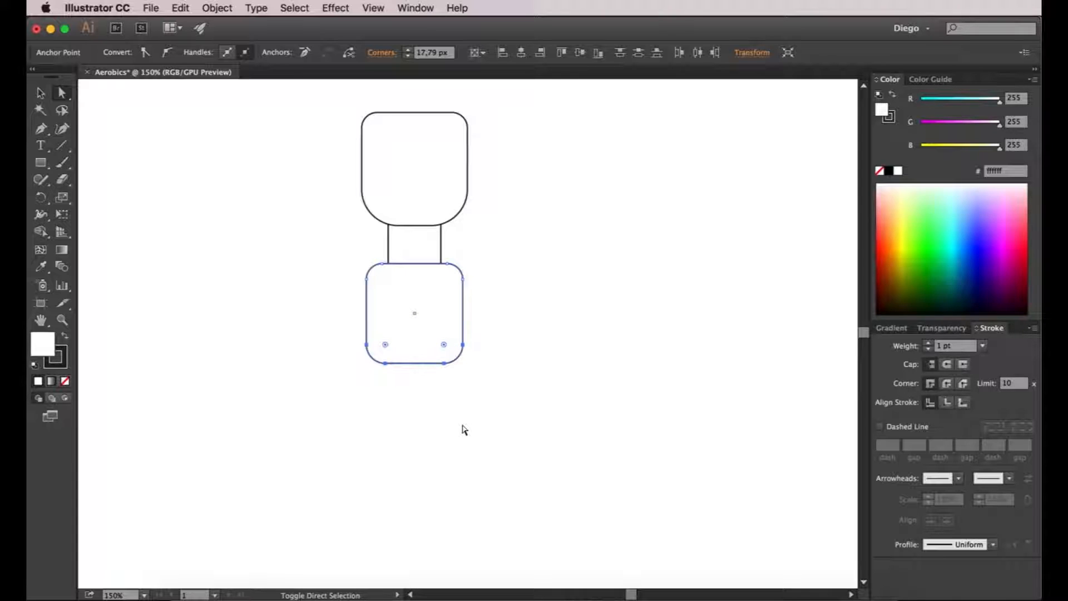
key(Down)
key(Down)
key(Down)
key(Down)
key(Down)
key(Down)
key(Down)
key(Down)
key(Down)
key(Down)
key(Down)
key(Down)
key(Down)
key(Down)
key(Down)
key(Down)
key(Down)
key(Down)
key(Down)
key(Down)
key(Up)
key(Up)
key(Up)
key(Up)
key(Up)
key(Up)
key(Up)
key(Up)
key(Up)
key(Up)
key(Up)
key(Up)
key(Up)
key(Up)
key(Up)
key(Up)
key(Up)
key(Up)
key(Up)
key(Up)
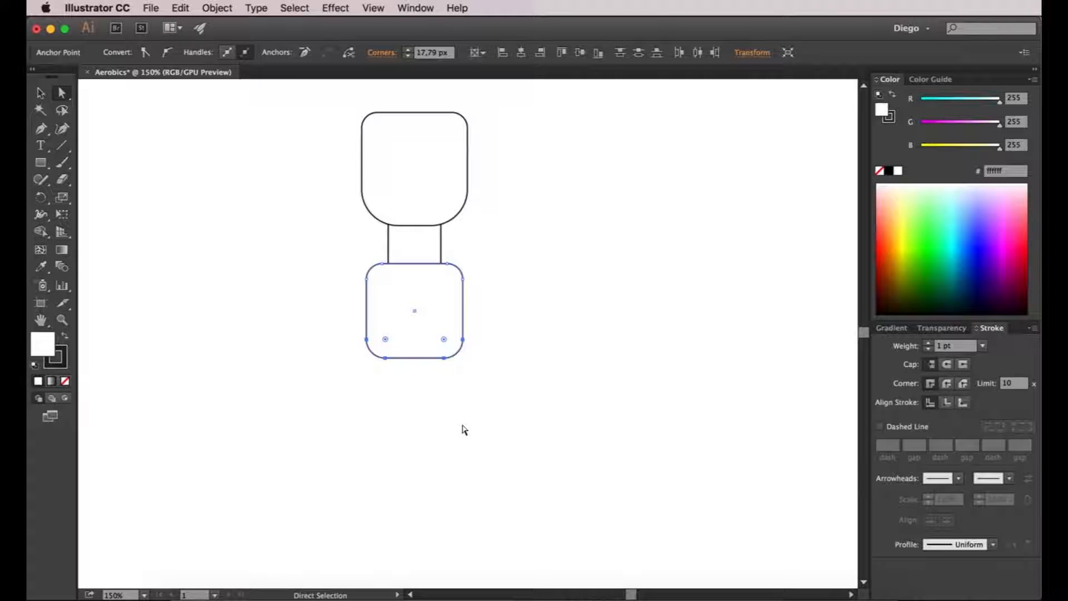
click(464, 431)
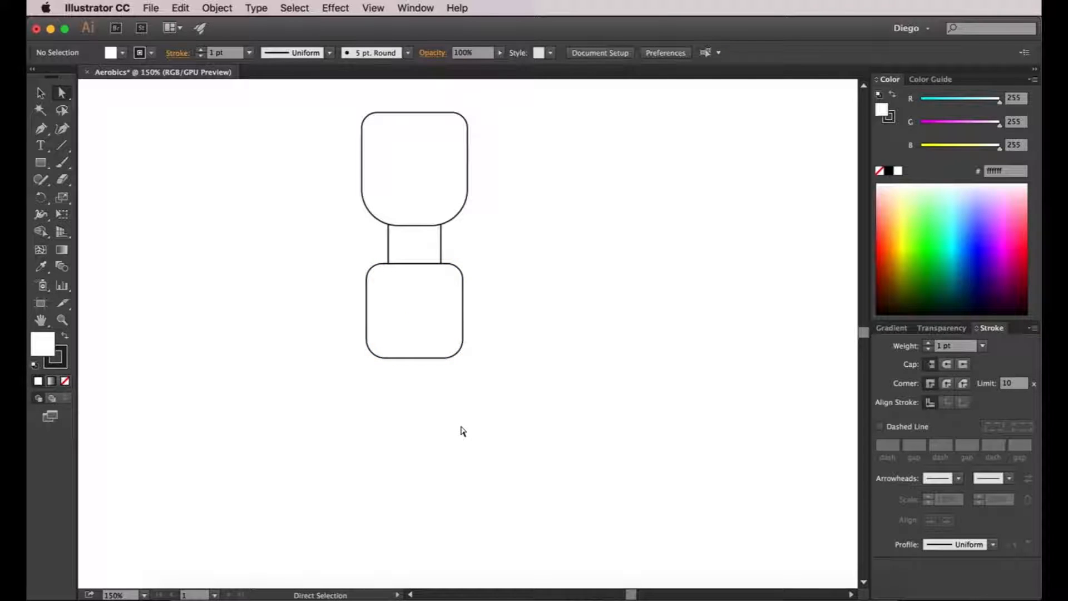
Draw a rectangle for the hips centred under the torso, slightly wider than it and overlapping its bottom edge.
click(43, 163)
scroll(301, 301, right, 3)
scroll(301, 300, down, 2)
scroll(384, 328, down, 2)
scroll(384, 329, left, 1)
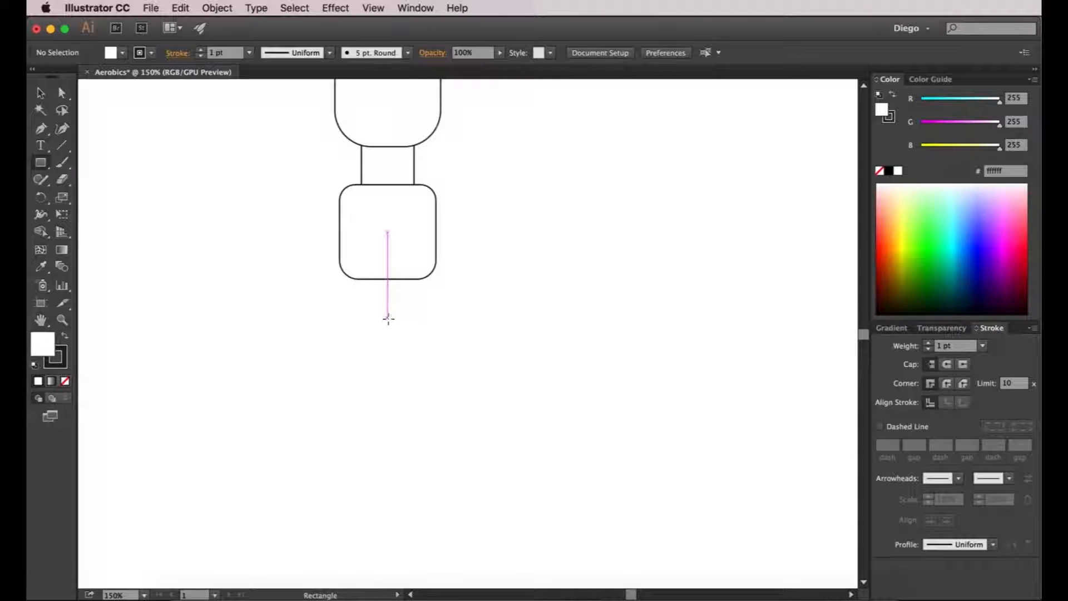
scroll(386, 334, down, 1)
scroll(388, 331, left, 1)
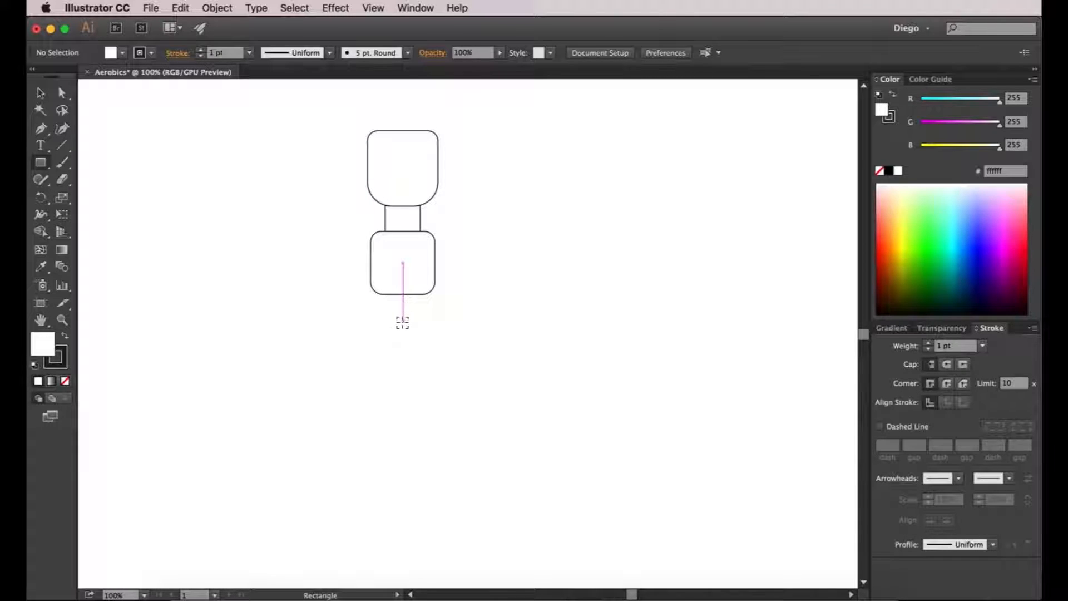
drag(403, 322, 361, 291)
key(a)
click(492, 347)
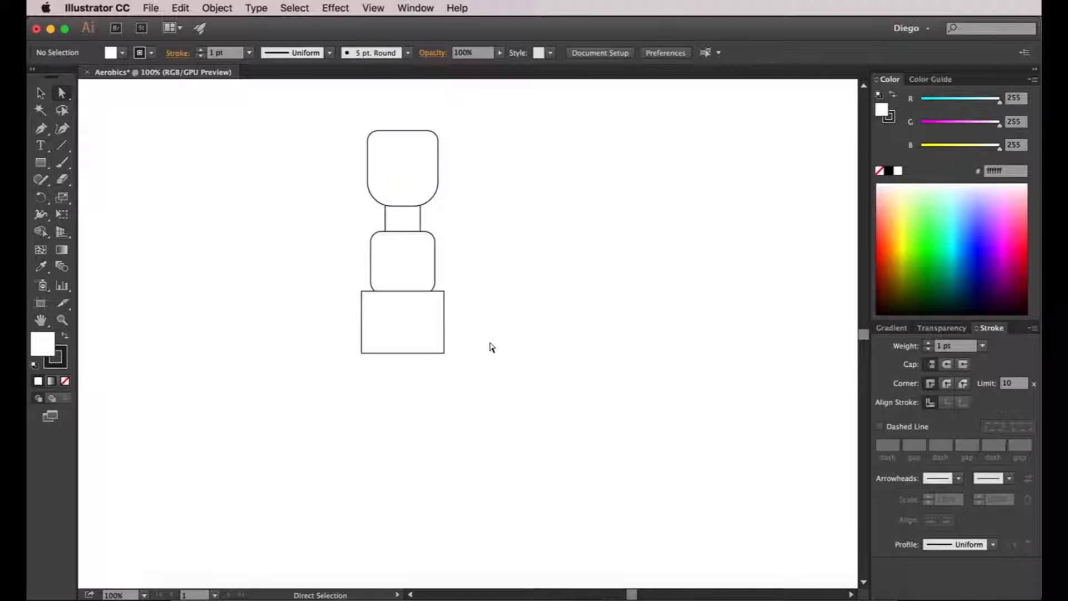
Round the two top corners of the hip rectangle with a large radius.
click(409, 319)
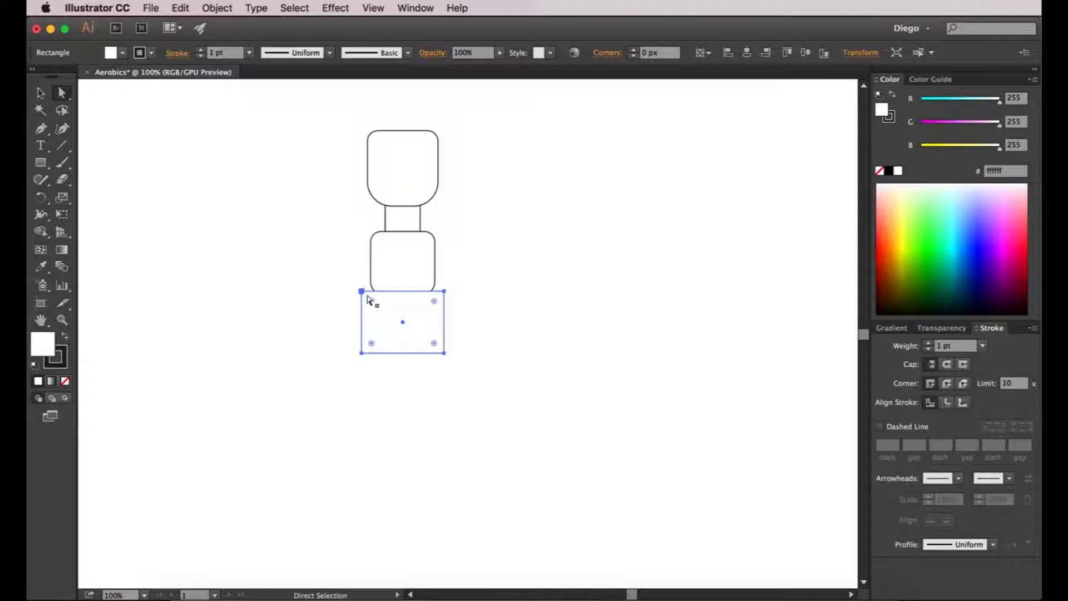
click(361, 291)
shift+click(444, 291)
scroll(431, 306, up, 2)
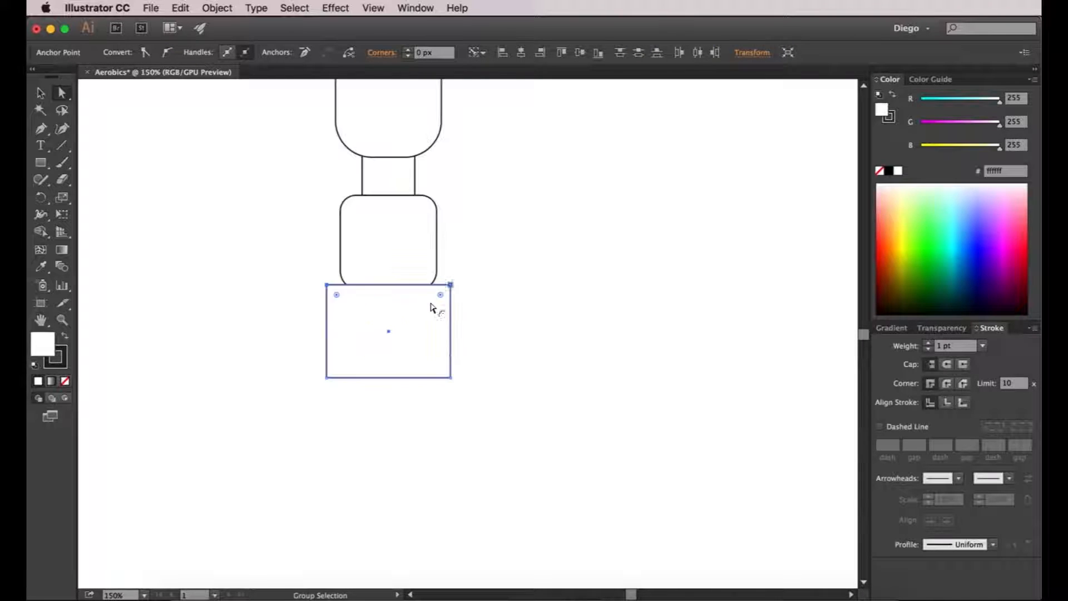
drag(409, 304, 512, 348)
click(614, 316)
drag(612, 319, 594, 315)
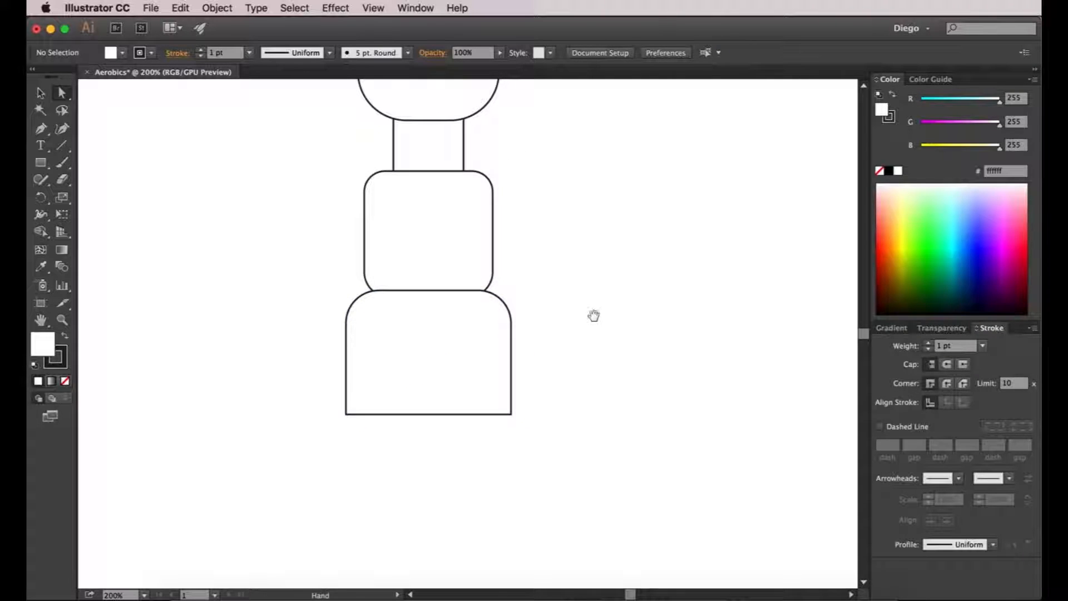
drag(294, 382, 581, 463)
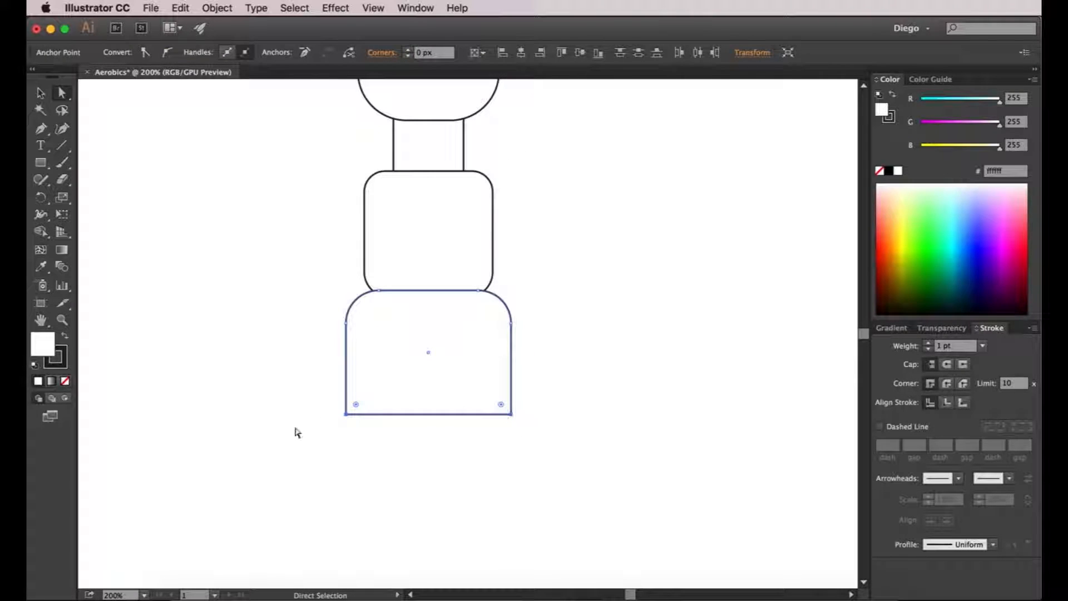
click(527, 431)
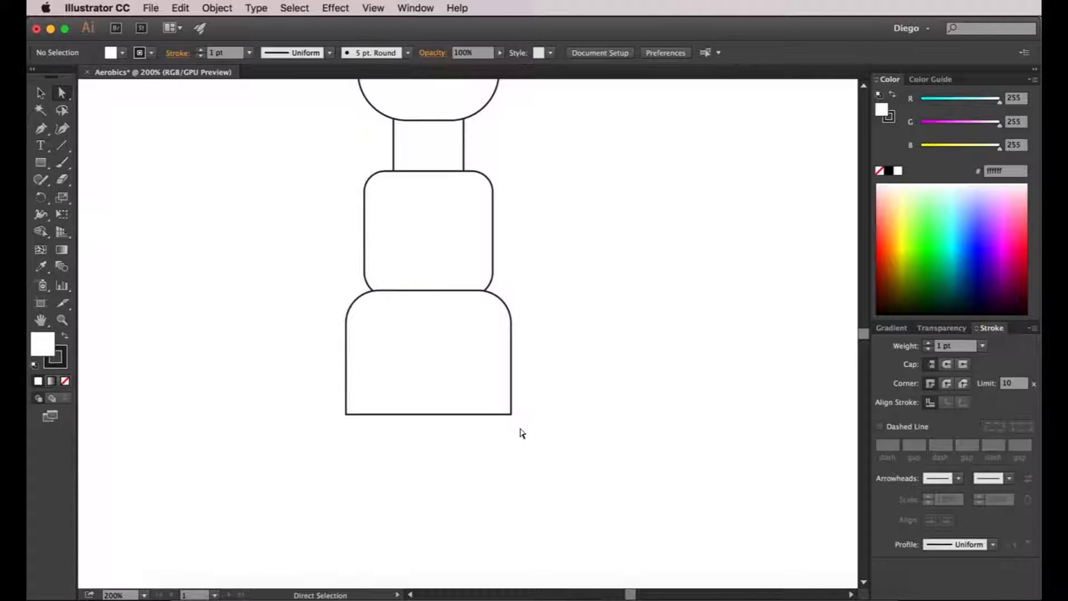
Lengthen the hip shape by nudging its two bottom anchor points slightly downward.
drag(523, 441, 317, 410)
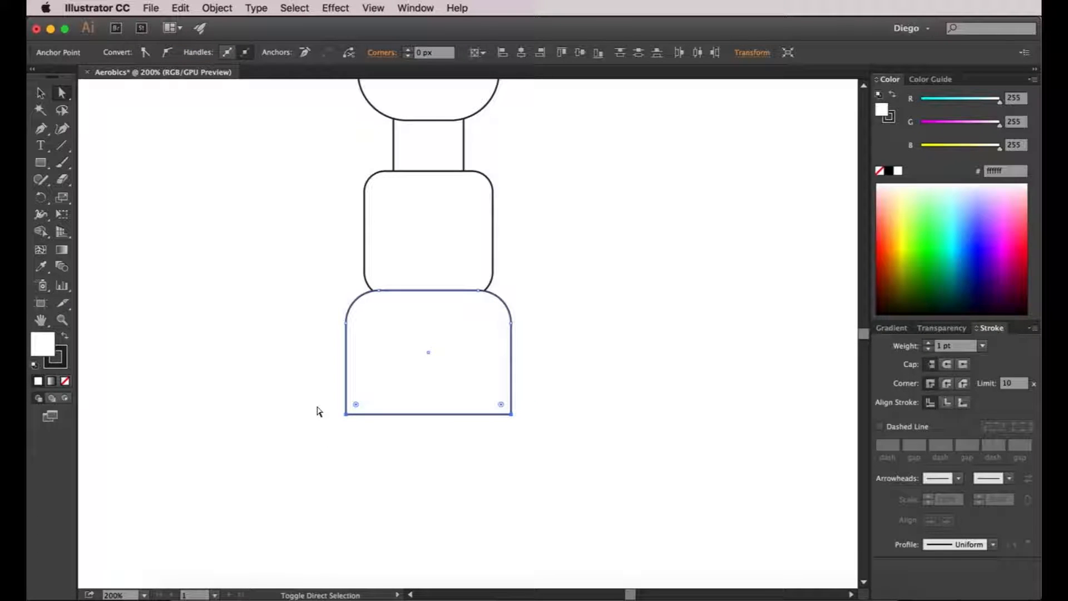
key(Down)
key(Down)
key(Down)
key(Down)
key(Down)
key(Down)
key(Down)
key(Down)
key(Down)
key(Down)
key(Down)
key(Down)
key(Down)
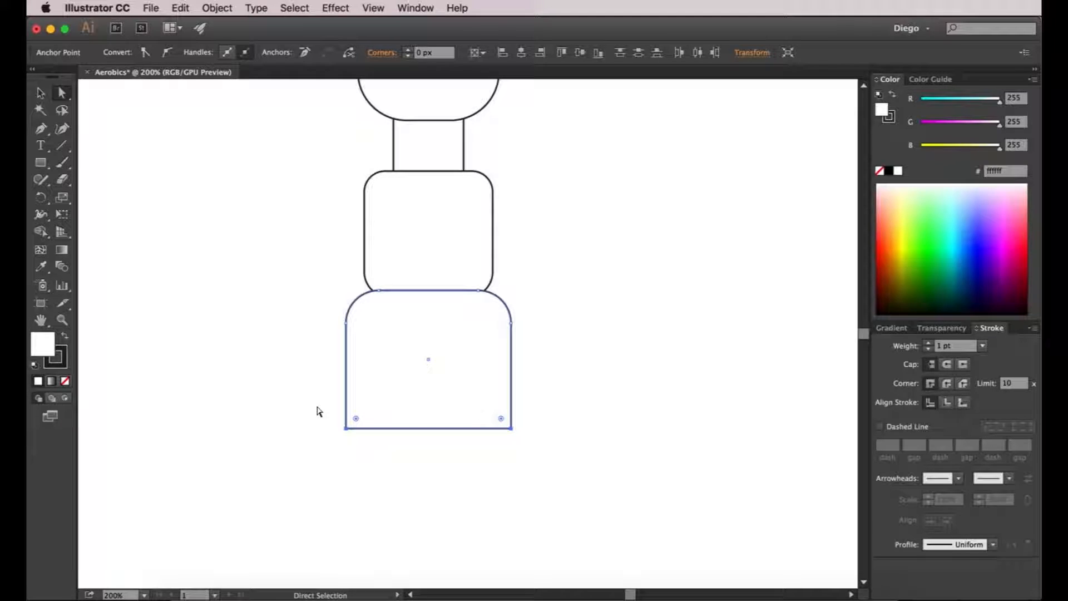
Flare the hip shape by nudging its bottom corner points outward by about the same amount on each side.
key(super+shift+a)
drag(317, 408, 385, 477)
key(Left)
key(Left)
key(Left)
key(Left)
key(Left)
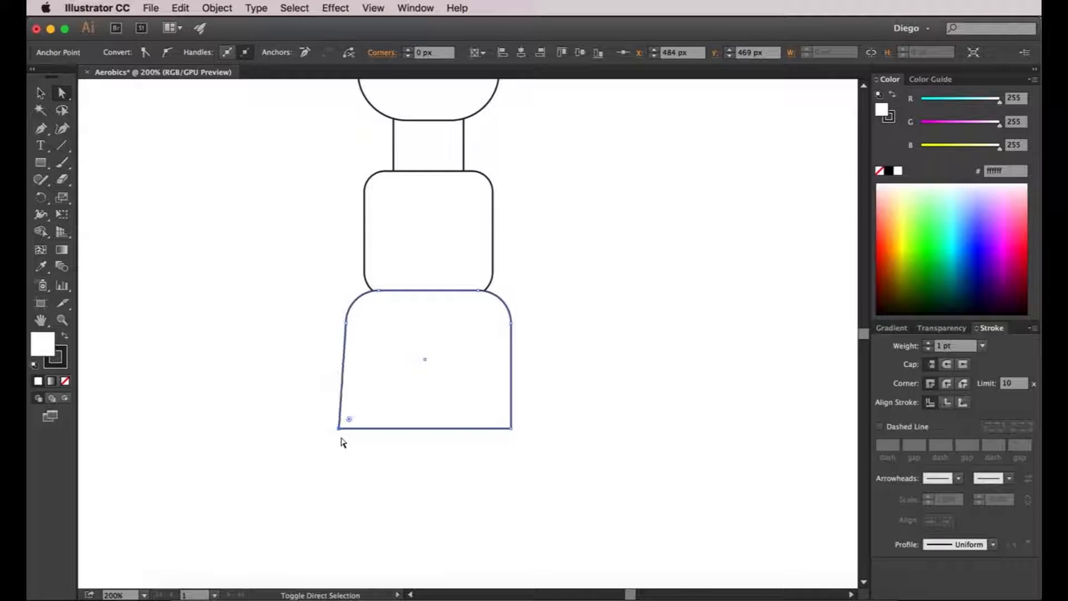
drag(534, 488, 468, 410)
key(Right)
key(Right)
key(Right)
key(Right)
key(Right)
key(Right)
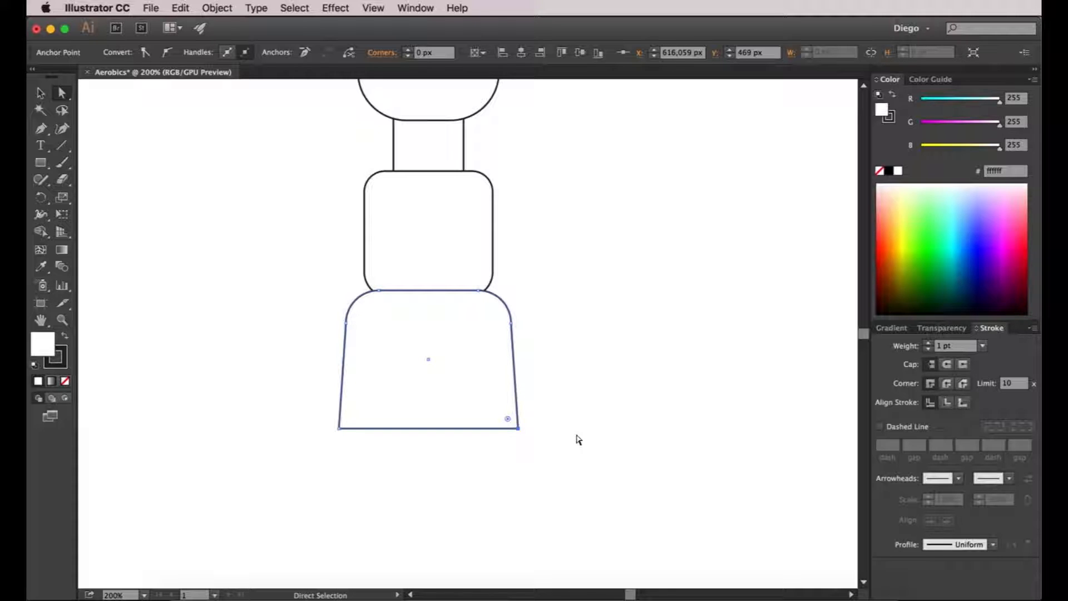
click(577, 438)
Draw a flat headband rectangle centred on the head's top edge, slightly wider than the head.
alt+scroll(573, 426, down, 2)
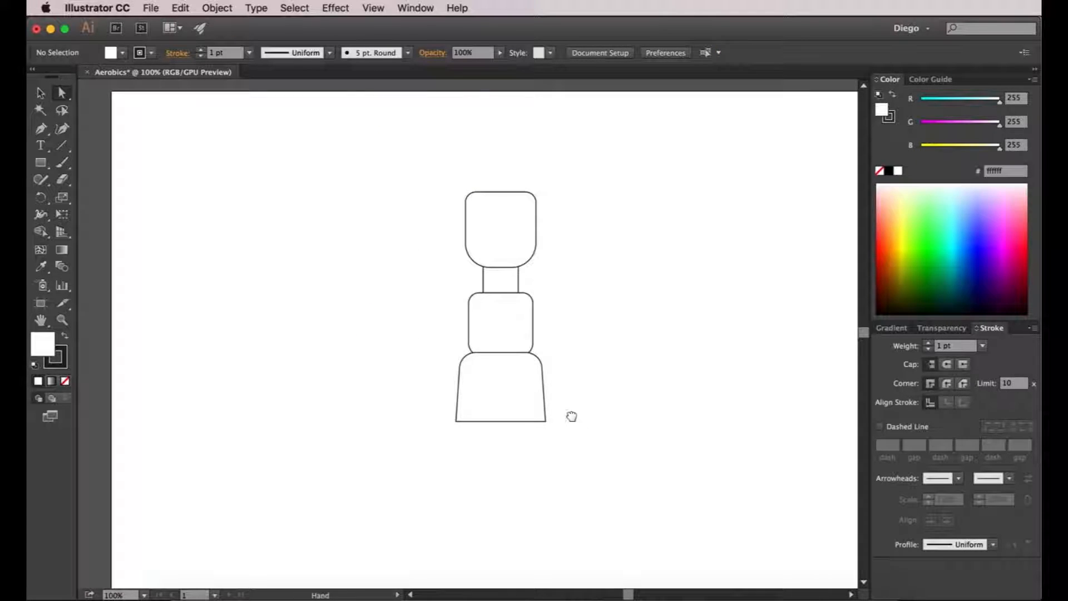
drag(572, 416, 503, 396)
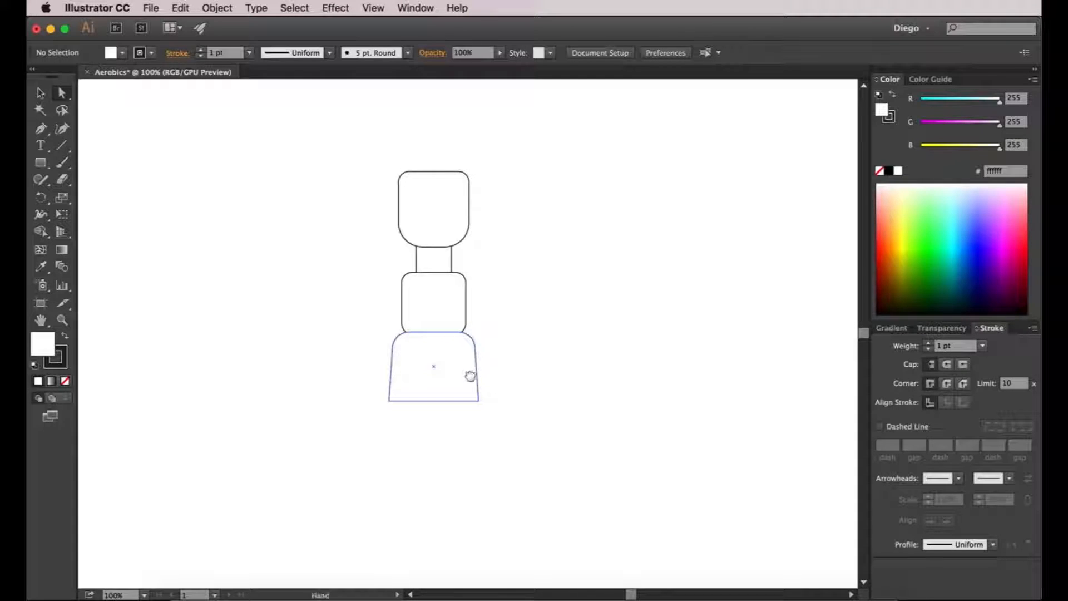
key(m)
drag(452, 226, 440, 250)
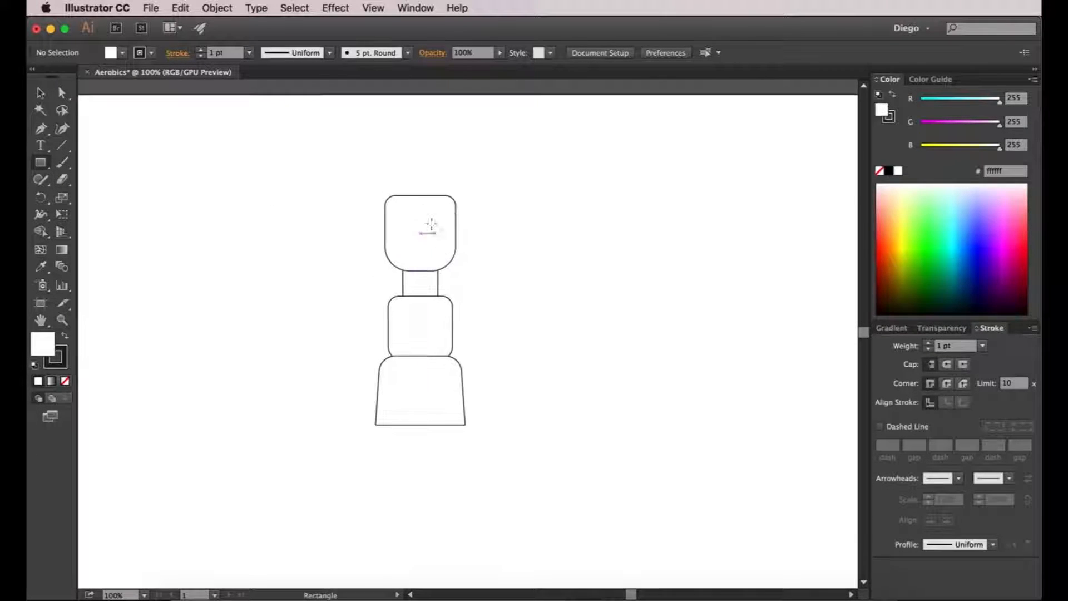
super+click(420, 196)
drag(420, 195, 365, 178)
key(a)
click(534, 215)
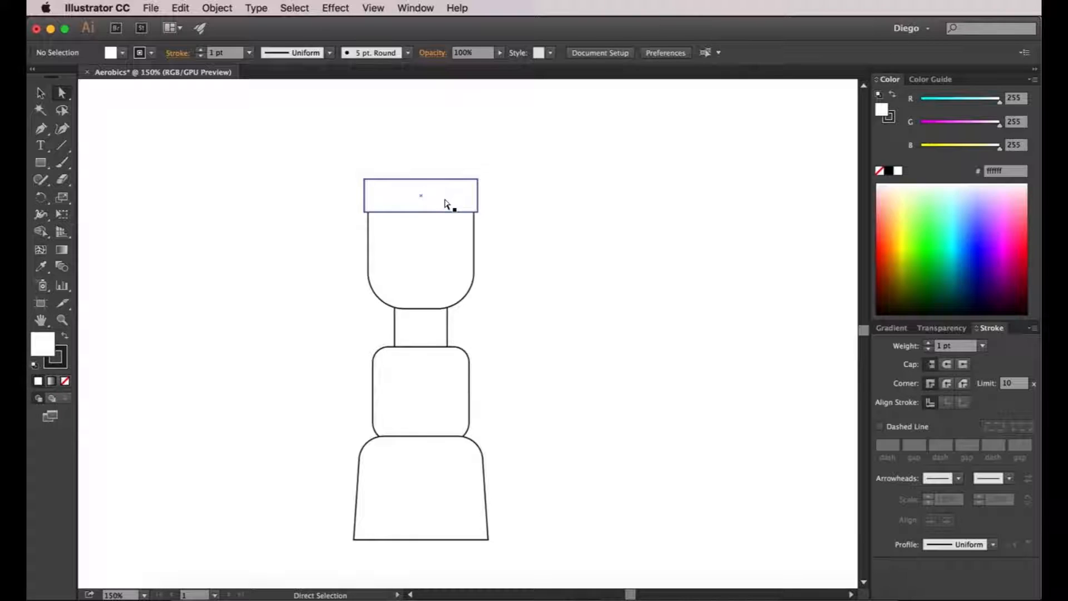
Nudge the headband rectangle down until it covers the head's rounded top corners.
click(447, 205)
key(Down)
key(Down)
key(Down)
key(Down)
key(Down)
key(Down)
key(Down)
key(Down)
key(Down)
key(Down)
key(Down)
key(Down)
key(Down)
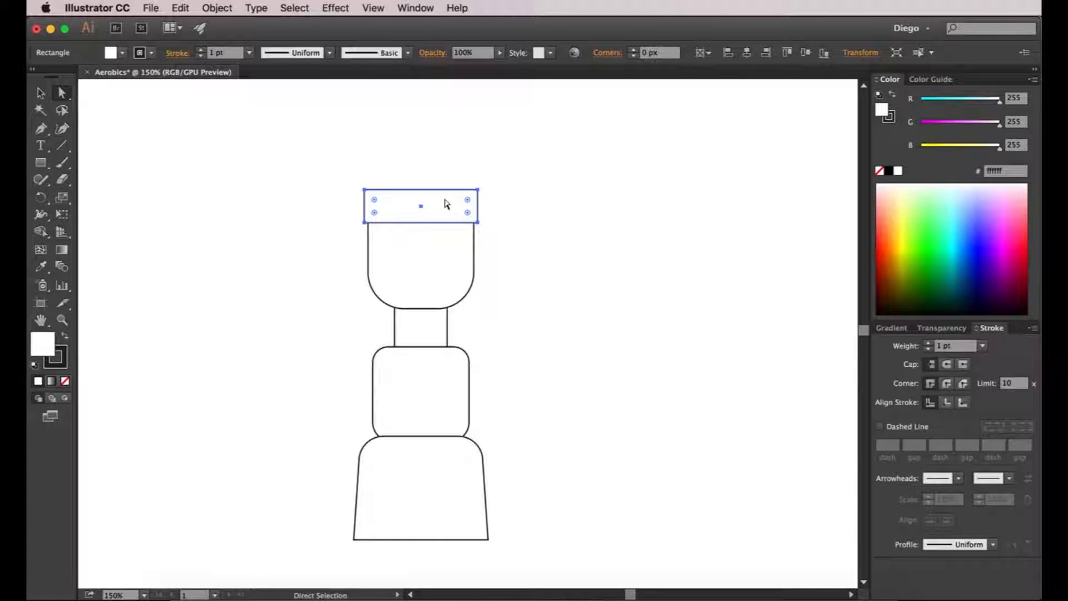
click(558, 238)
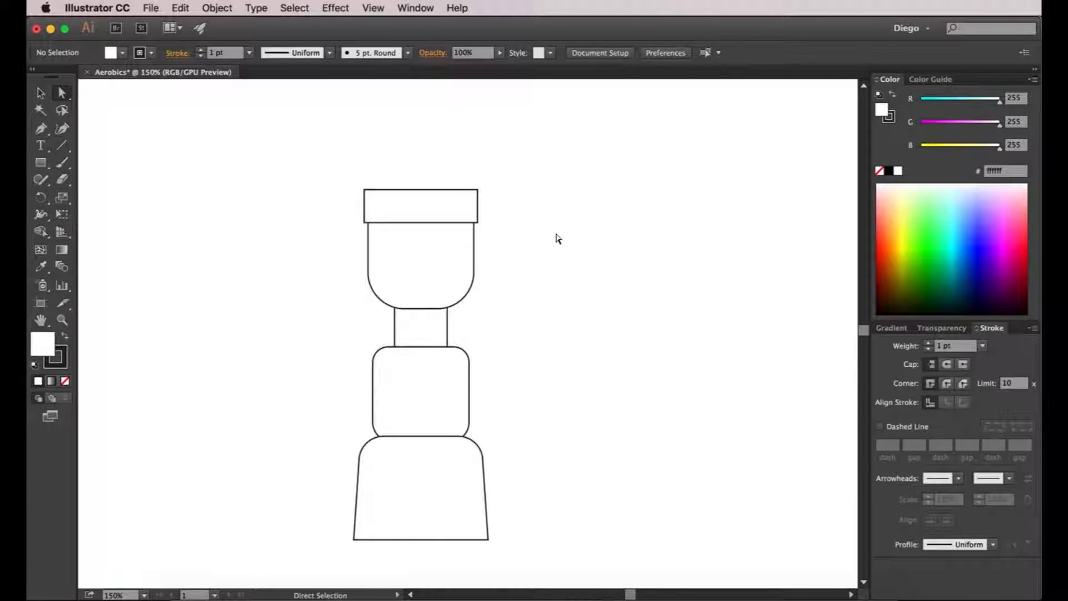
Draw a rectangle centred across the torso, wider than it, and round all its corners fully to a radius of about 25 px.
scroll(559, 339, down, 3)
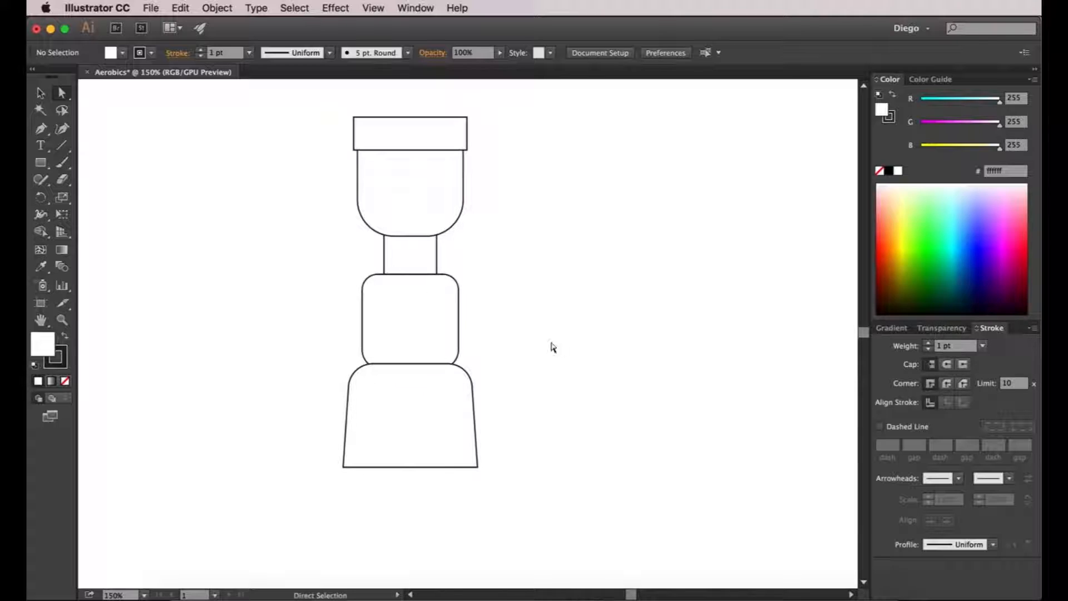
click(38, 164)
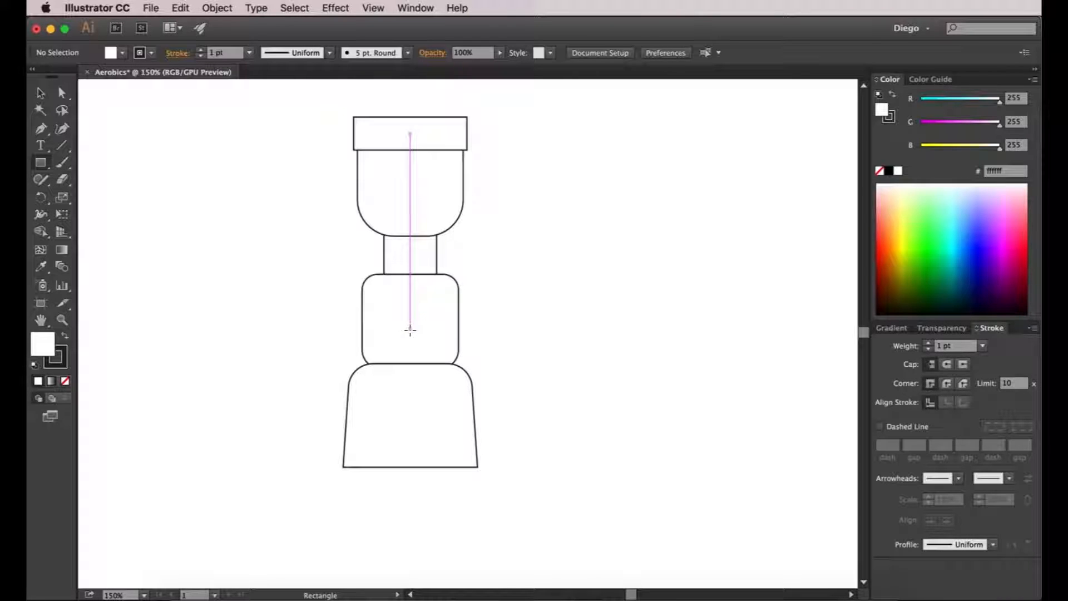
drag(410, 334, 351, 307)
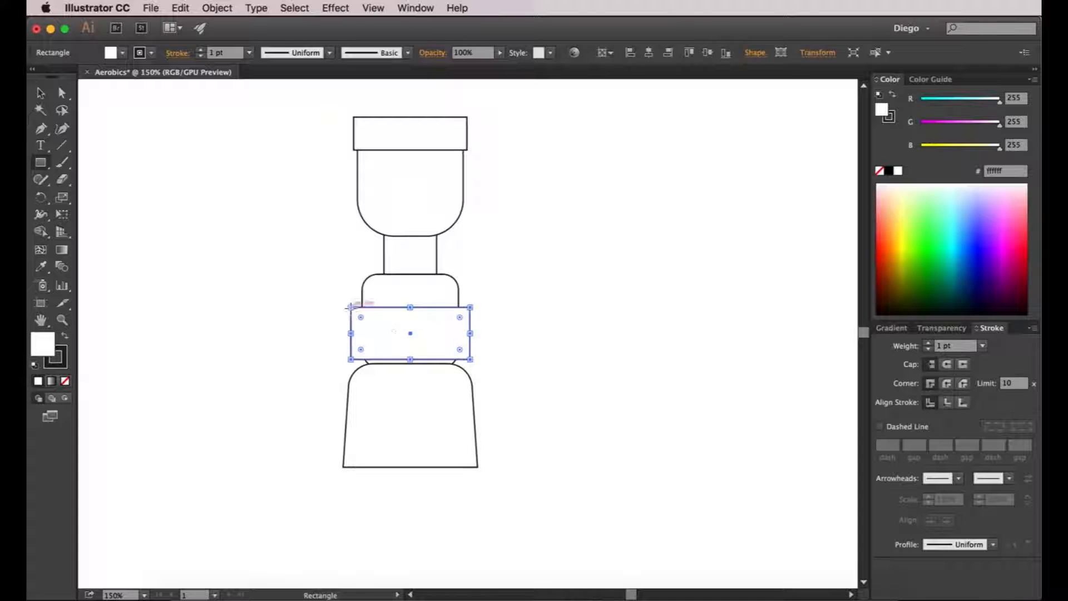
key(a)
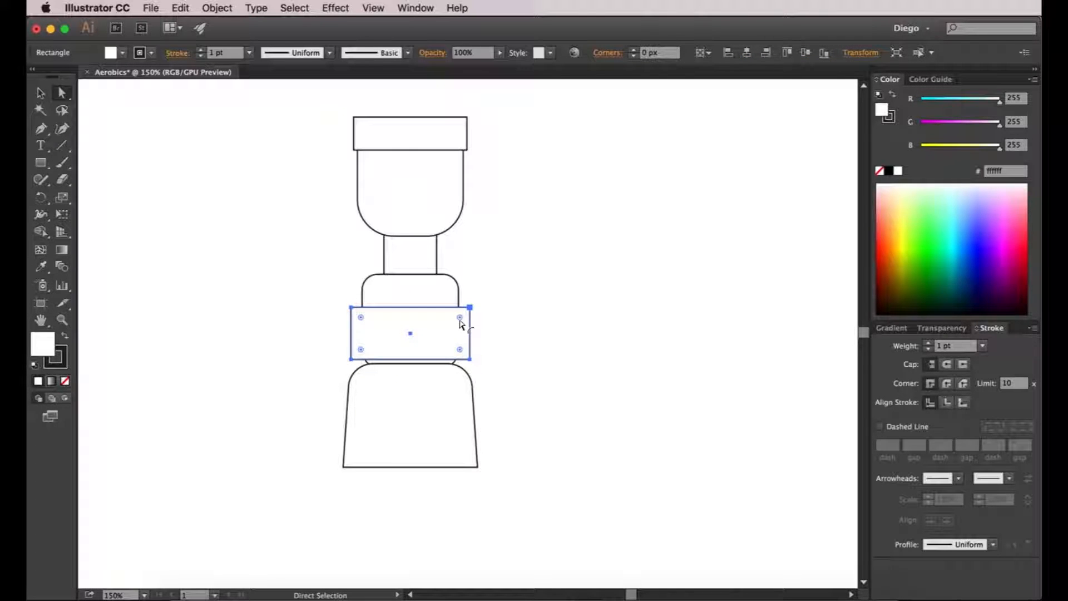
drag(459, 317, 312, 370)
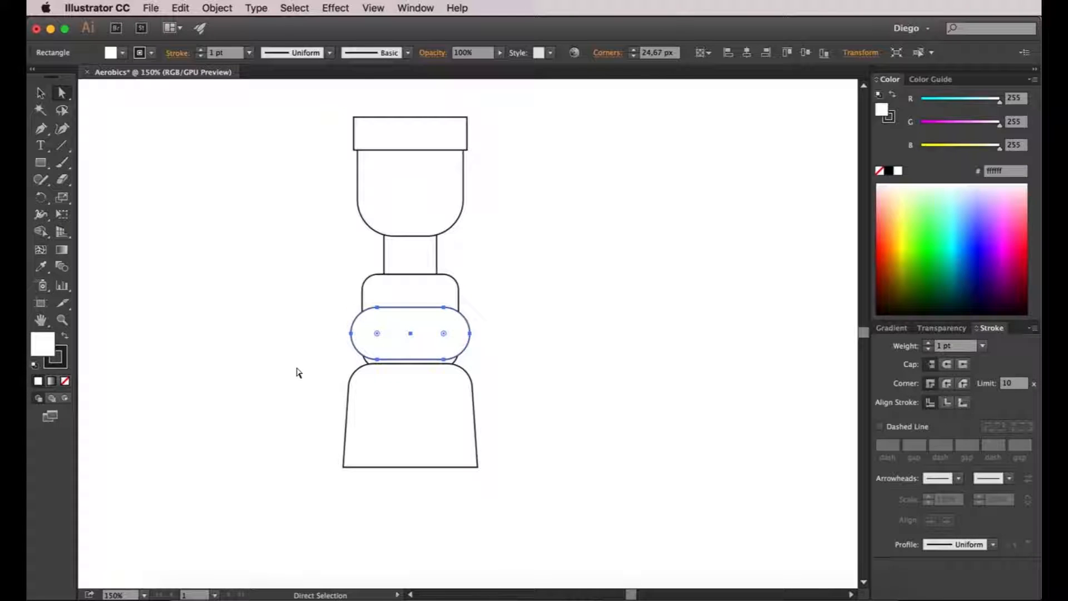
click(297, 372)
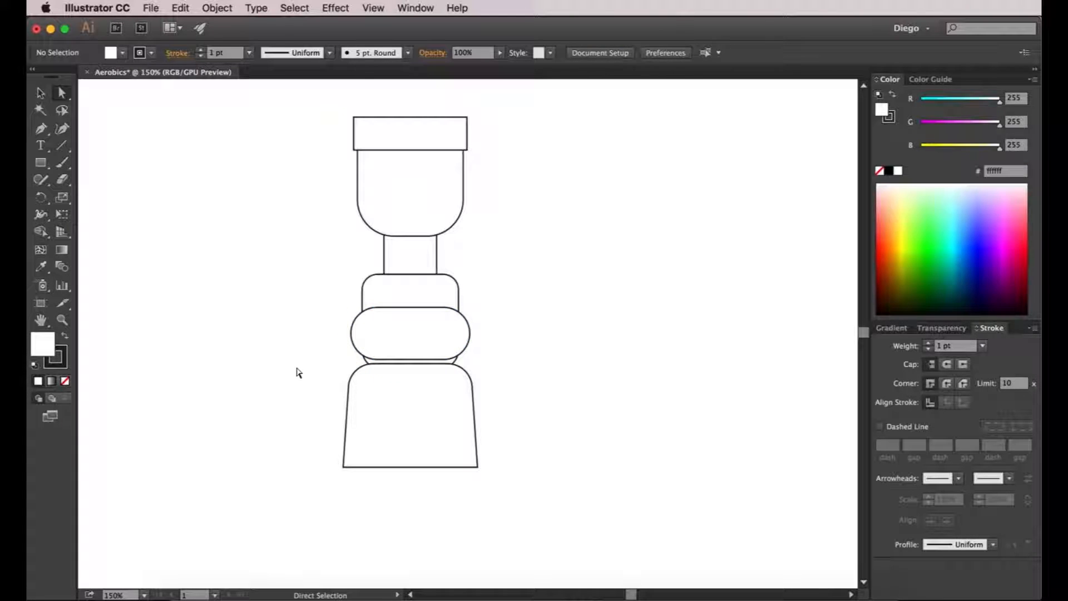
Nudge the pill shape up slightly on the torso.
click(399, 341)
key(Up)
key(Up)
key(Up)
key(Up)
key(Up)
key(Up)
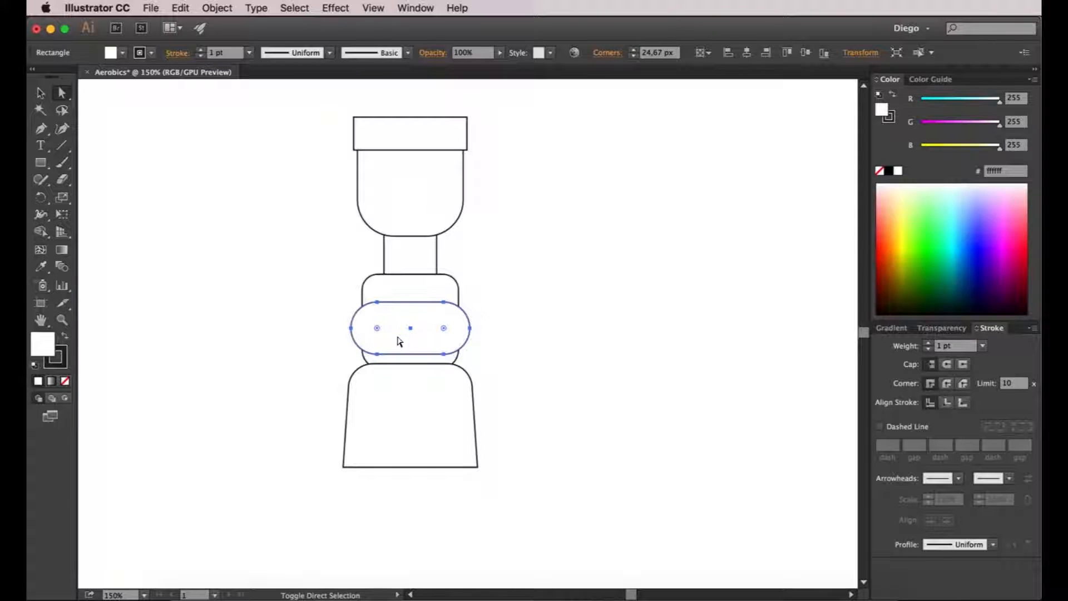
Nudge the hip shape down slightly so its top edge sits at the torso's bottom edge.
click(422, 389)
key(Down)
key(Down)
key(Down)
key(Down)
key(Down)
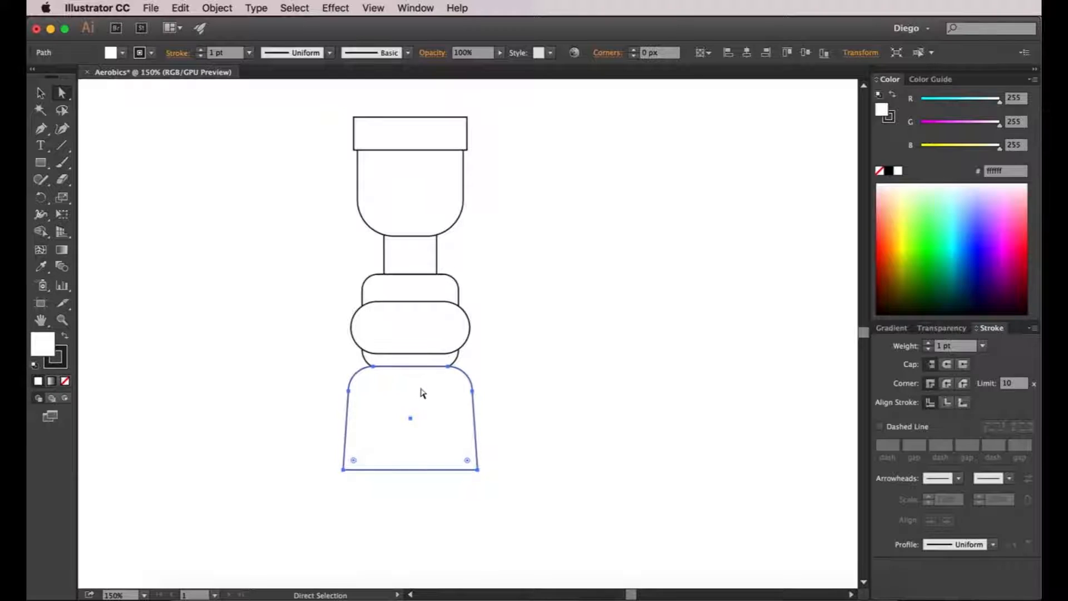
click(568, 381)
Draw a torso-wide waist rectangle of about 91 × 19 px, overlapping the joint between torso and hips.
scroll(446, 384, down, 3)
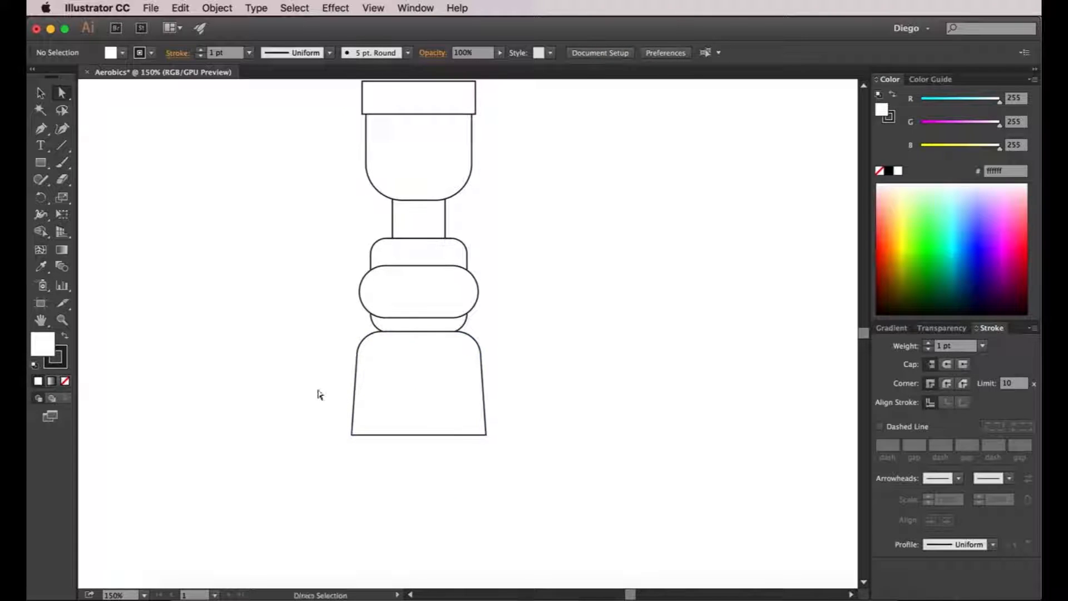
click(378, 364)
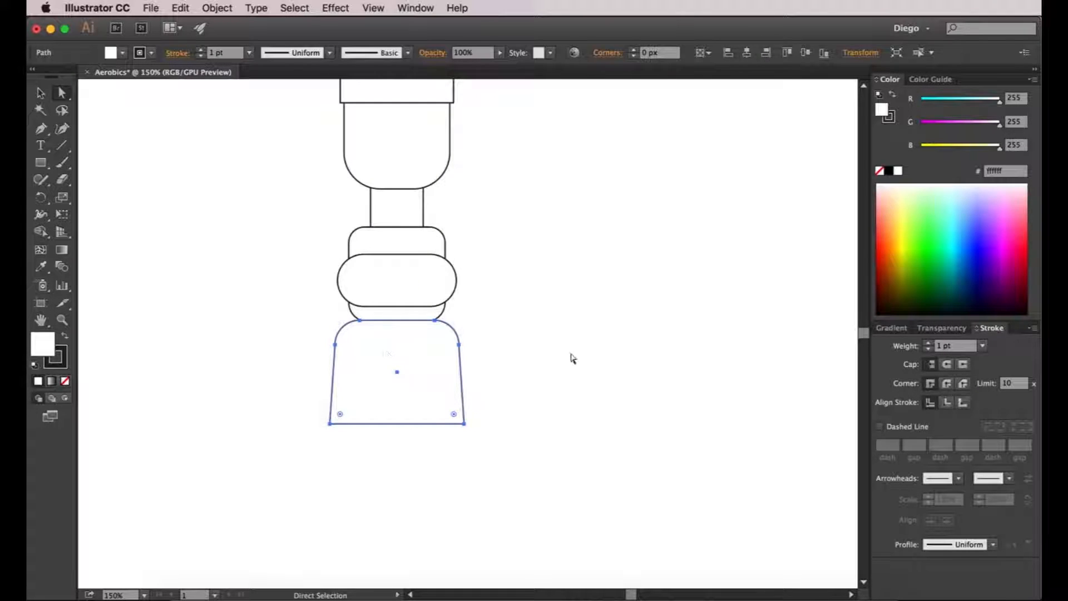
click(551, 358)
click(40, 162)
scroll(395, 320, up, 1)
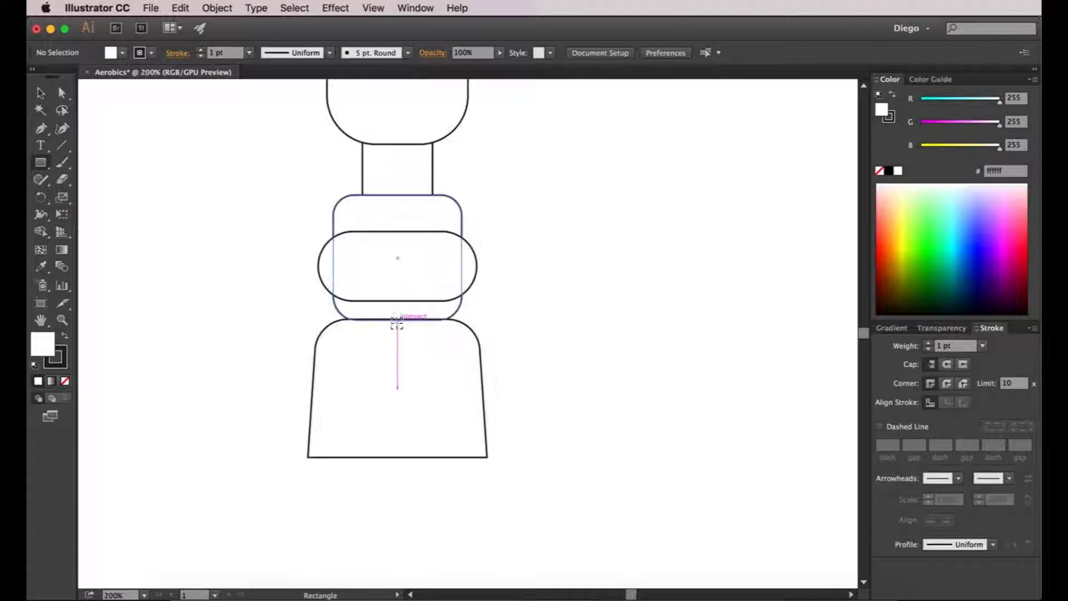
drag(462, 334, 332, 306)
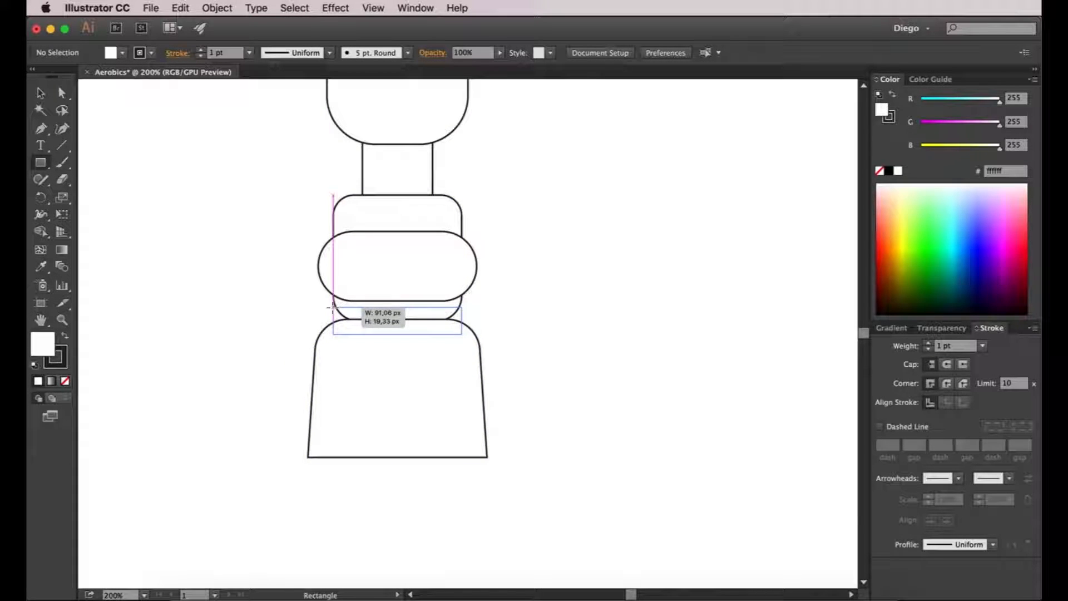
drag(332, 306, 333, 306)
key(a)
click(522, 335)
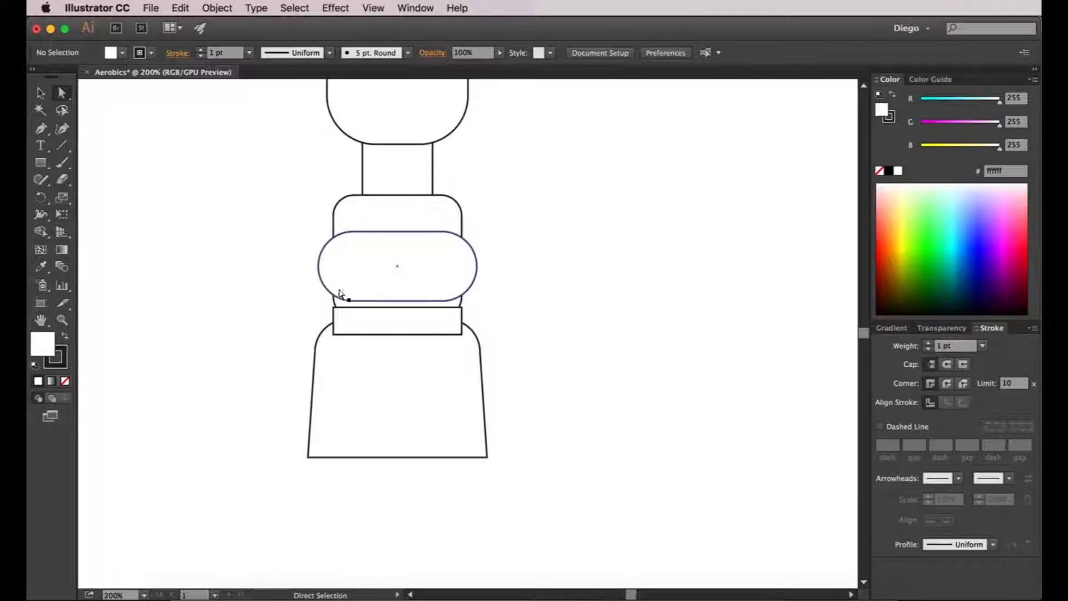
Nudge the hip shape down until only its top edge stays tucked behind the waist rectangle.
click(402, 366)
key(Down)
key(Down)
key(Down)
key(Down)
key(Down)
key(Down)
key(Down)
key(Down)
key(Down)
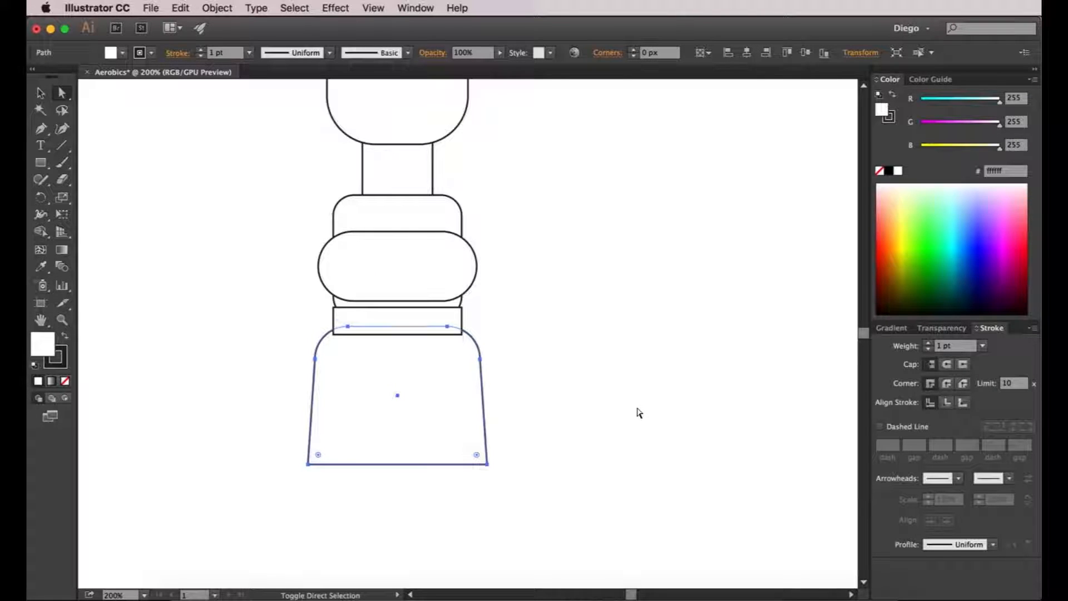
key(Up)
key(Up)
key(Up)
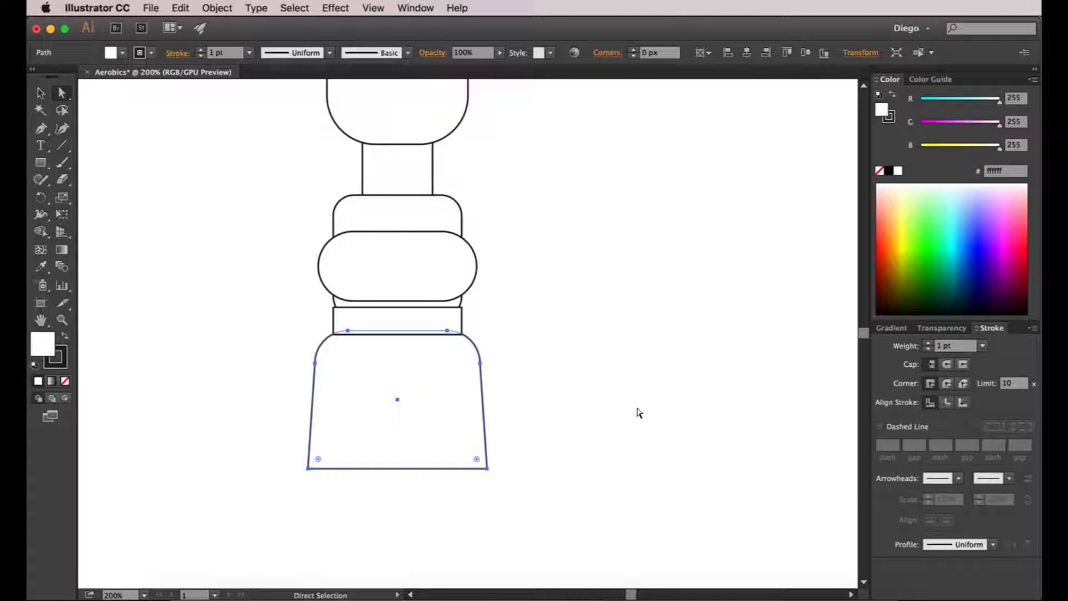
click(634, 402)
Draw a circle with the Ellipse tool as the first hair curl, overlapping the headband's top-left corner.
scroll(620, 371, down, 2)
drag(632, 363, 549, 352)
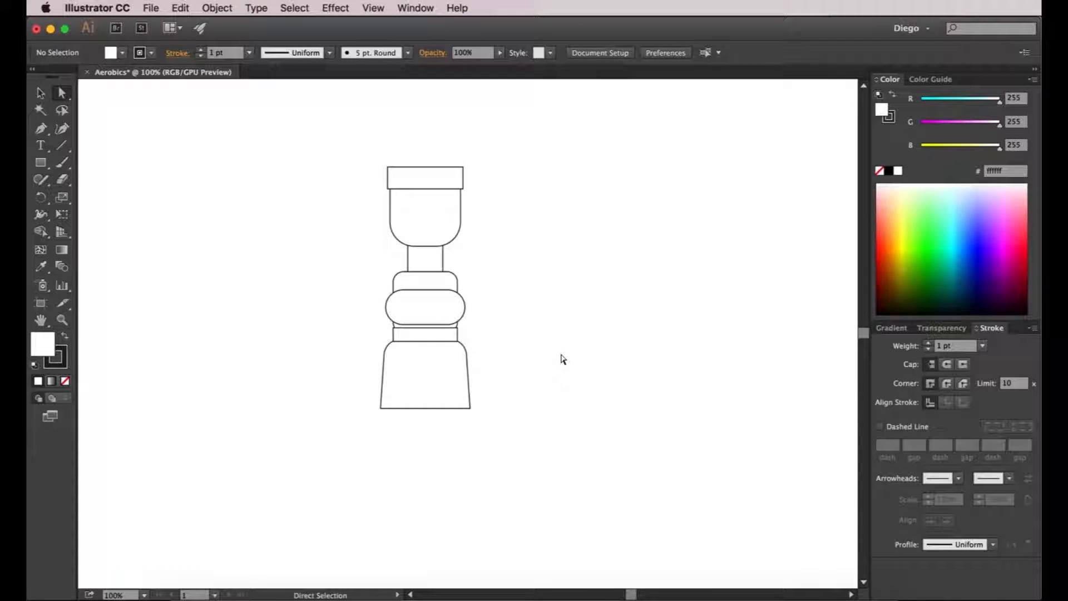
key(space)
drag(545, 338, 540, 364)
drag(36, 162, 119, 196)
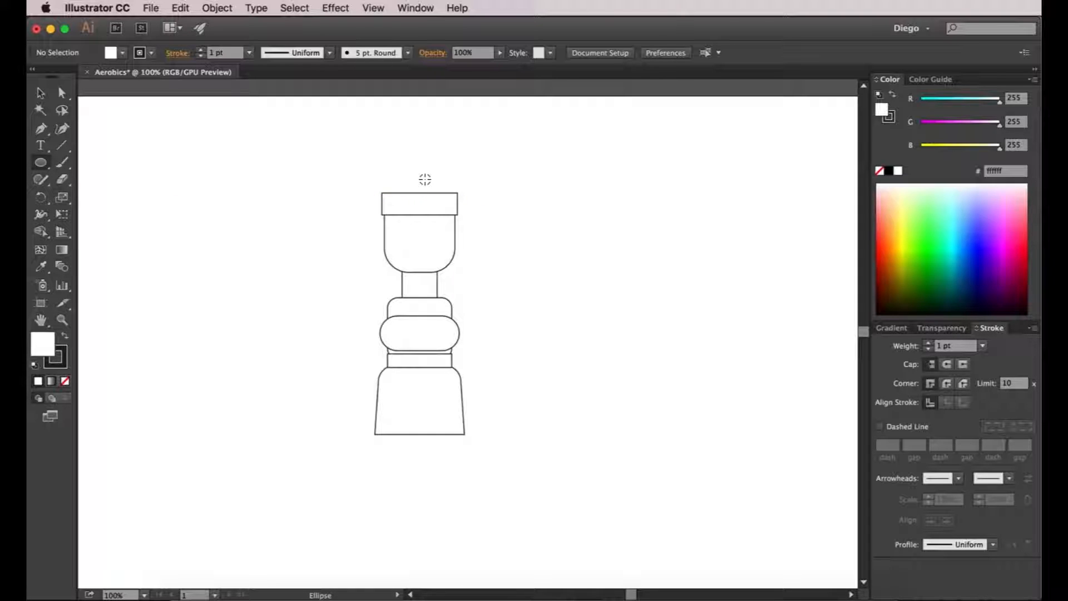
scroll(417, 181, up, 3)
drag(417, 182, 418, 247)
drag(308, 178, 390, 300)
key(a)
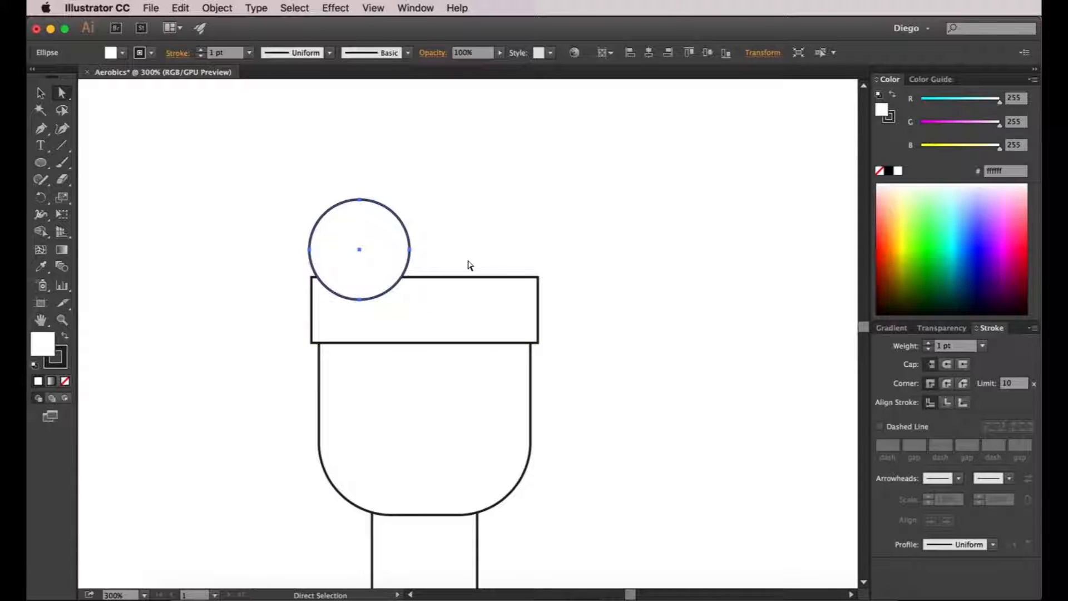
Draw a larger hair circle over the middle of the headband, overlapping the first one.
click(469, 266)
key(l)
drag(383, 155, 436, 290)
key(a)
click(563, 279)
drag(563, 277, 523, 263)
Draw a third, slightly smaller hair circle at the headband's right end, overlapping the middle circle.
key(l)
drag(425, 180, 479, 277)
key(a)
click(566, 278)
drag(566, 274, 563, 282)
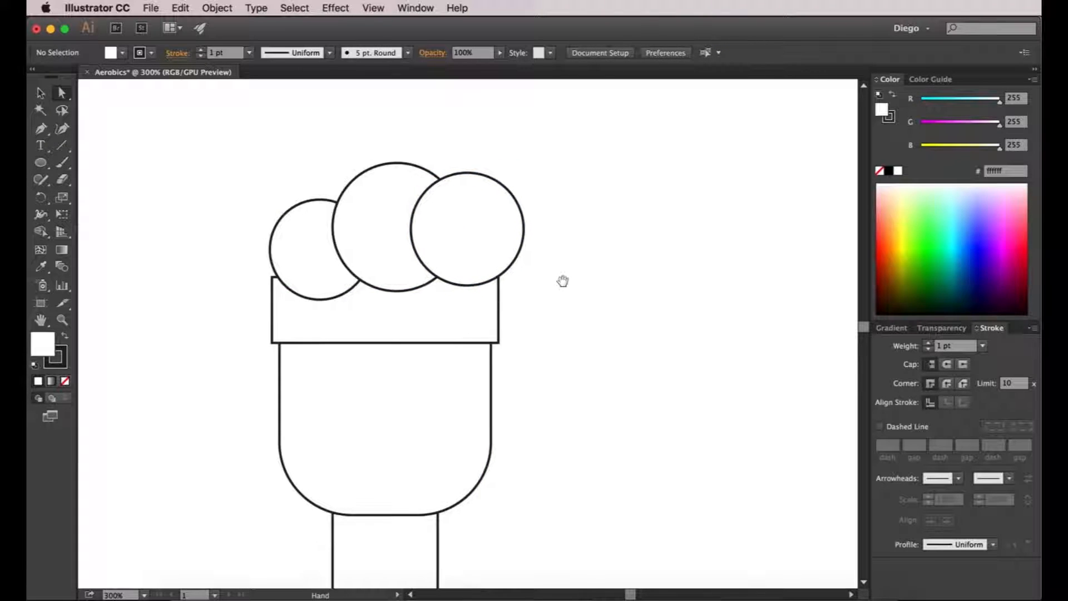
Nudge the middle hair circle to the left and the right hair circle down and to the left to tighten the cluster.
click(373, 220)
key(shift+Left)
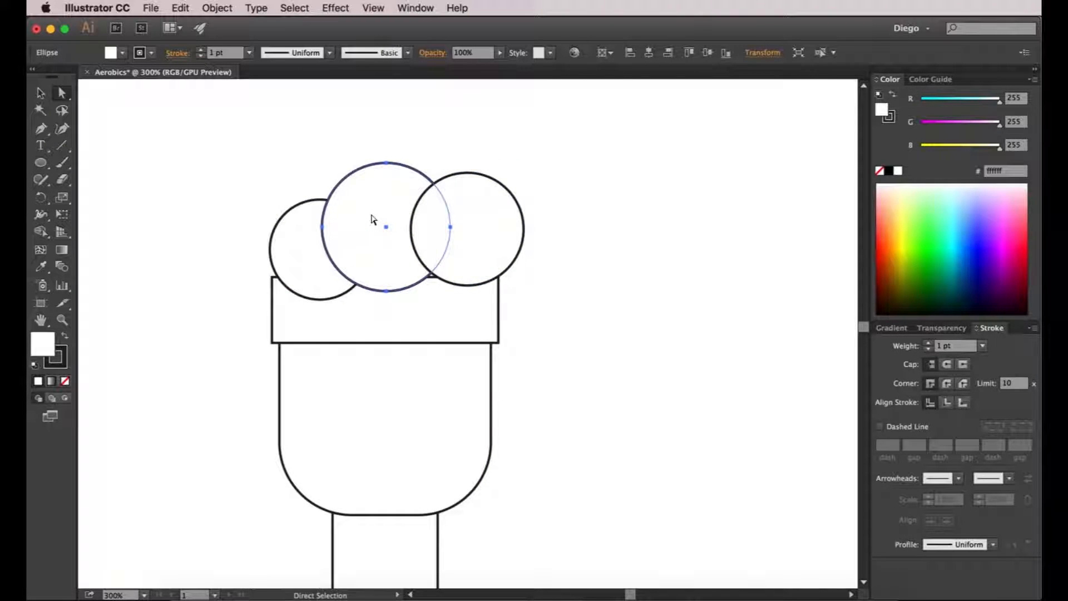
click(480, 237)
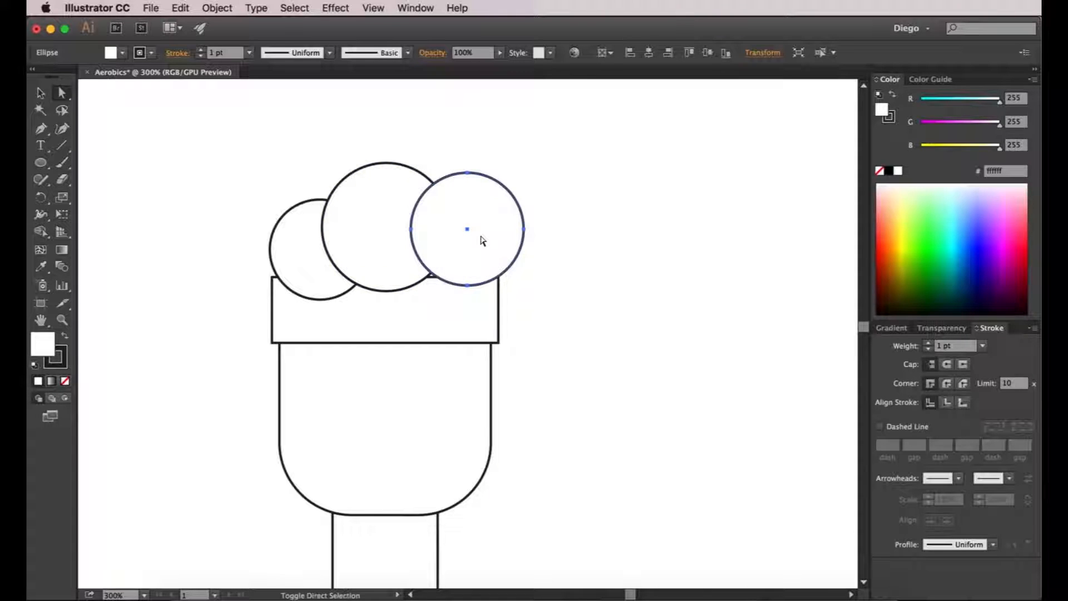
key(shift+Down)
key(Left)
key(Left)
key(shift+Left)
key(shift+Left)
key(shift+Right)
key(Right)
key(Up)
key(Up)
key(super+shift+a)
Draw a fourth hair circle above the right one, overlapping both it and the middle circle.
click(38, 166)
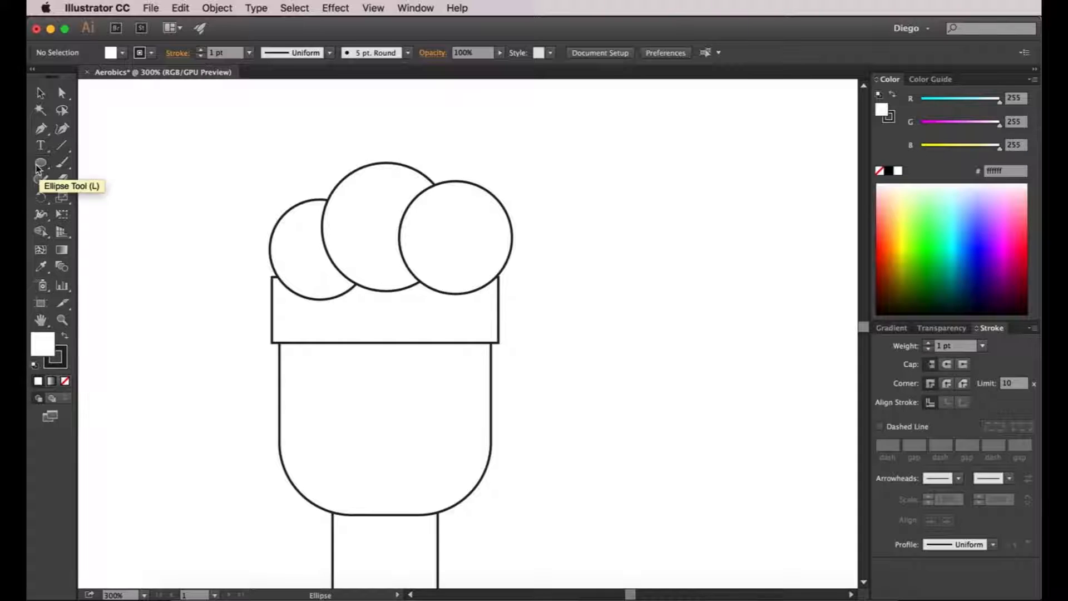
drag(434, 114, 479, 250)
key(a)
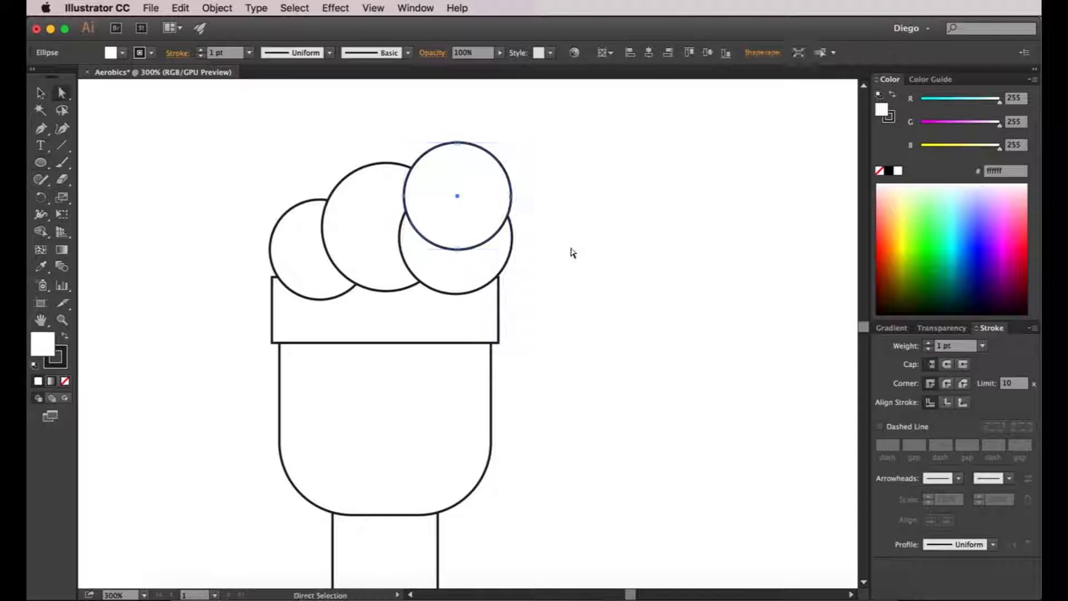
Show the Pathfinder options and place them in the empty area to the right of the head.
click(409, 7)
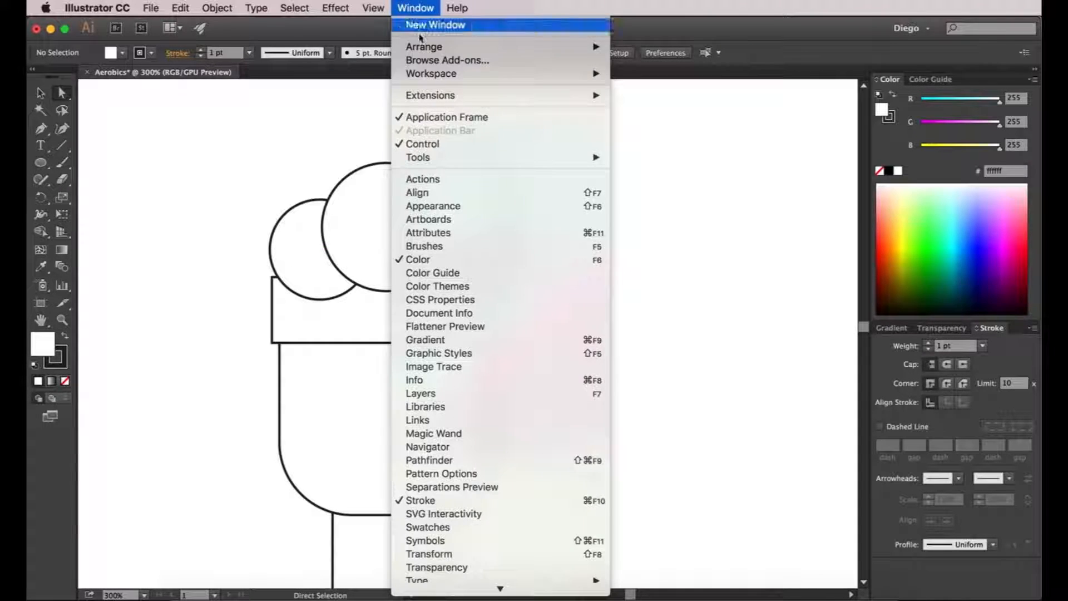
click(445, 462)
drag(661, 131, 686, 113)
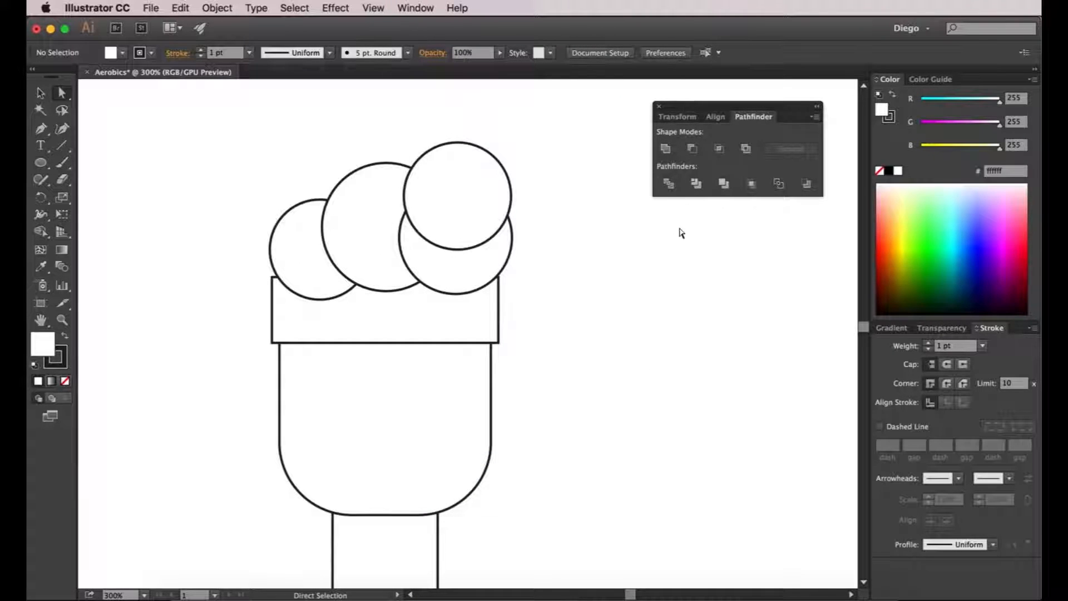
Cut the top hair circle out of the right hair circle with Minus Front to form a crescent curl.
click(483, 275)
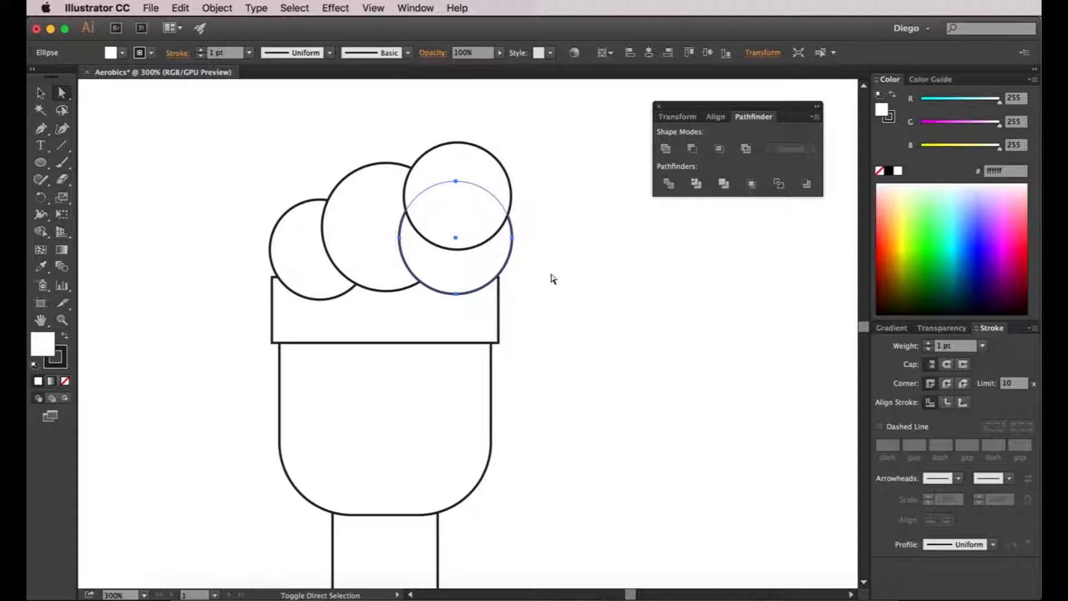
shift+click(474, 167)
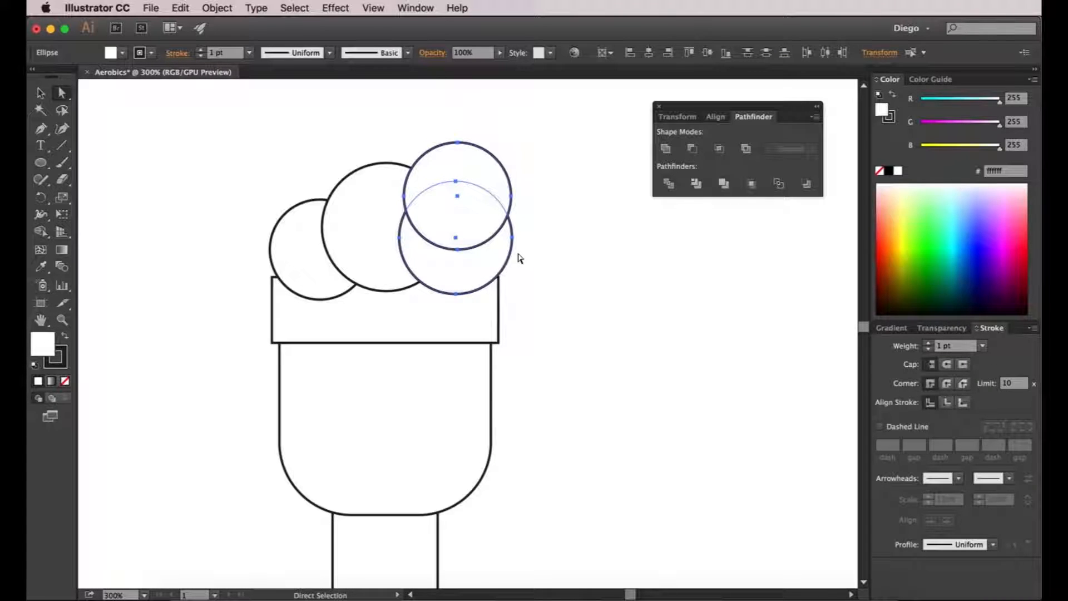
click(693, 149)
click(578, 273)
Move the crescent hair curl slightly up and to the right above the headband.
click(455, 278)
key(v)
scroll(501, 266, up, 1)
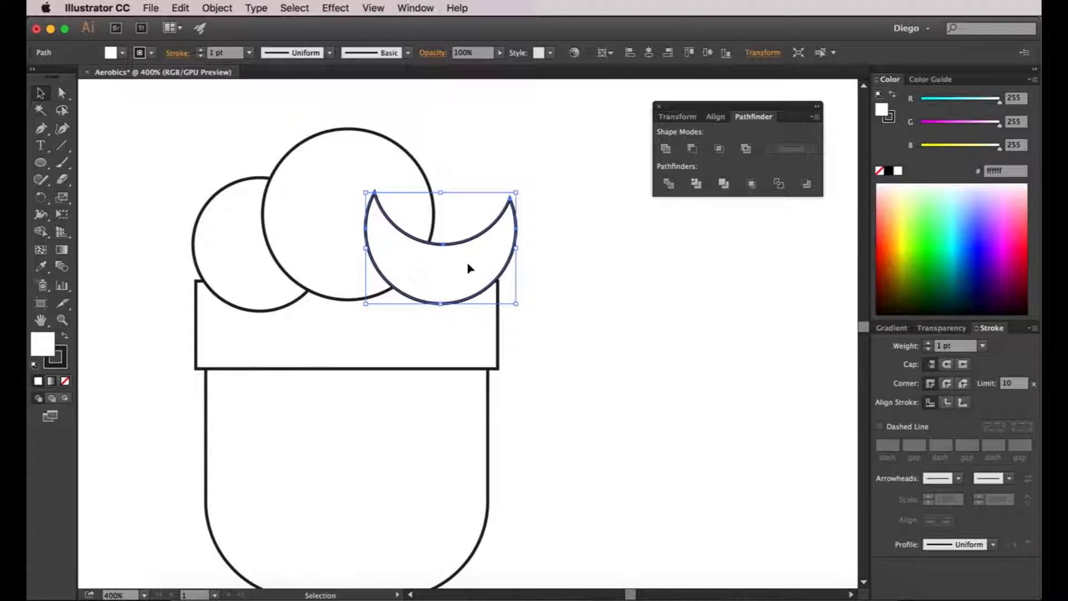
drag(443, 252, 448, 253)
click(535, 262)
Nudge the large middle hair circle to the right so it overlaps the crescent curl more.
key(a)
click(325, 176)
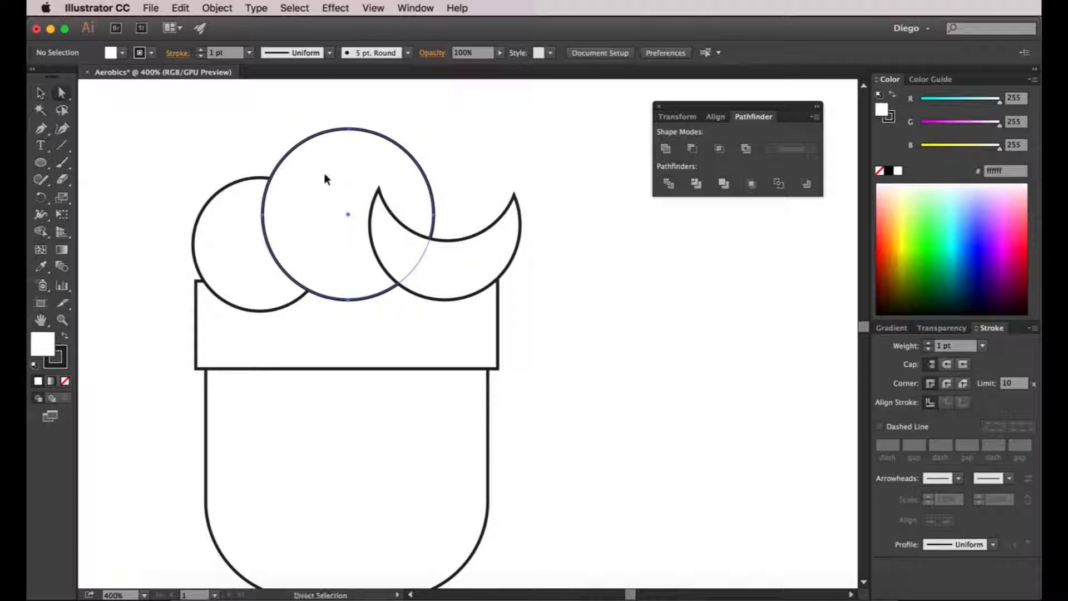
key(Right)
key(Right)
key(Right)
key(Right)
key(Right)
key(Right)
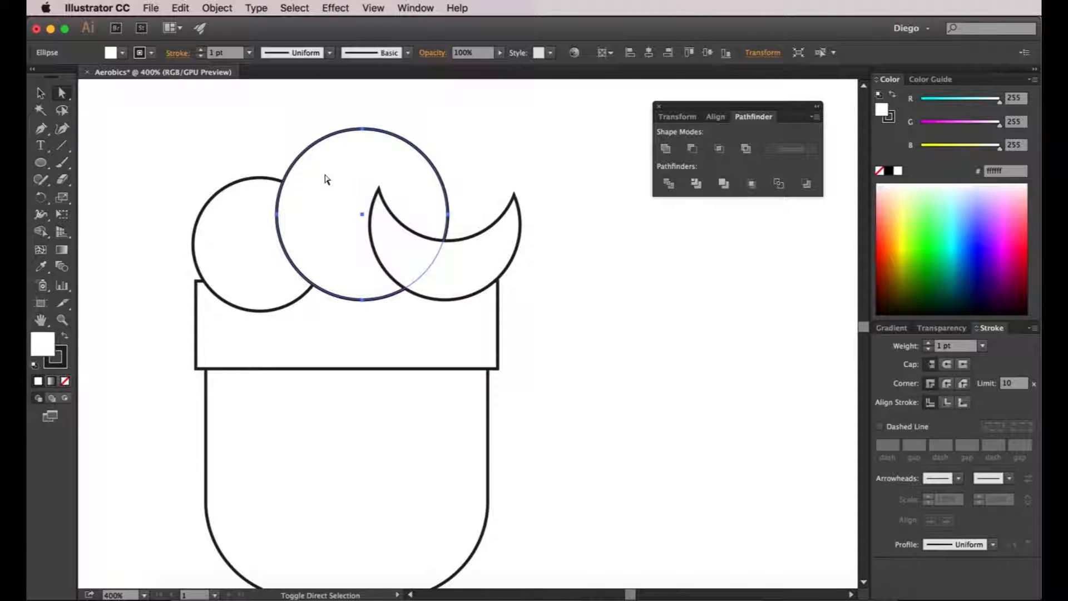
click(542, 267)
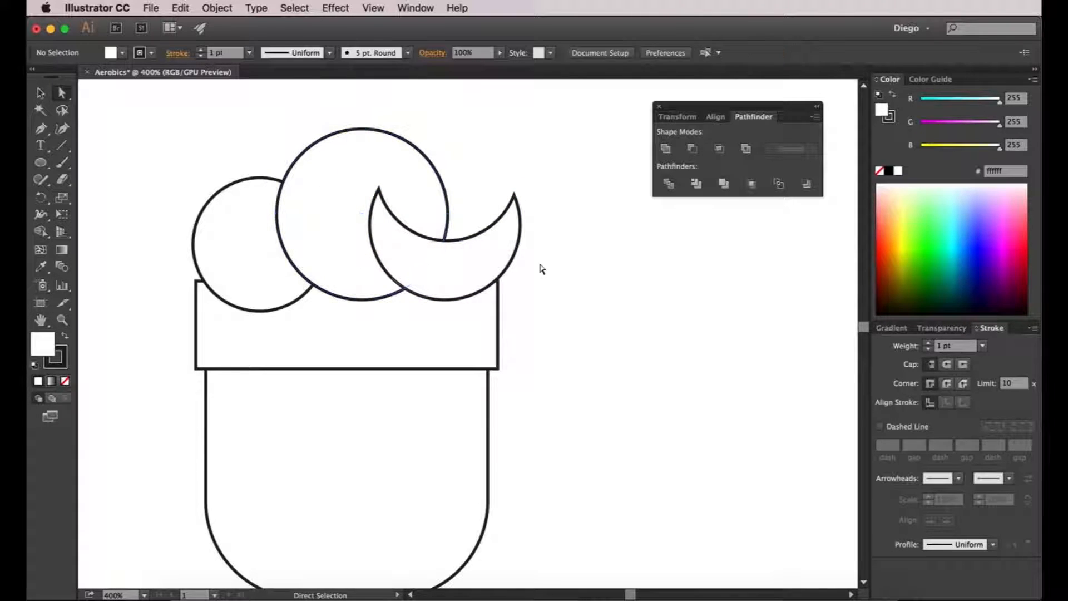
Unite the crescent curl, the middle hair circle and the left hair circle into a single hair shape.
click(472, 268)
shift+click(329, 180)
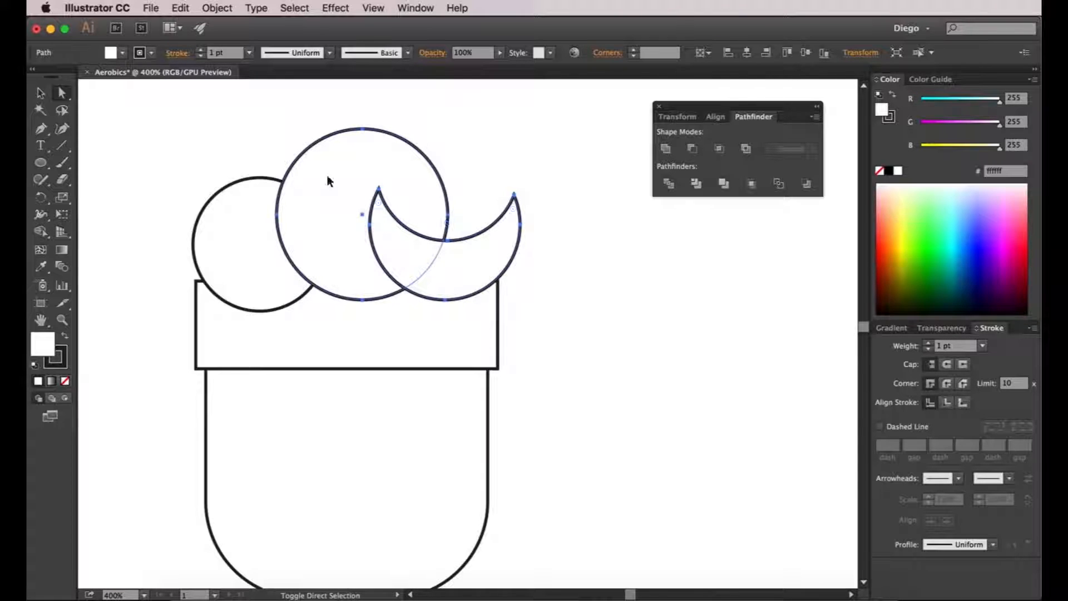
shift+click(215, 242)
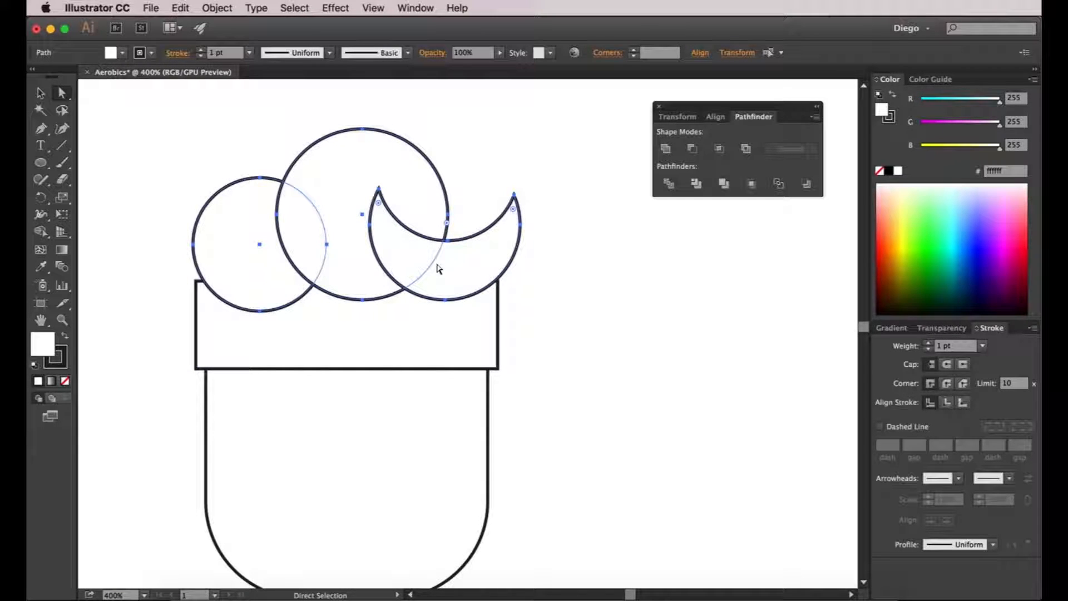
click(670, 152)
click(573, 388)
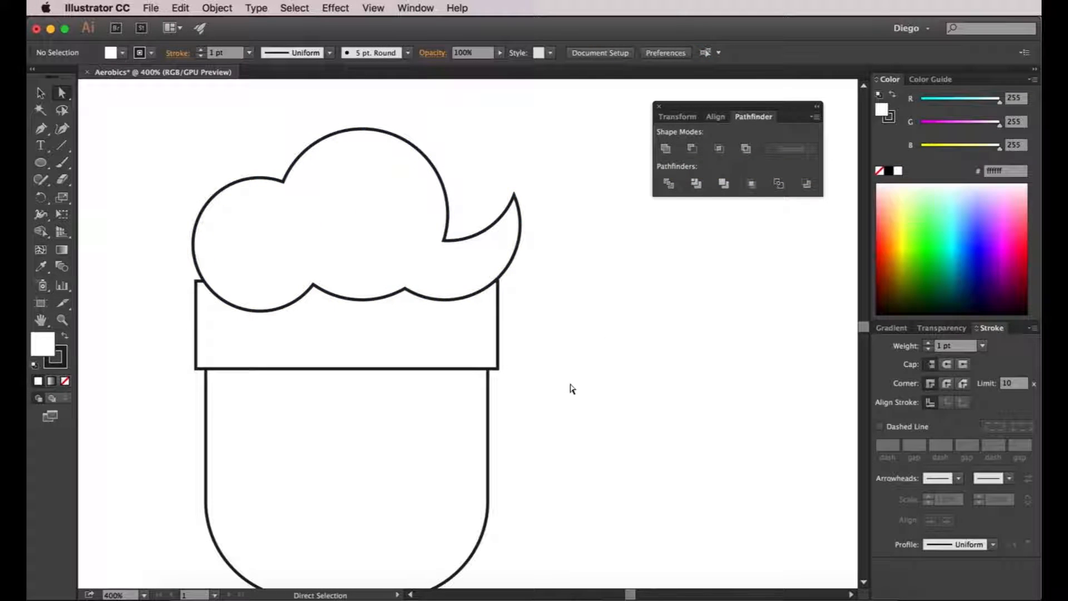
Send the merged hair shape to the back, behind the headband.
click(368, 228)
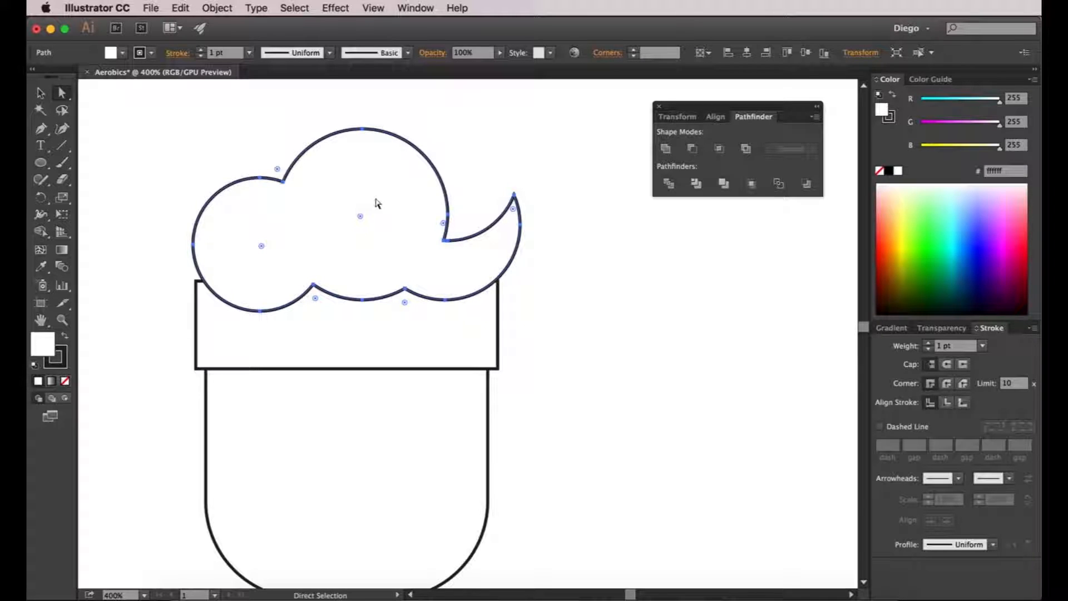
click(217, 8)
mouse_move(228, 38)
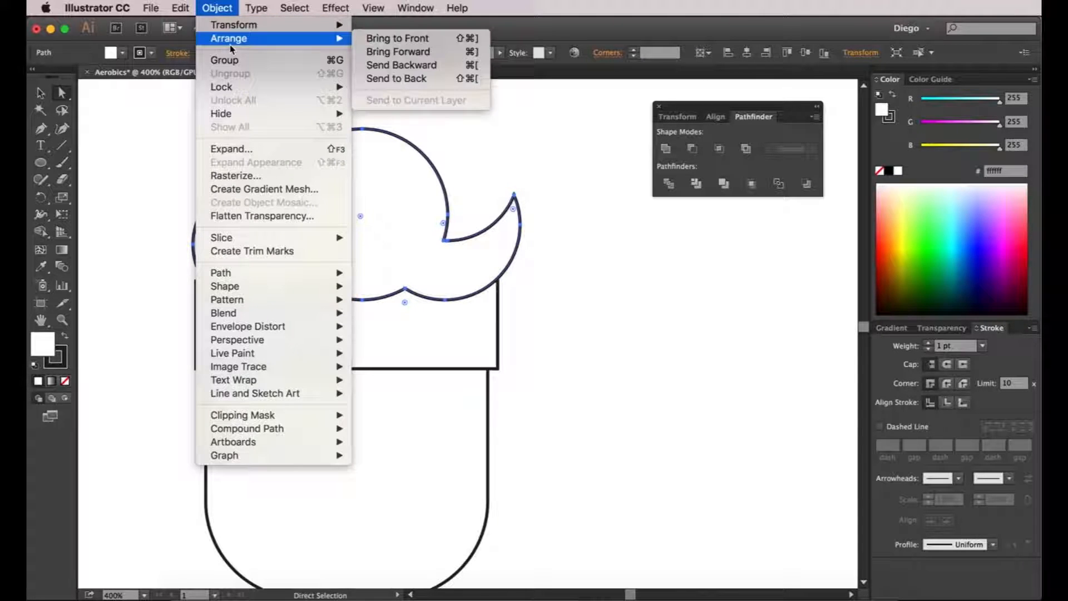
click(455, 79)
click(638, 290)
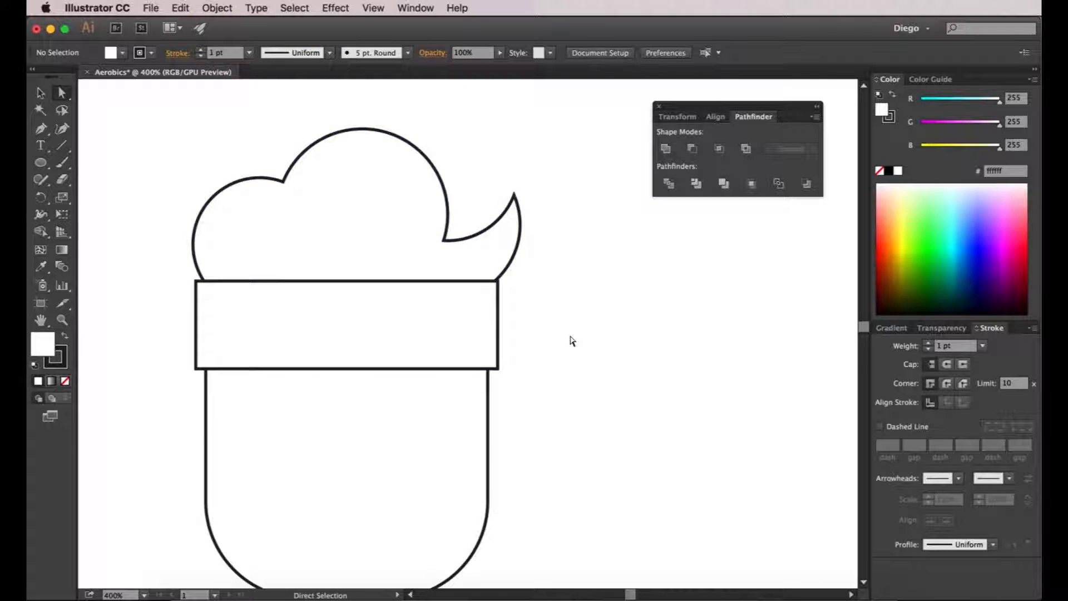
Draw an upright ellipse about 24 by 31 px on the left side of the face for the eye.
scroll(571, 335, down, 2)
drag(634, 422, 543, 256)
scroll(543, 305, down, 1)
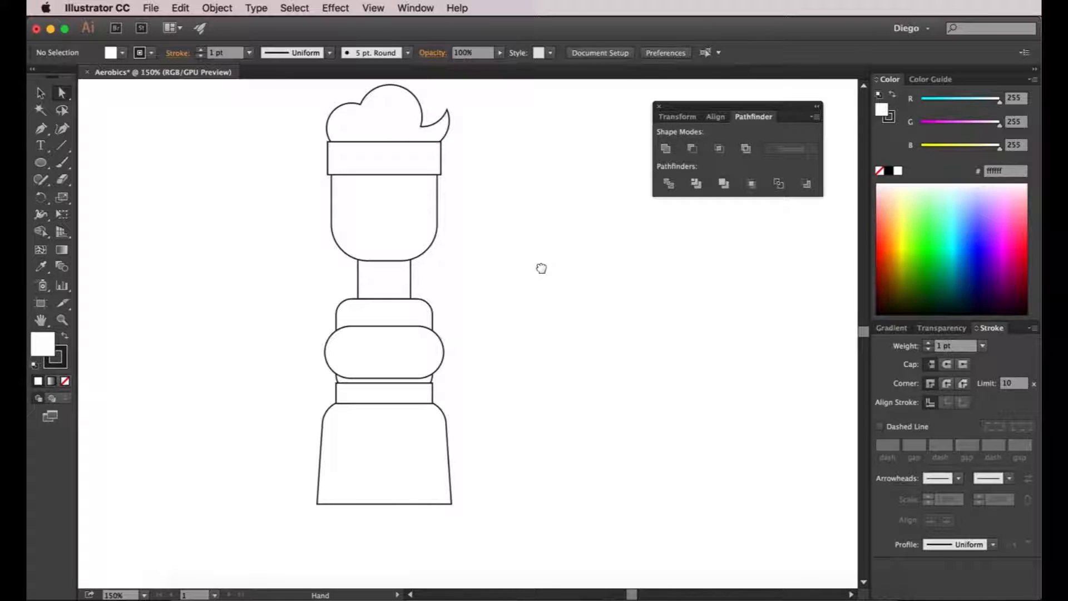
drag(542, 268, 542, 280)
key(l)
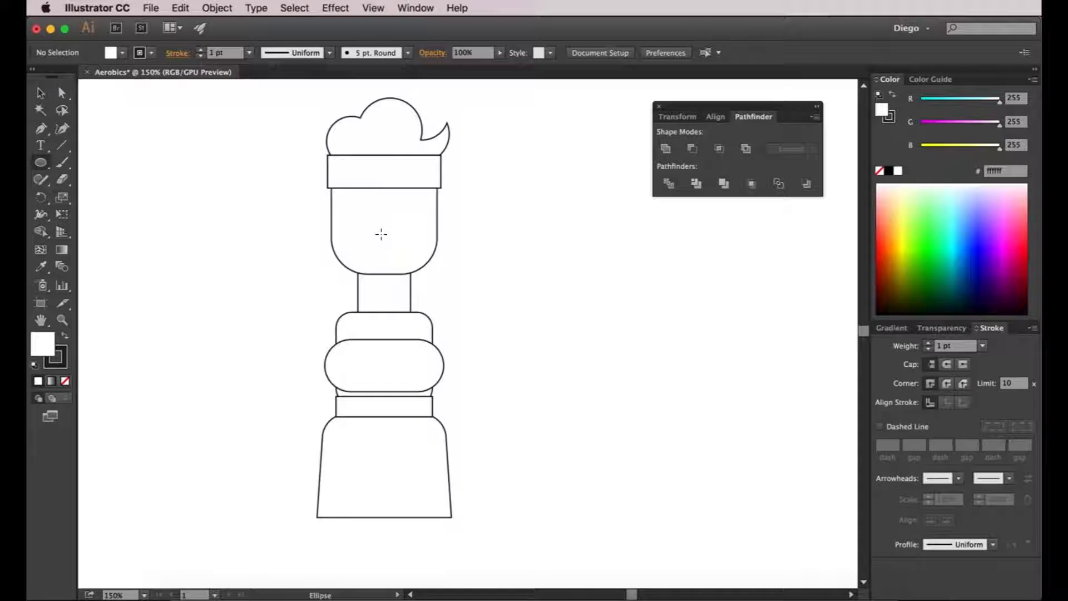
scroll(384, 204, up, 3)
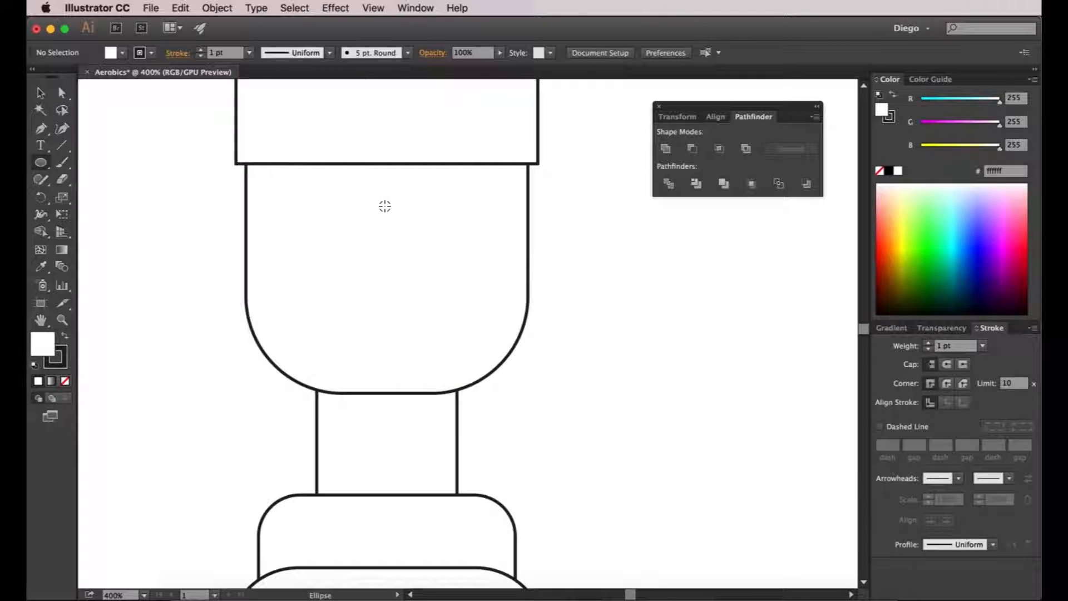
drag(318, 217, 364, 246)
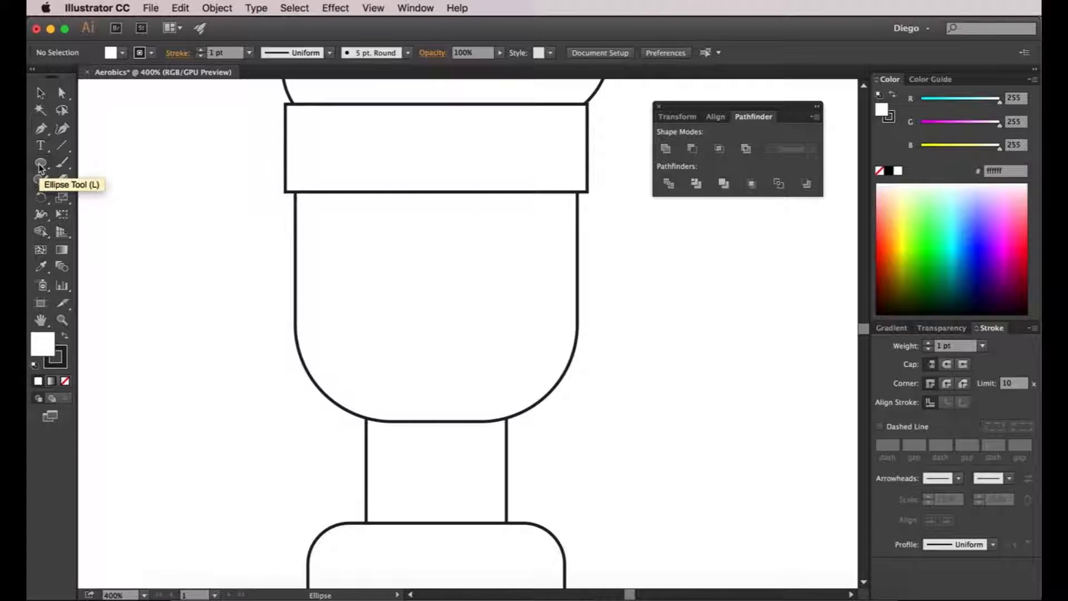
drag(325, 221, 394, 308)
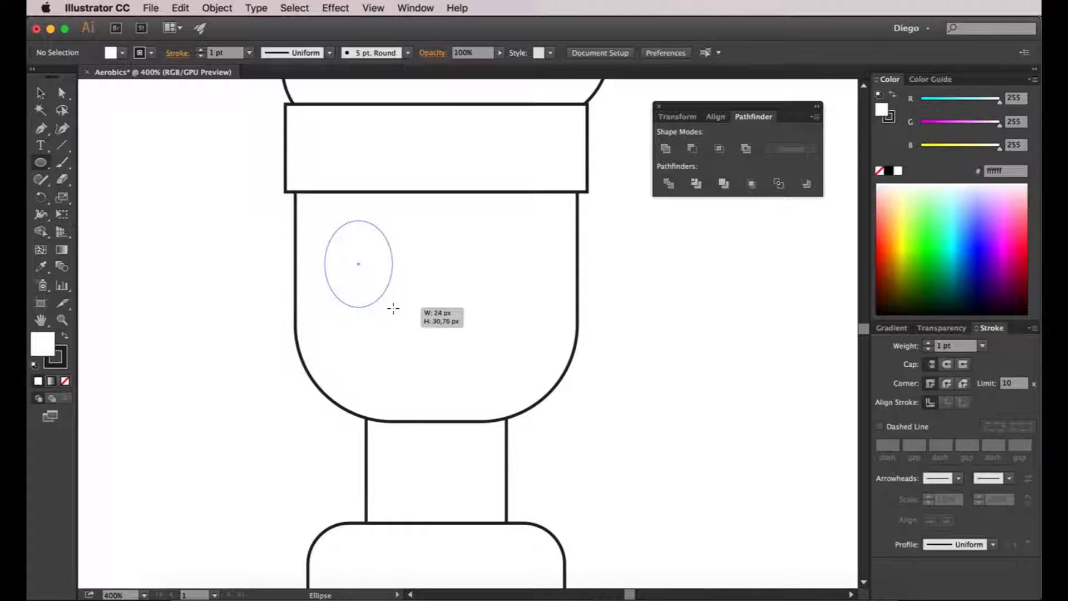
drag(393, 308, 394, 309)
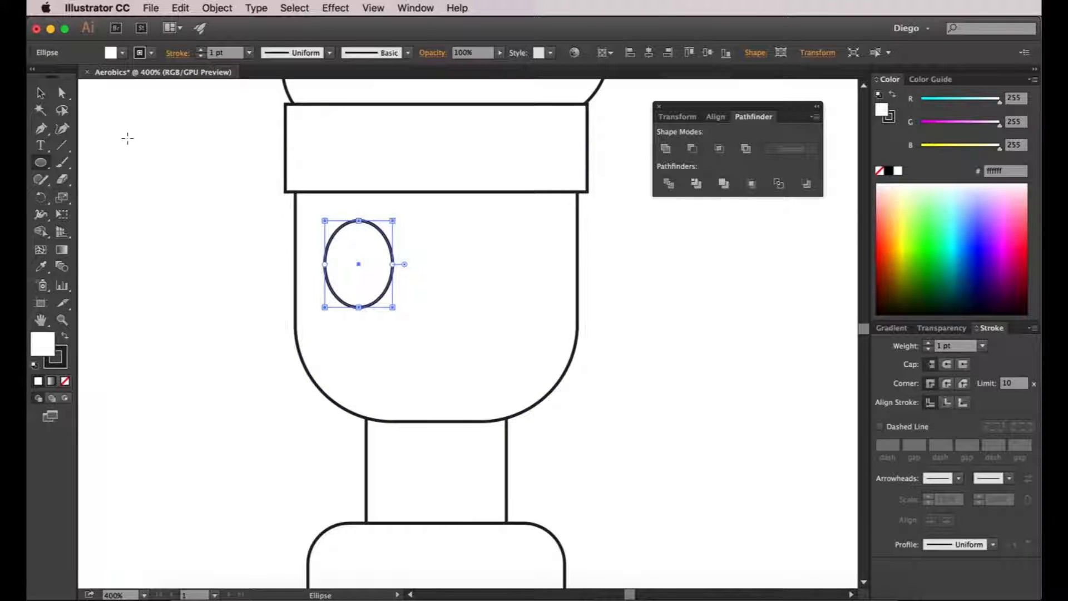
Delete the bottom anchor point of the eye ellipse to leave only its upper arc.
click(62, 92)
click(157, 200)
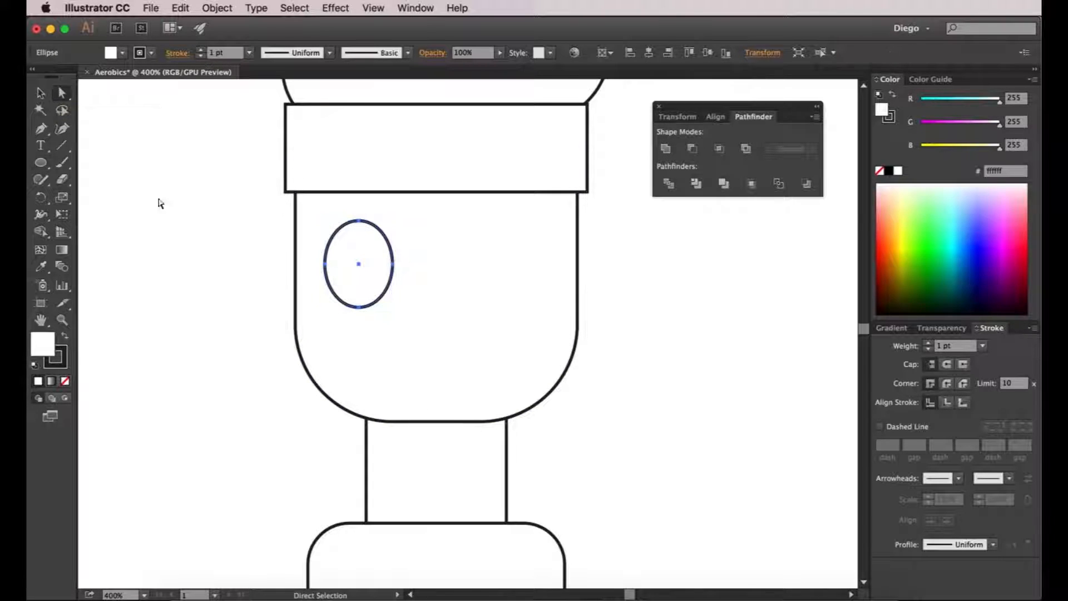
click(359, 308)
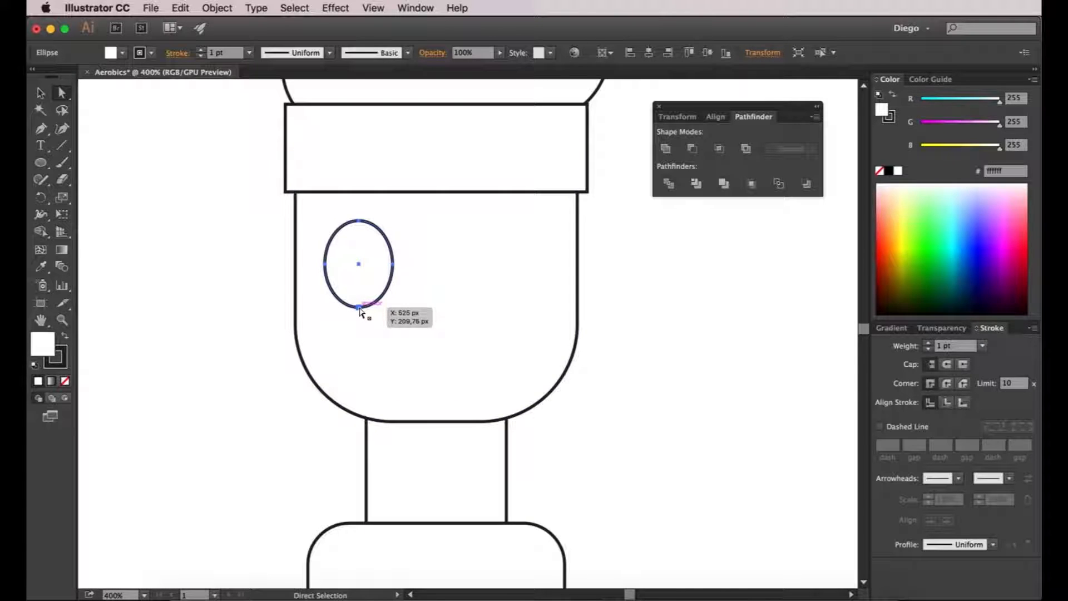
click(359, 308)
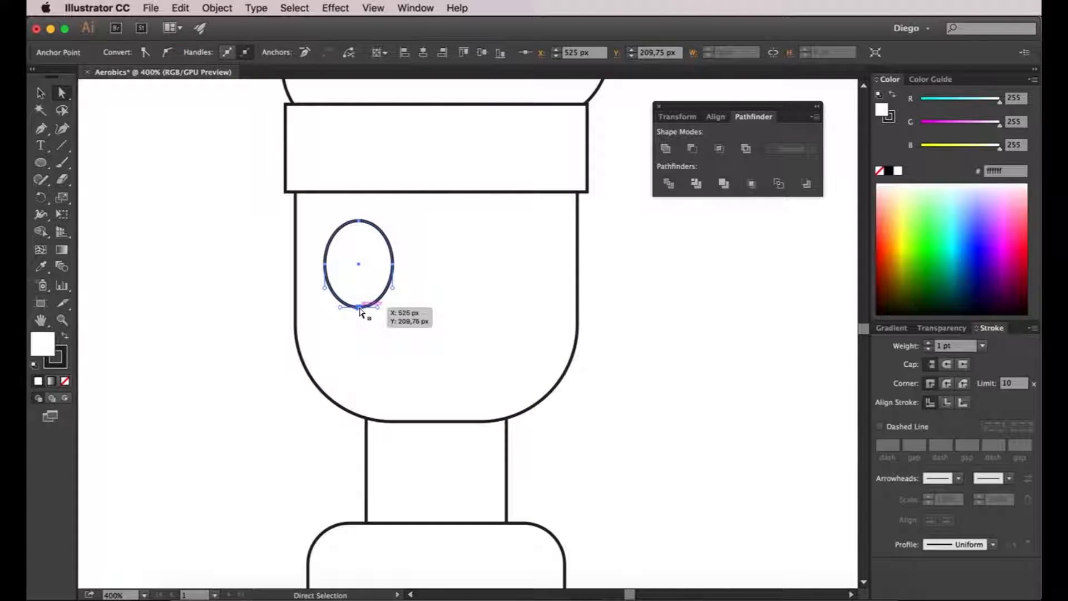
key(Delete)
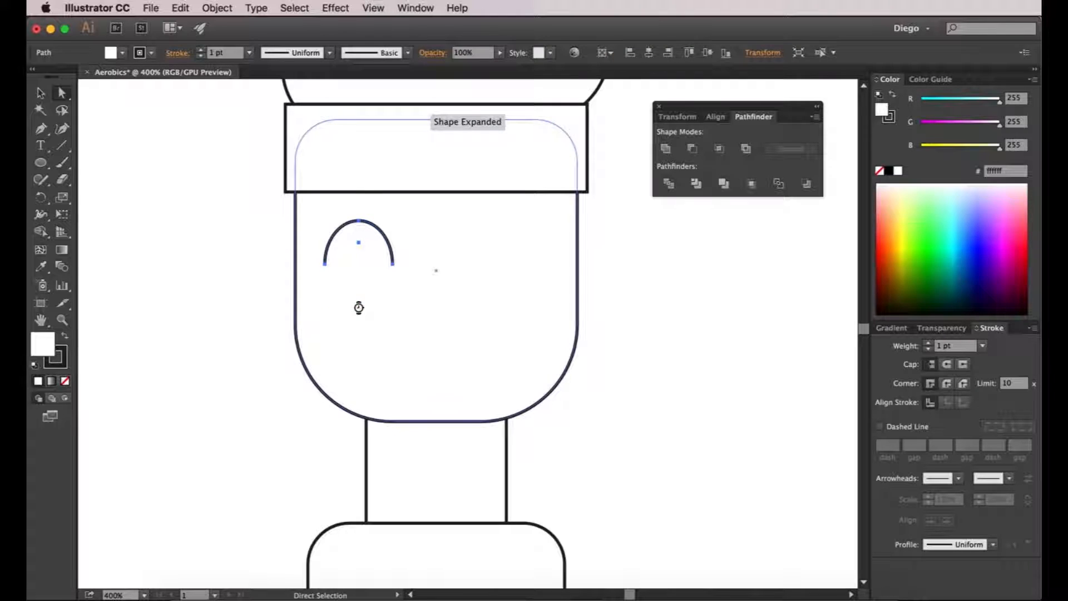
click(182, 267)
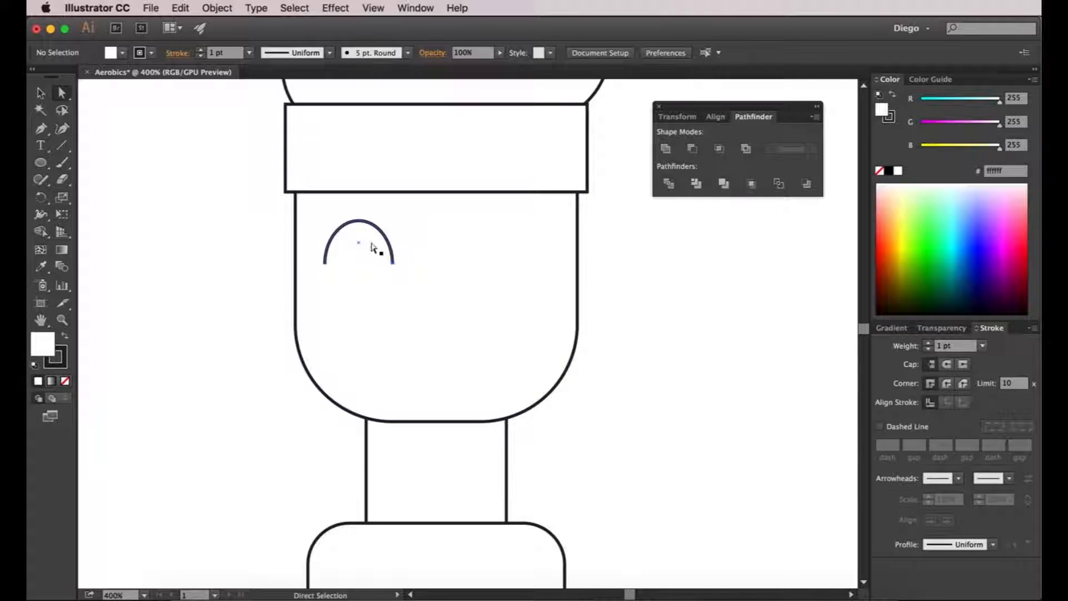
Stretch the left eye arc slightly downward, keeping its width.
key(v)
click(365, 249)
drag(359, 265, 353, 276)
click(367, 281)
Duplicate the left eye arc horizontally to the right side of the face as the second eye.
click(350, 251)
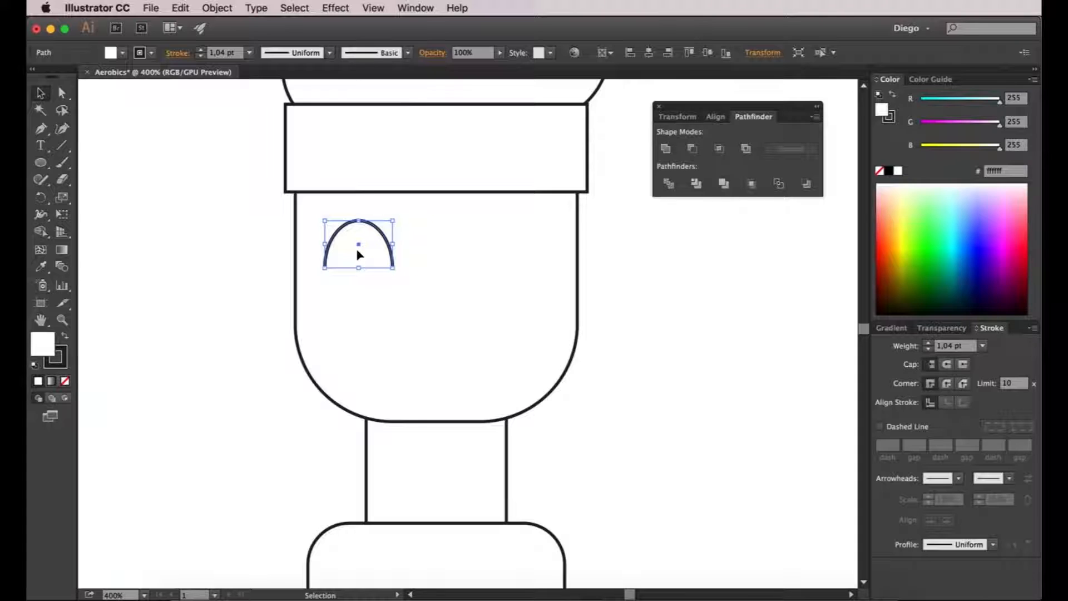
drag(357, 251, 500, 245)
click(629, 268)
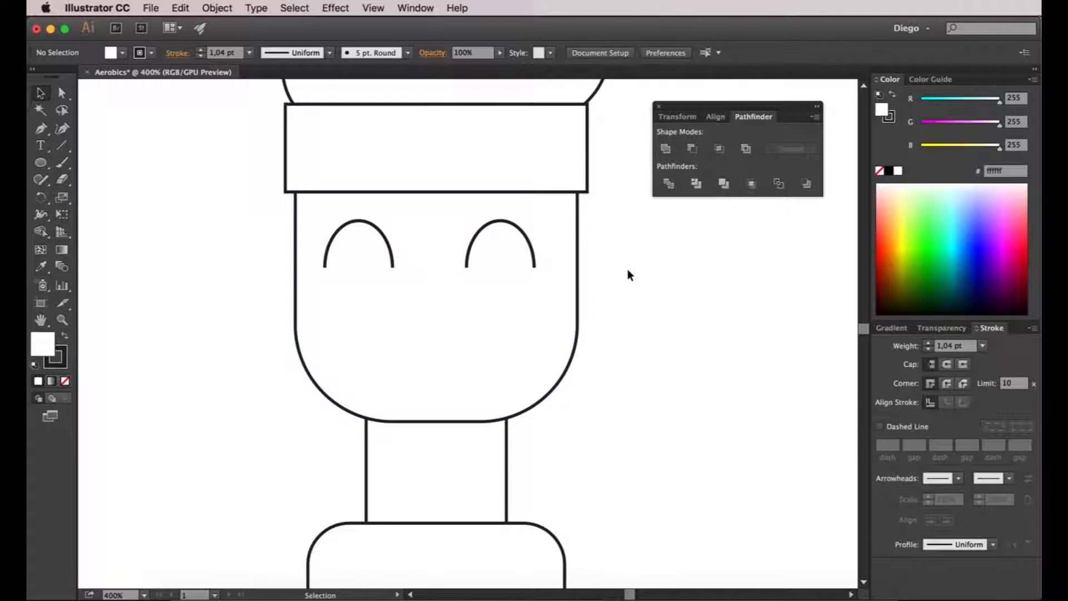
Draw a wide ellipse for the mouth, centred horizontally on the face below the eyes.
key(super+minus)
drag(619, 275, 606, 273)
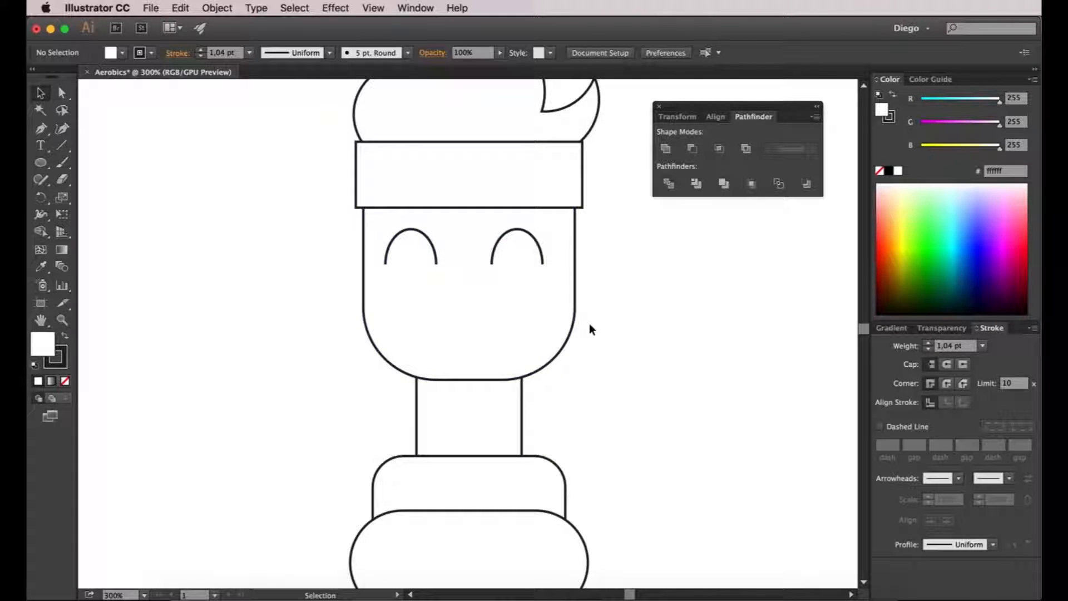
click(42, 163)
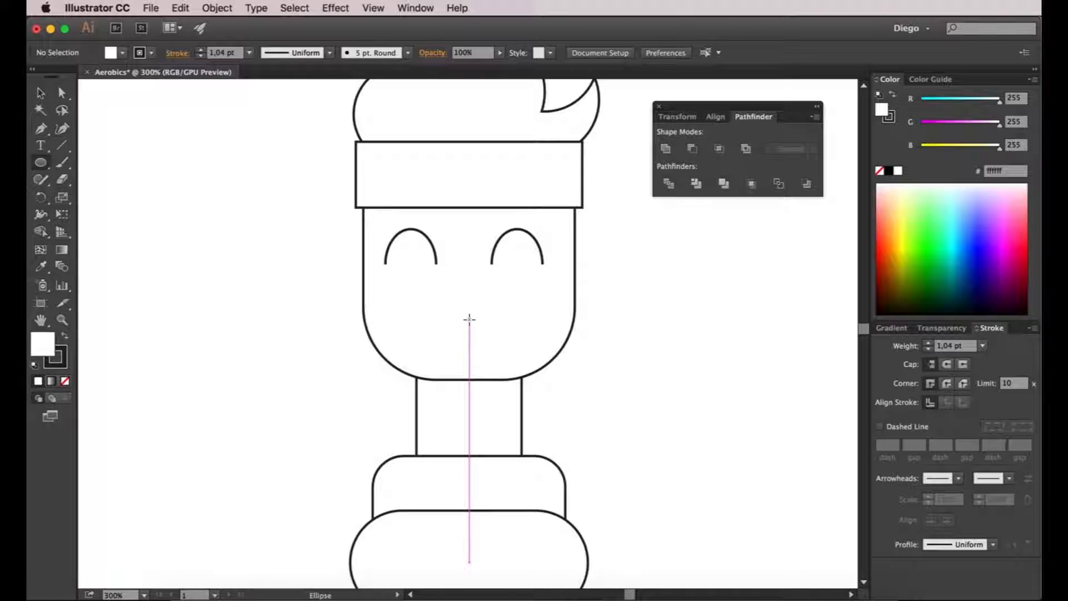
drag(469, 320, 406, 273)
Delete the mouth ellipse's top anchor point and apply Unite to close the remaining half as a smile.
key(a)
click(813, 362)
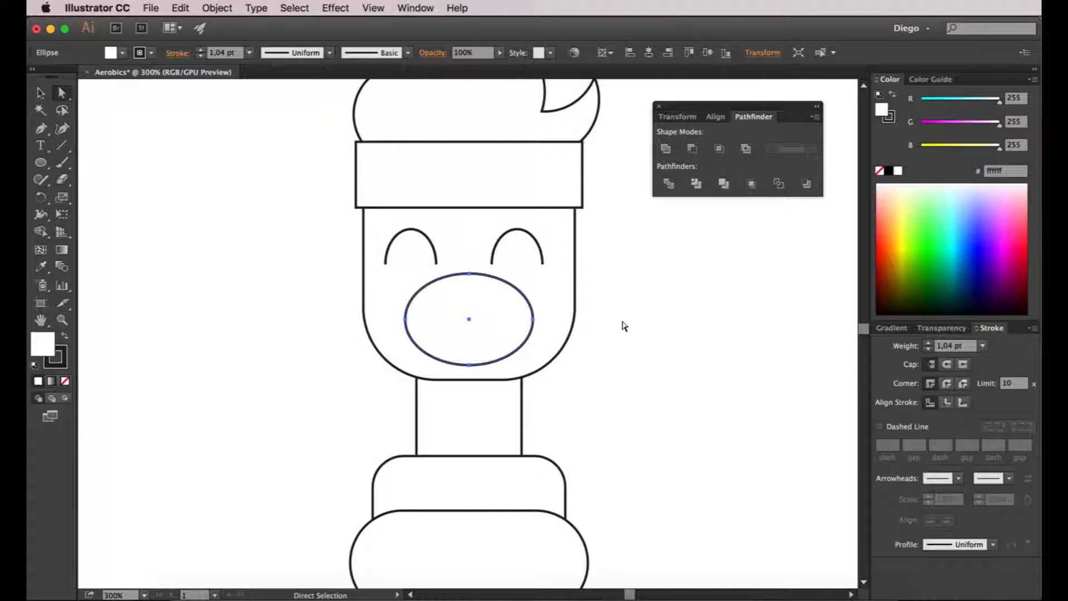
click(470, 274)
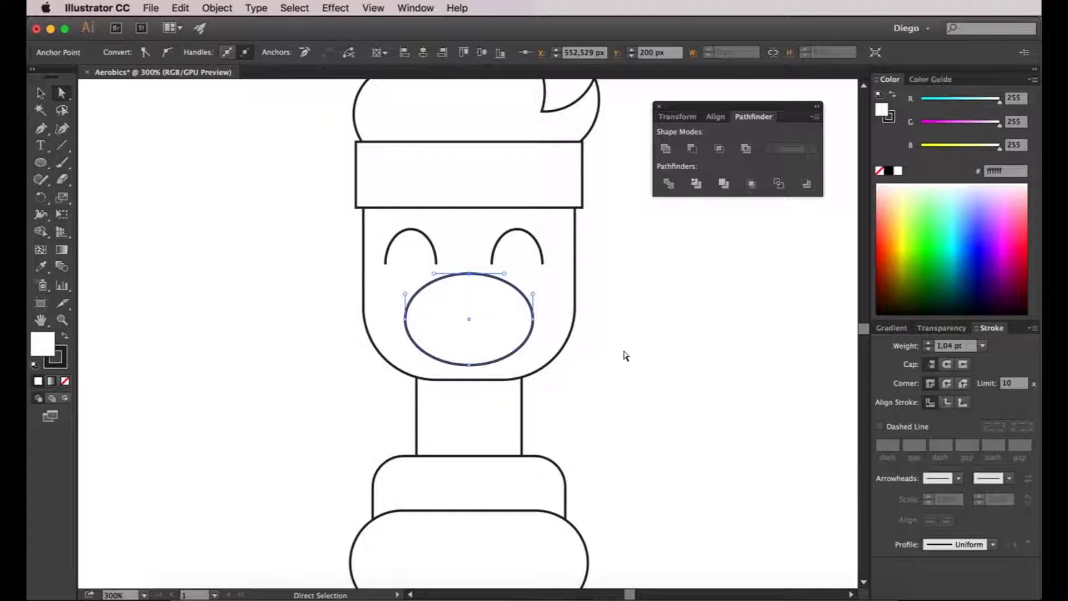
key(Delete)
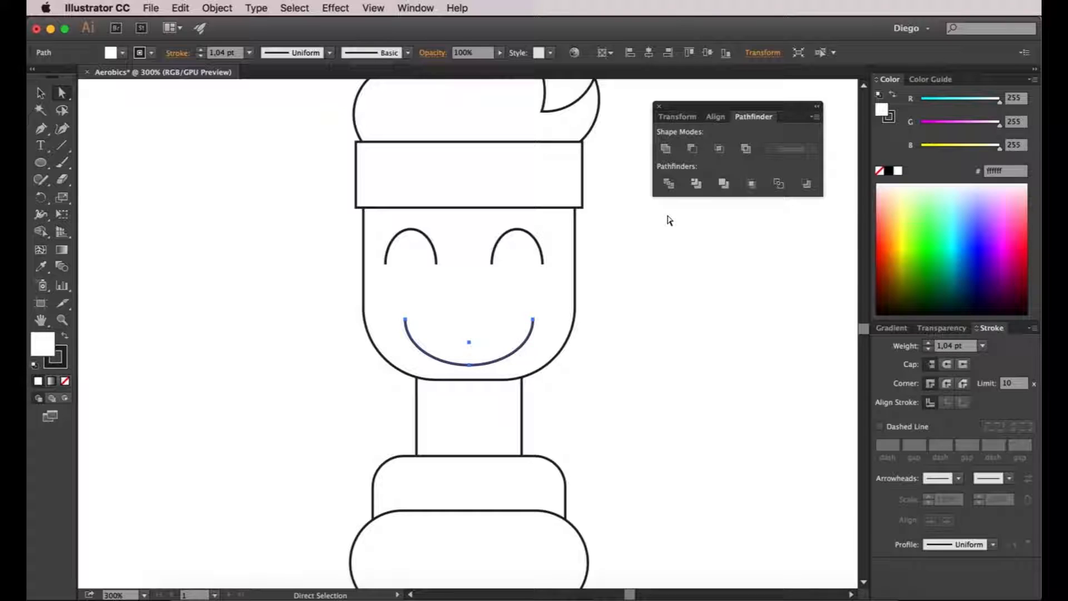
click(665, 149)
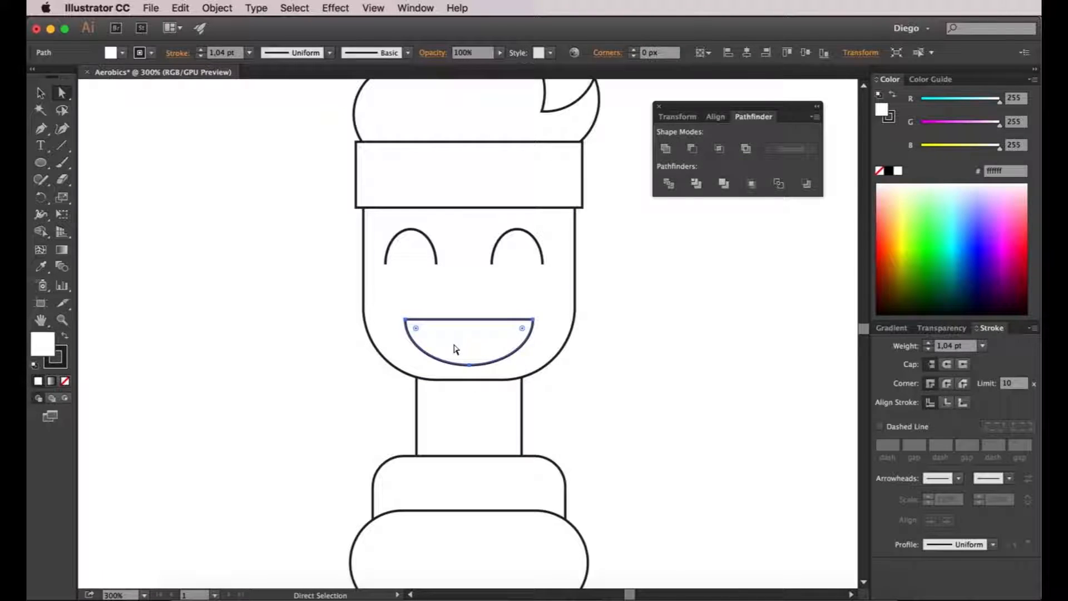
Nudge the smiling mouth upward to leave more room above the chin.
key(shift+Up)
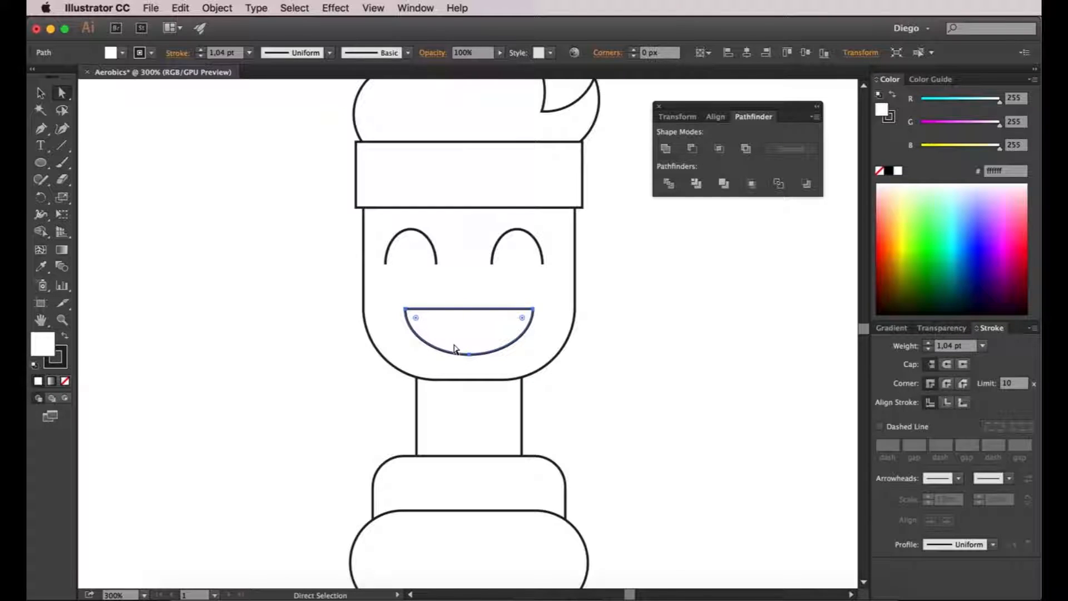
key(Down)
key(Down)
key(Up)
key(Up)
key(Up)
key(Up)
key(Down)
key(Down)
key(Up)
key(Down)
click(637, 331)
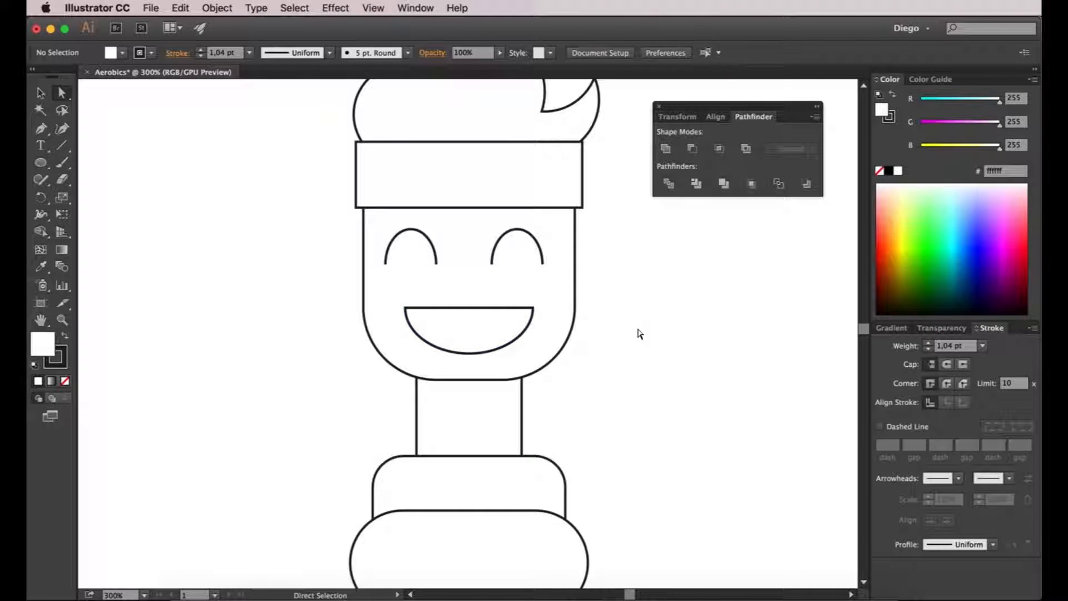
Draw a small flat ellipse below the left eye as a cheek.
key(v)
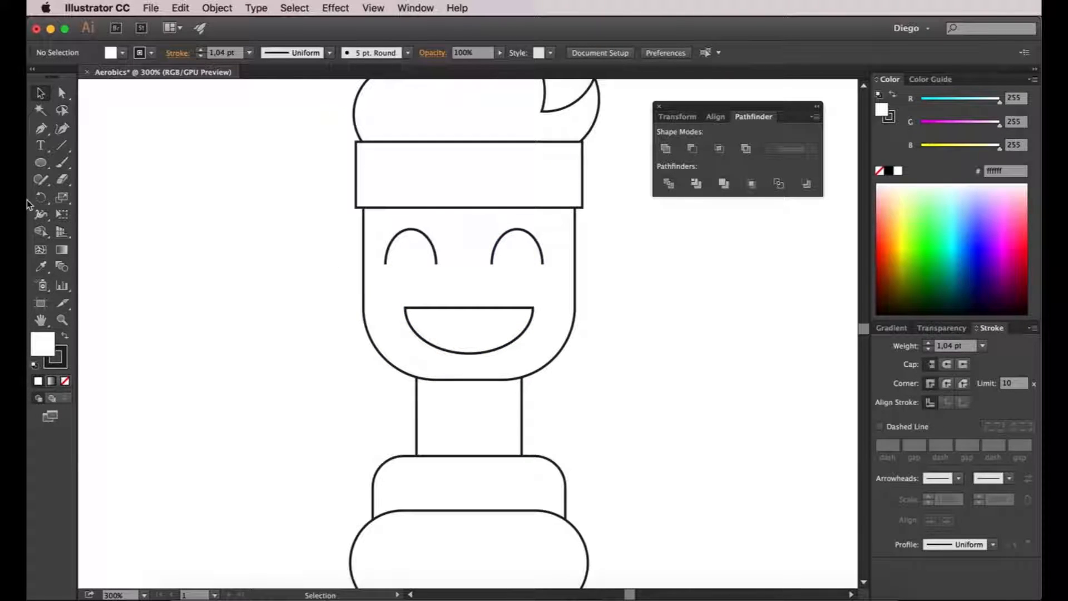
click(40, 164)
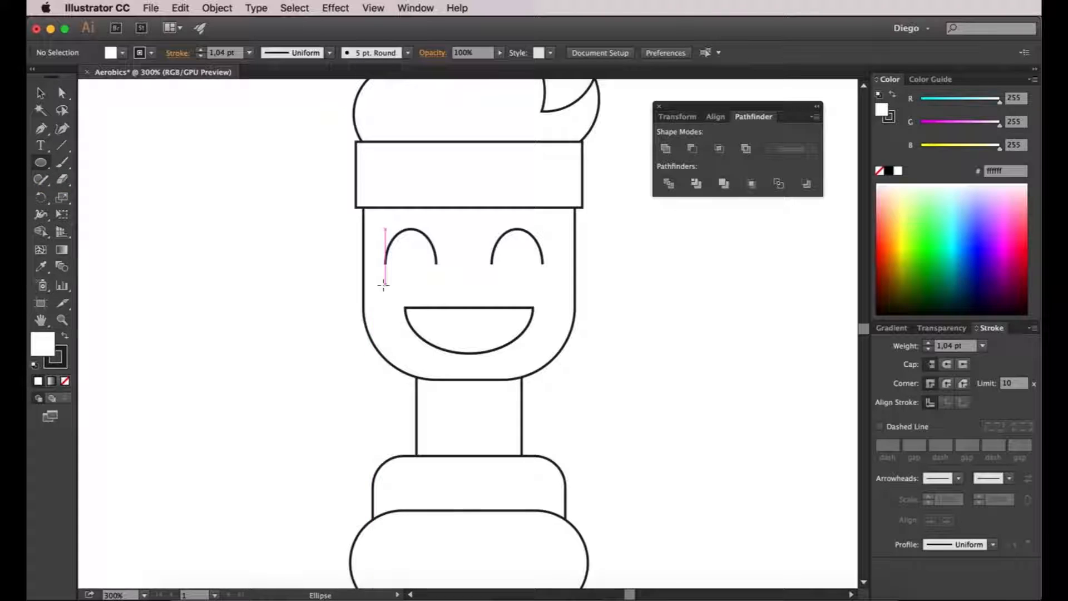
drag(377, 276, 416, 295)
key(v)
click(622, 321)
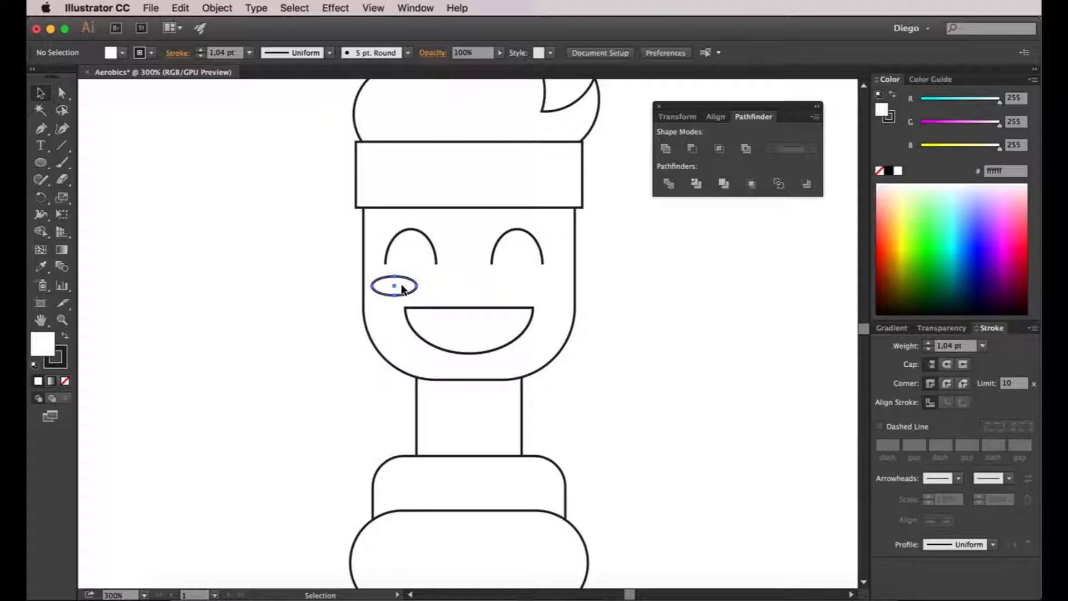
Duplicate the cheek ellipse horizontally to the right side of the face.
click(402, 288)
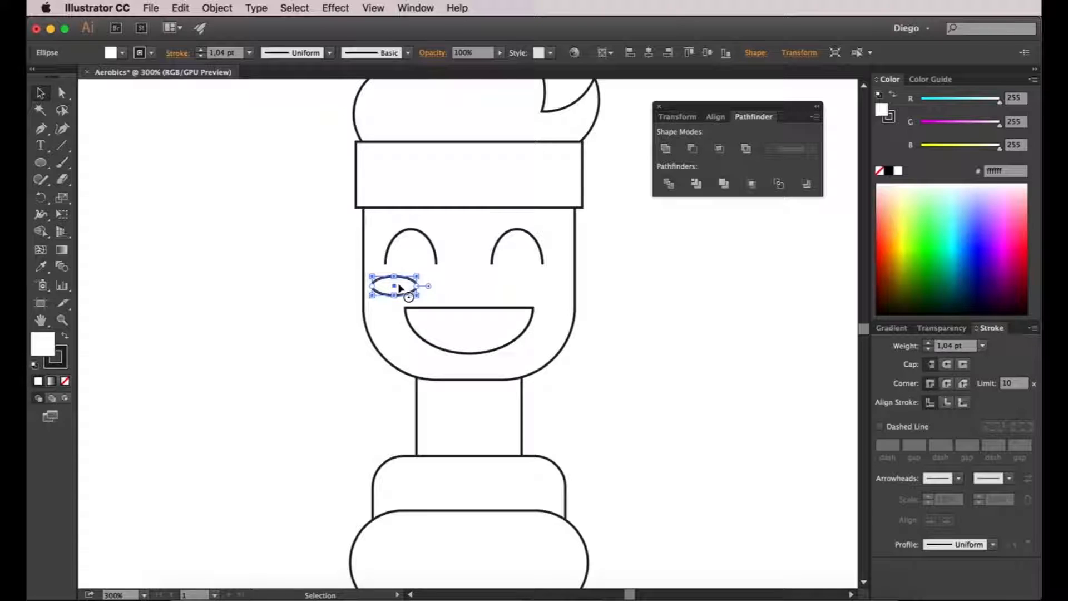
drag(396, 288, 543, 290)
click(662, 327)
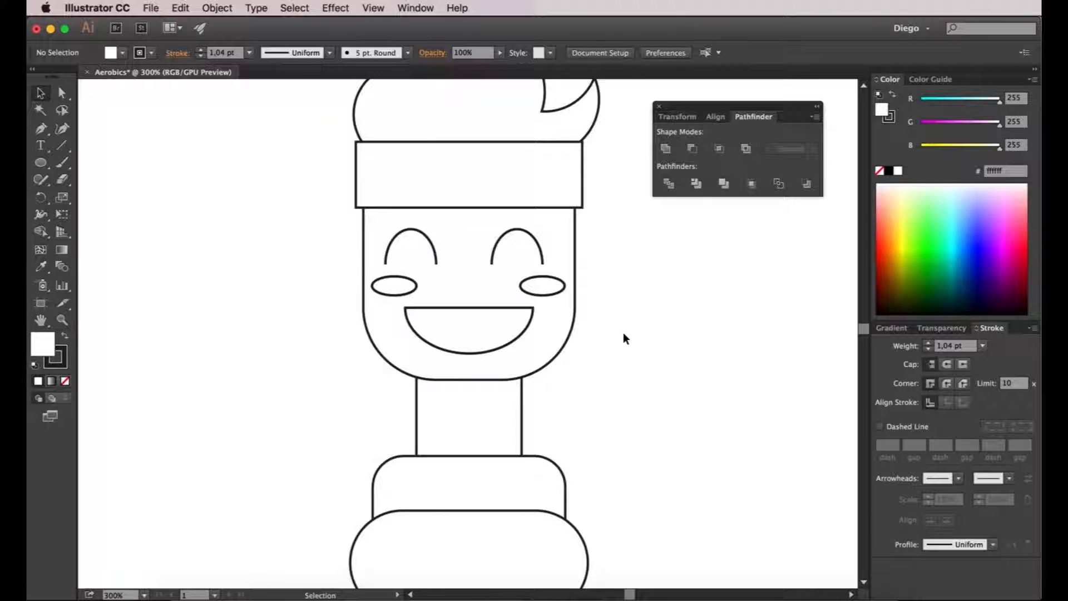
drag(638, 339, 610, 327)
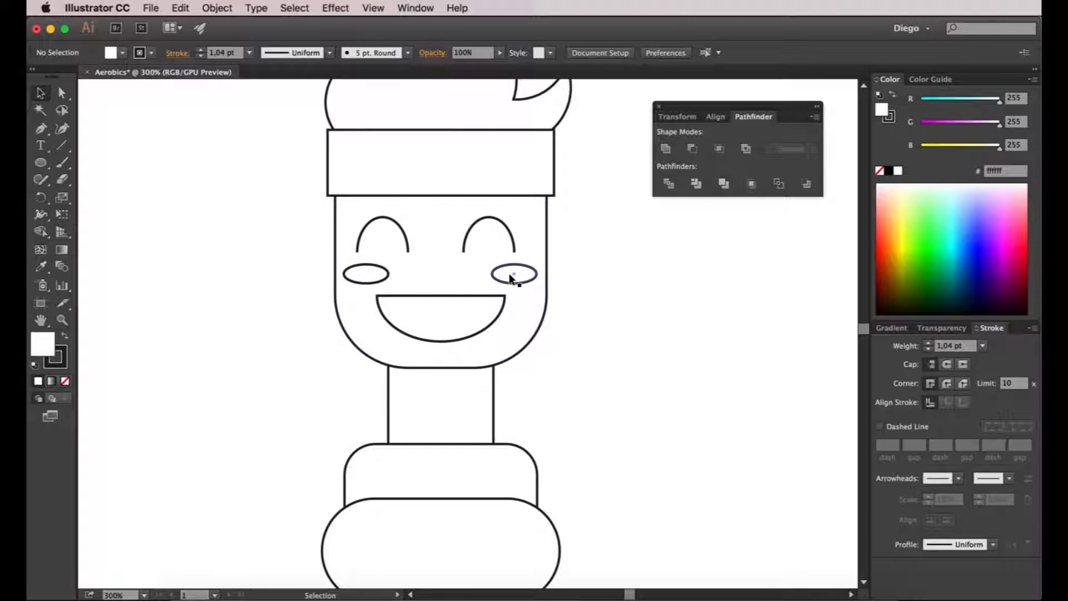
Group the two cheek ellipses.
click(512, 275)
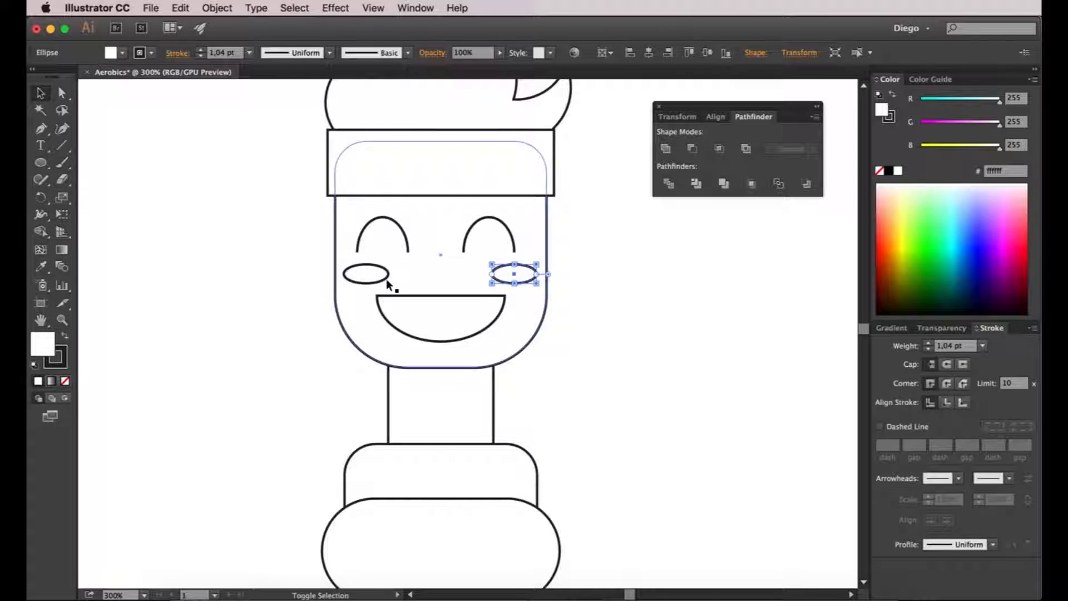
shift+click(368, 278)
click(224, 8)
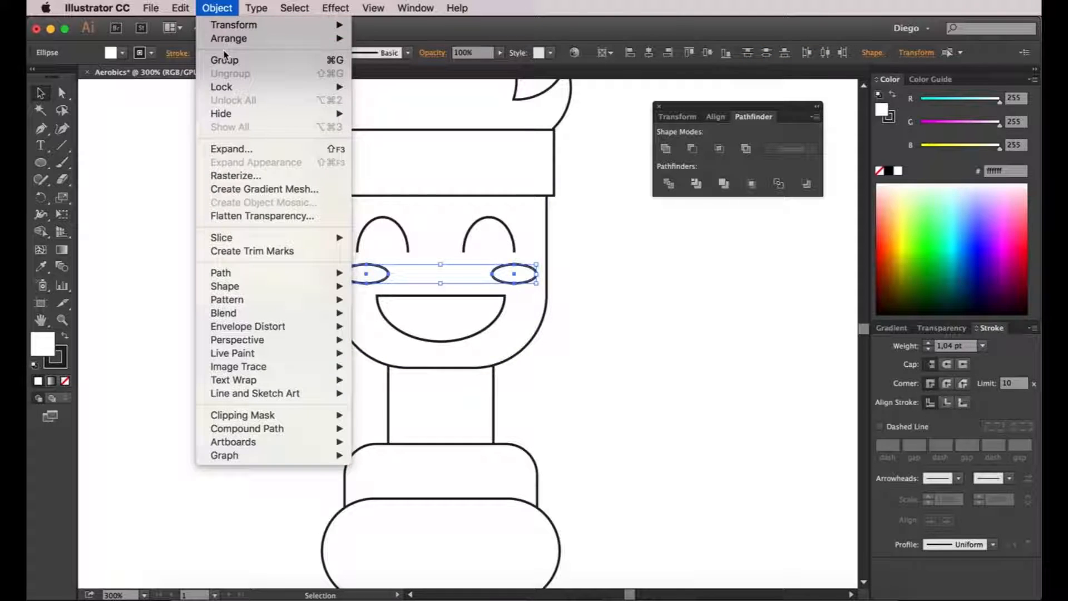
click(222, 64)
Group the two eye arcs and check that the eyes and cheeks each select as a pair.
click(389, 232)
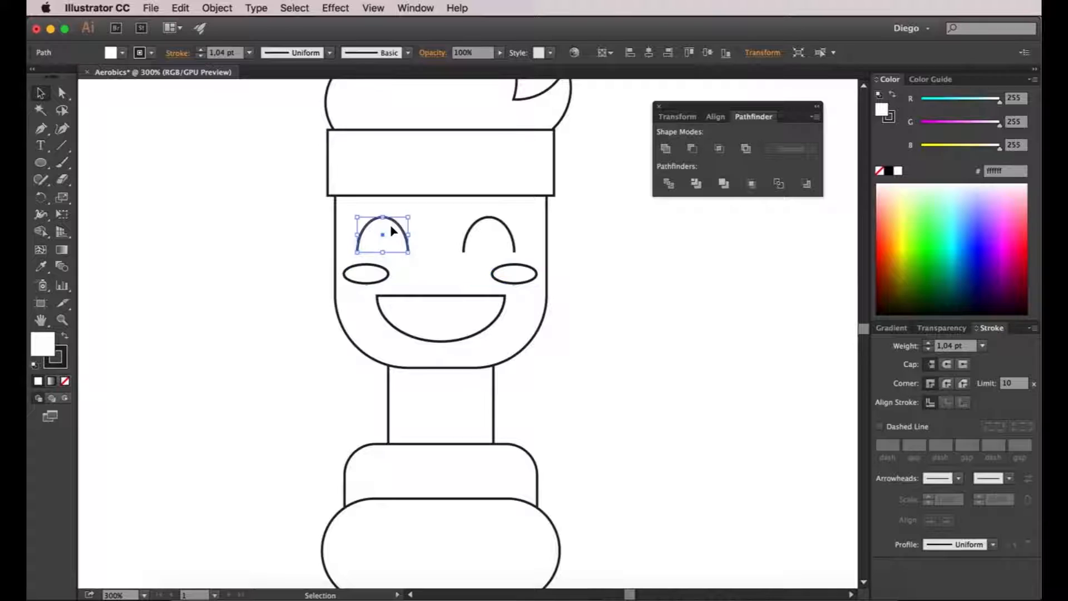
shift+click(483, 232)
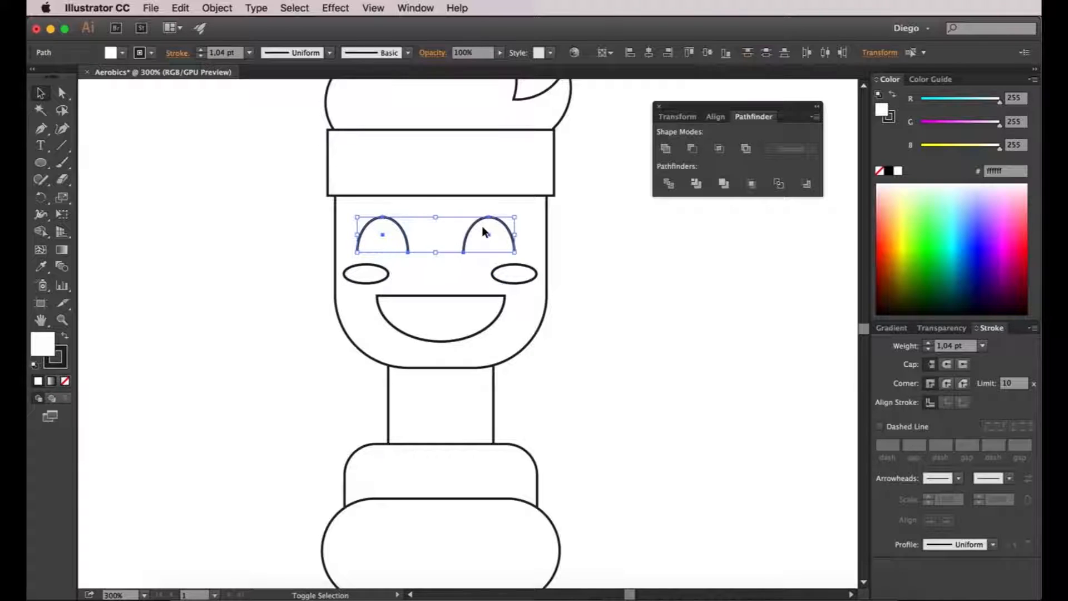
click(217, 7)
click(222, 64)
click(229, 241)
click(383, 236)
click(368, 272)
click(378, 241)
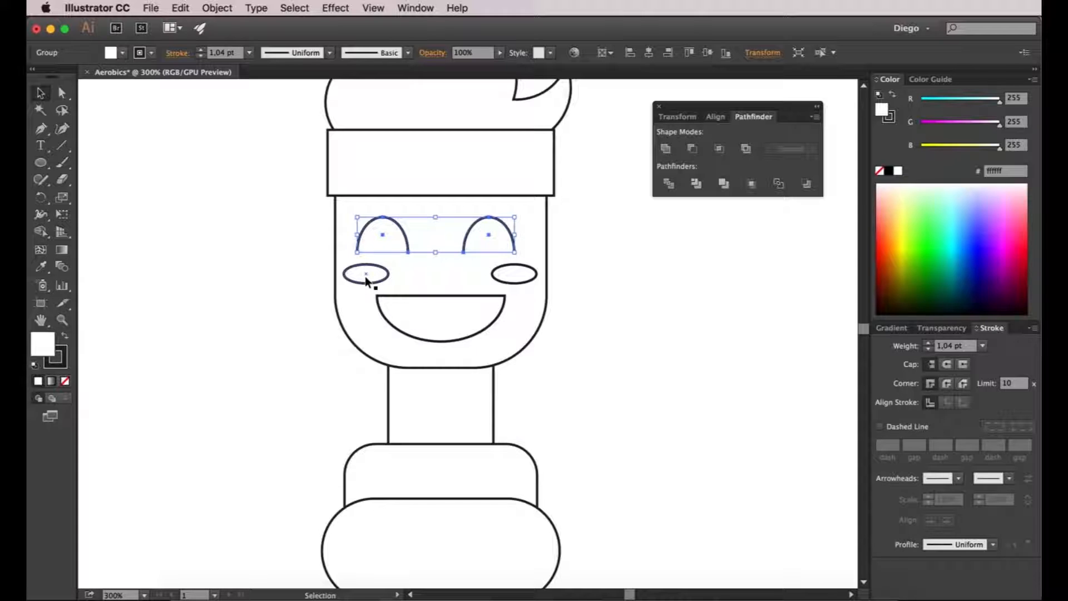
click(366, 278)
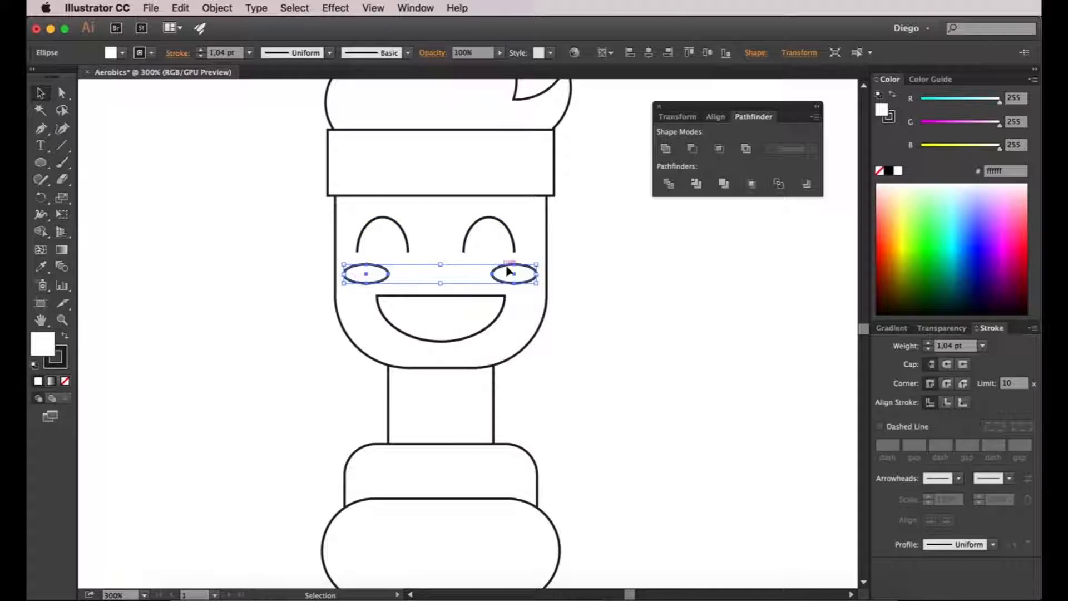
Select the whole character and align all its pieces to their horizontal centre.
scroll(526, 258, down, 3)
click(594, 269)
drag(384, 157, 579, 500)
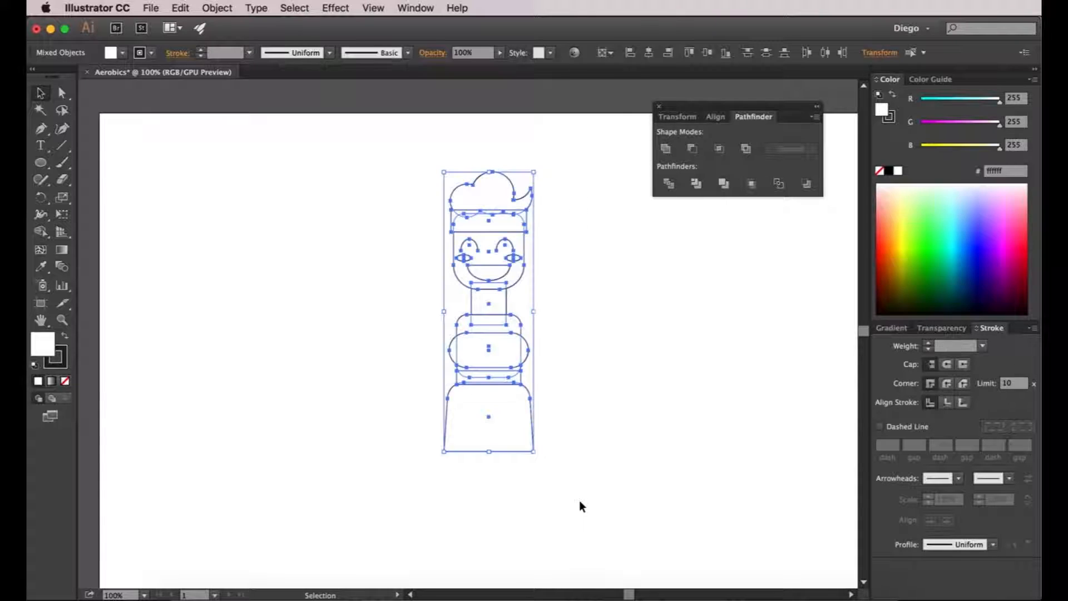
click(649, 53)
click(604, 269)
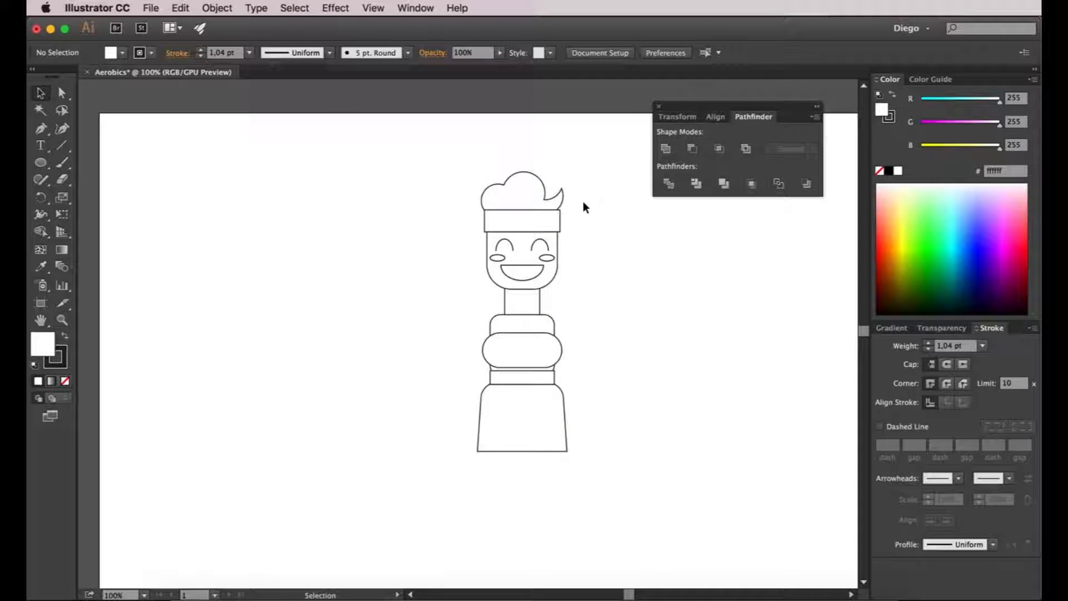
Nudge the hair slightly to the right so it sits evenly above the headband.
scroll(577, 201, up, 3)
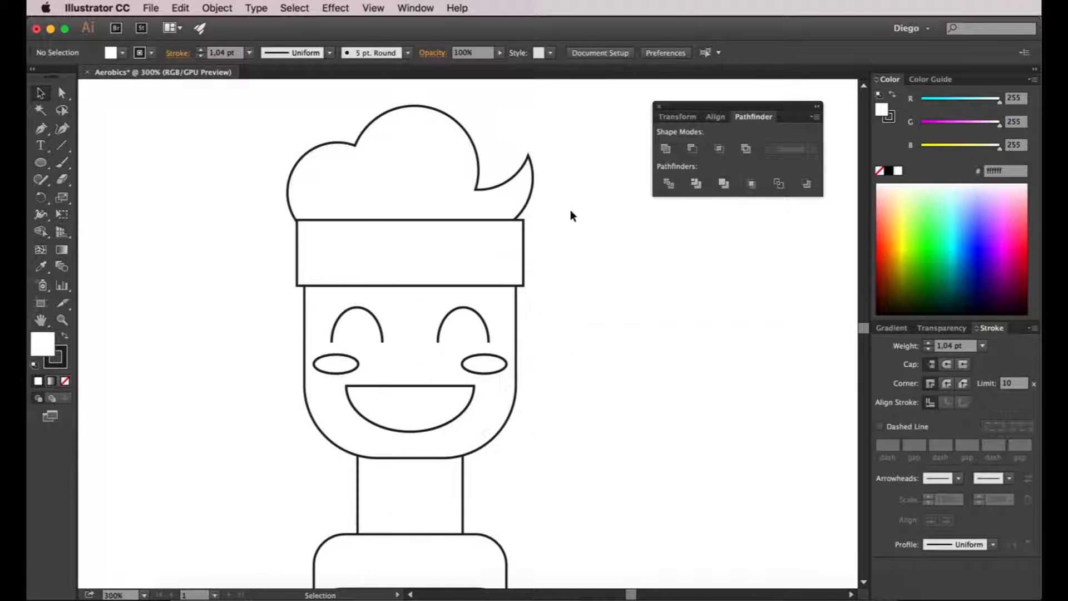
click(395, 178)
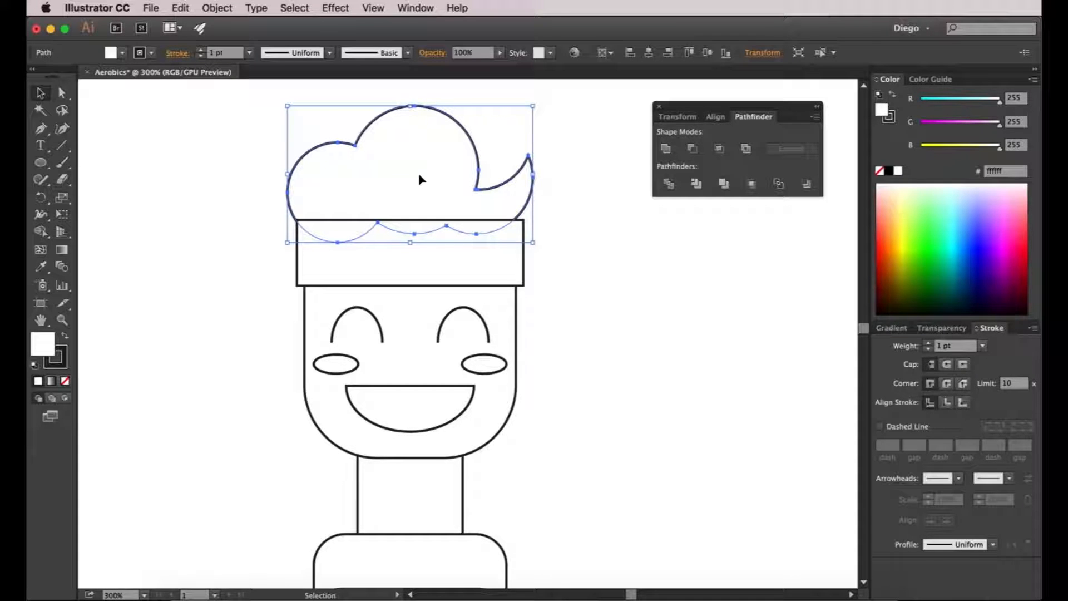
key(Right)
key(Right)
key(Right)
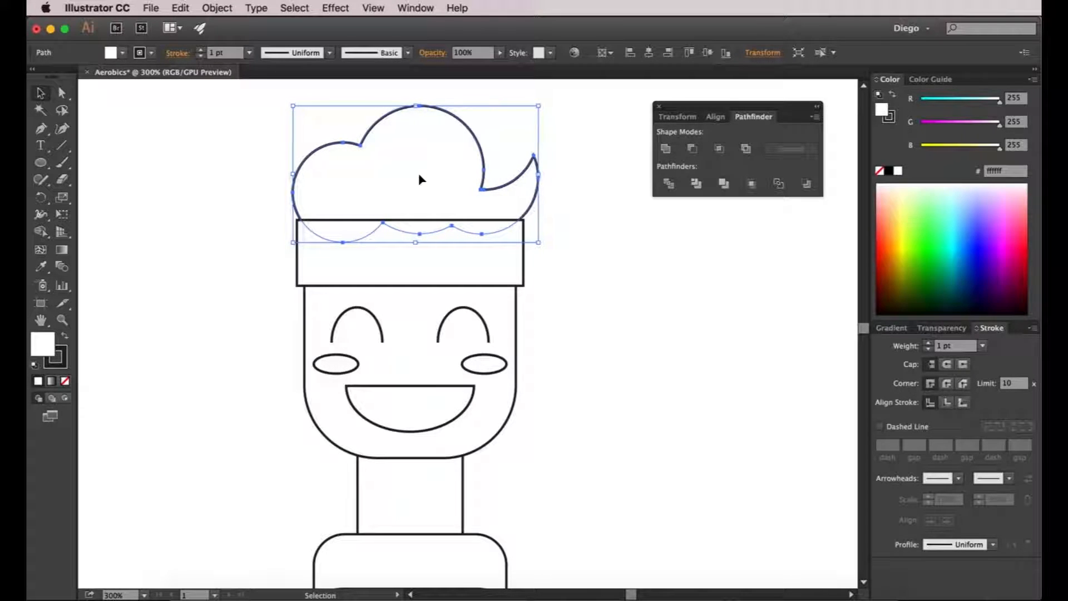
click(560, 263)
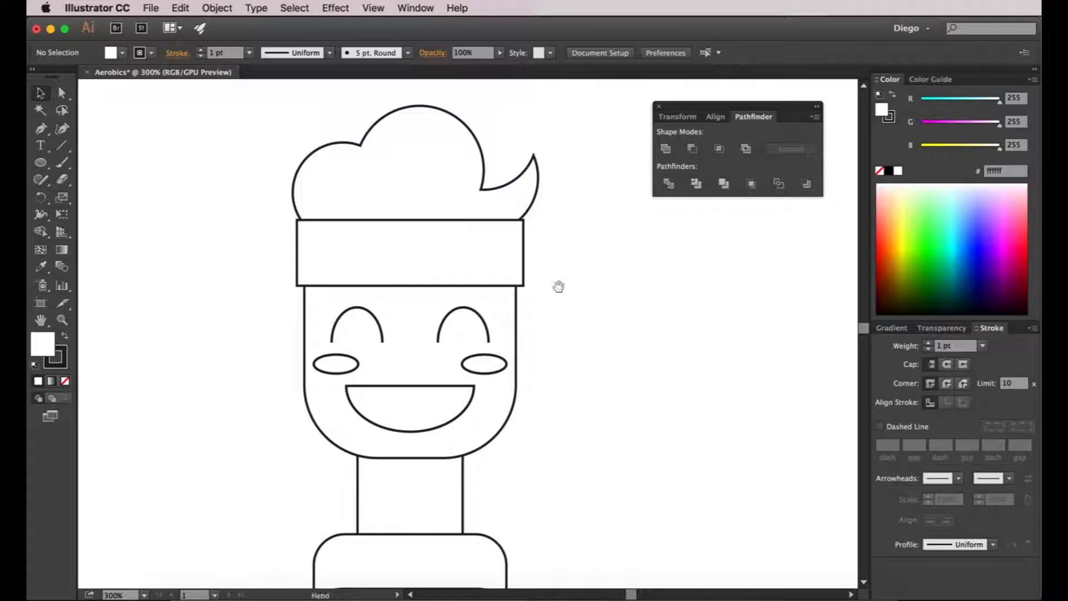
Draw a small rectangle centred above the left eye, overlapping the headband's lower edge, as an eyebrow.
drag(560, 265, 566, 252)
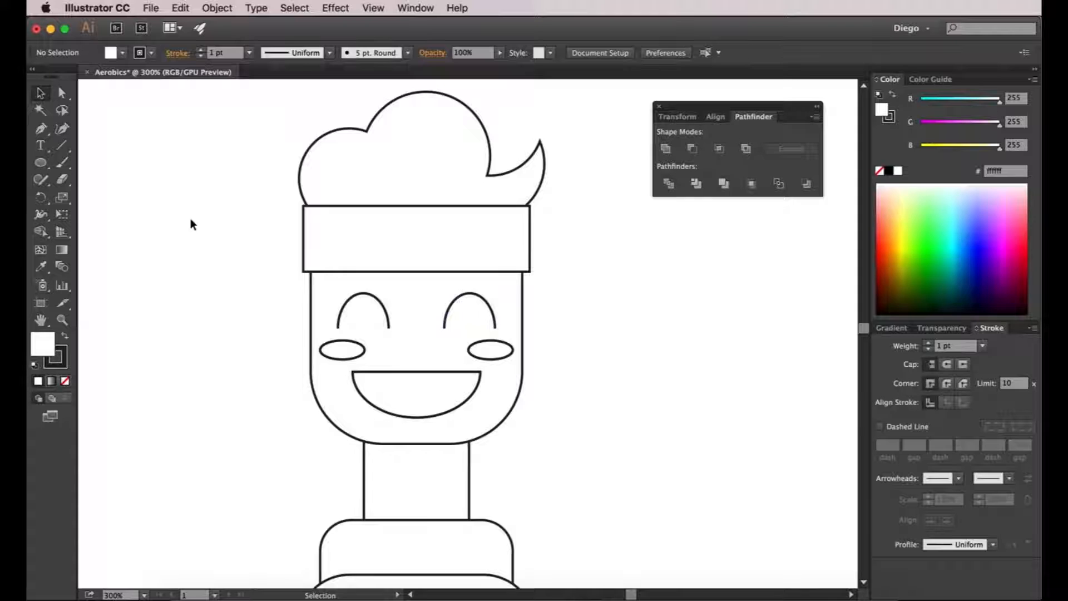
drag(228, 271, 228, 247)
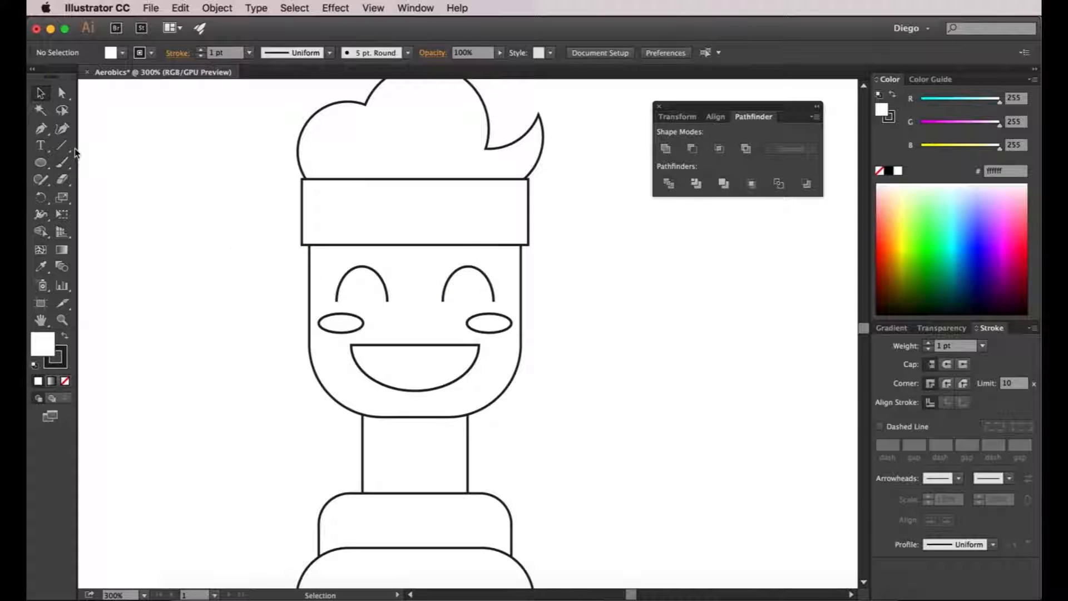
click(42, 162)
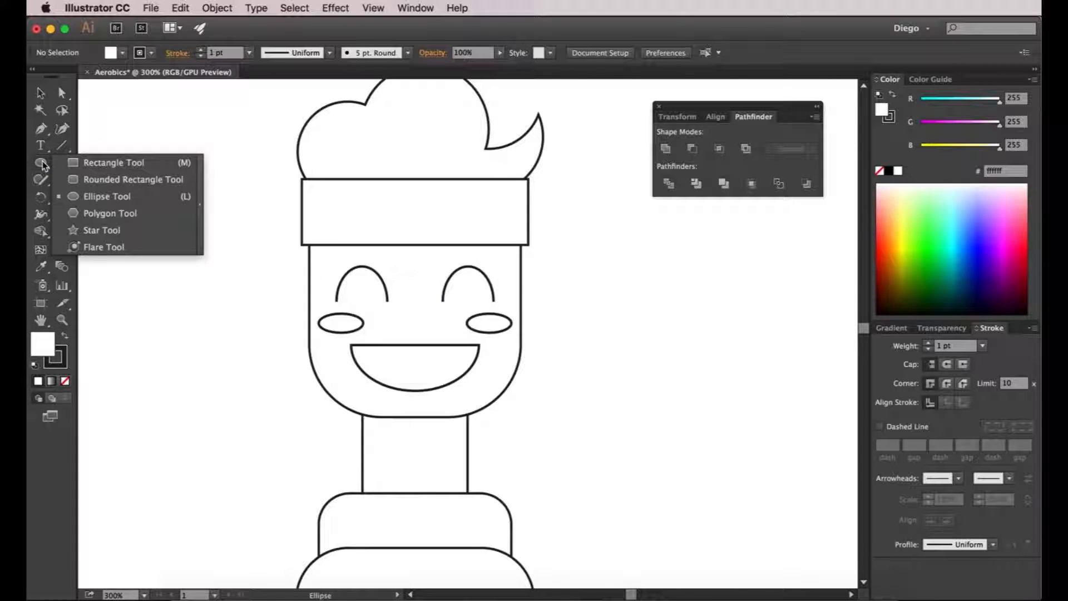
click(98, 162)
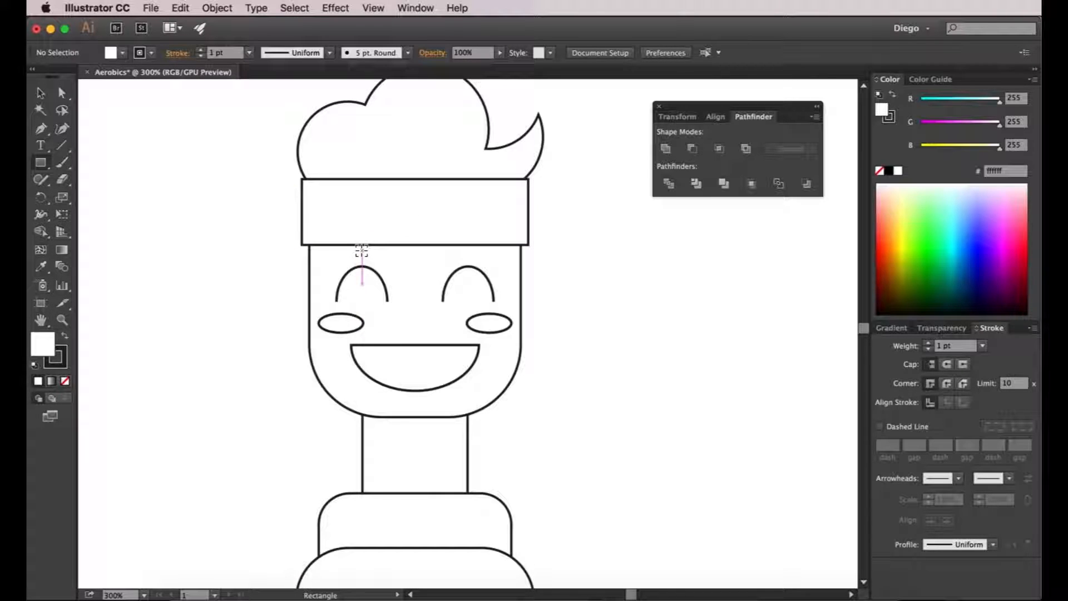
drag(362, 250, 341, 240)
key(a)
click(574, 297)
drag(574, 296, 555, 297)
scroll(346, 254, up, 1)
Fully round the corners of the eyebrow rectangle to make a pill shape.
click(350, 256)
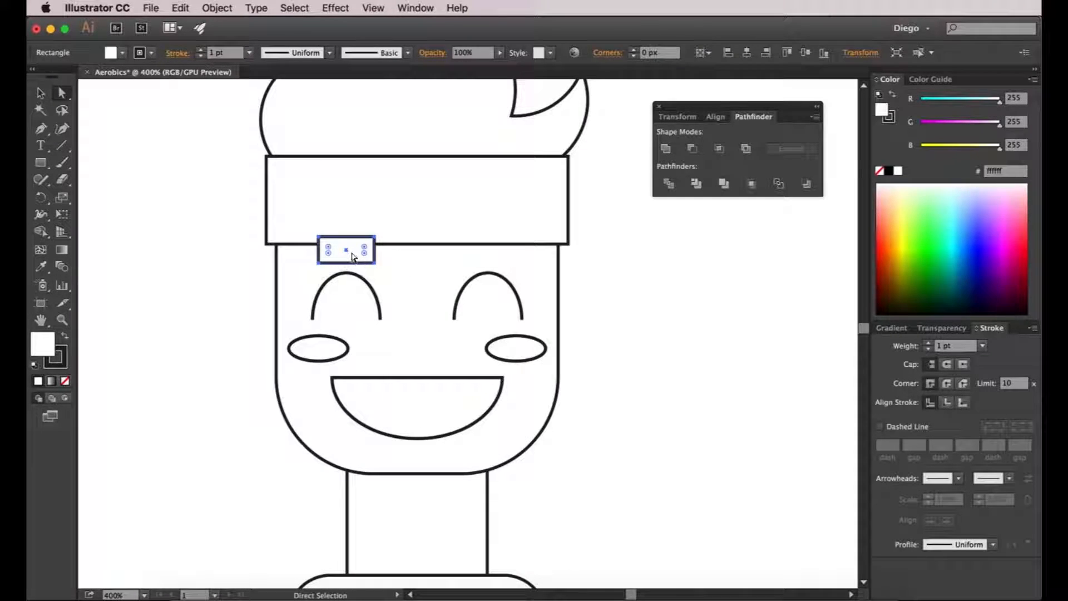
click(289, 278)
click(356, 254)
drag(365, 251, 153, 252)
click(200, 251)
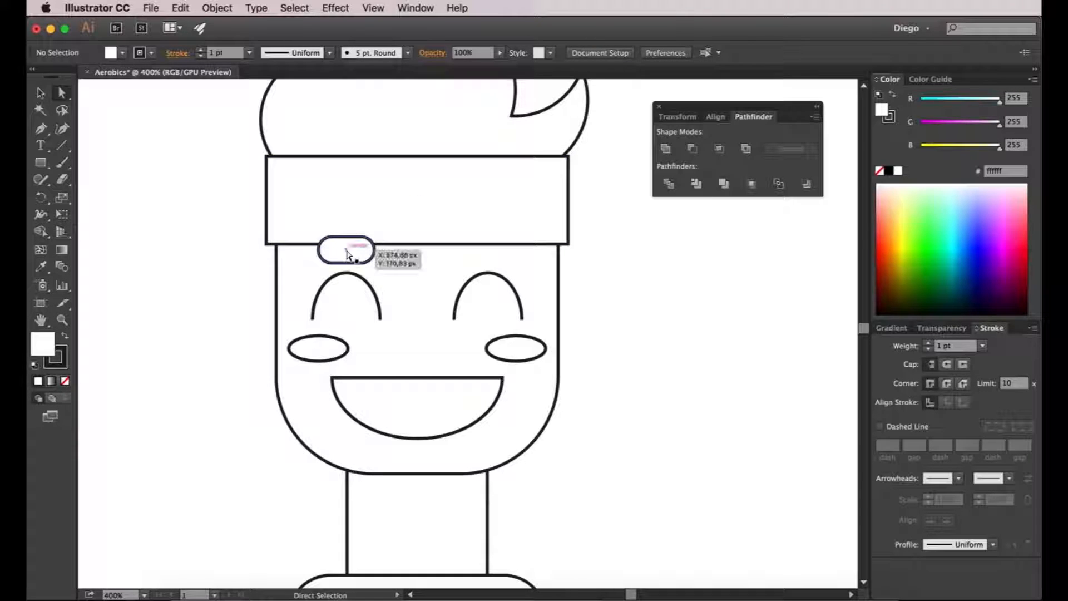
Duplicate the rounded eyebrow horizontally above the right eye.
drag(346, 254, 490, 251)
click(596, 295)
scroll(595, 295, down, 2)
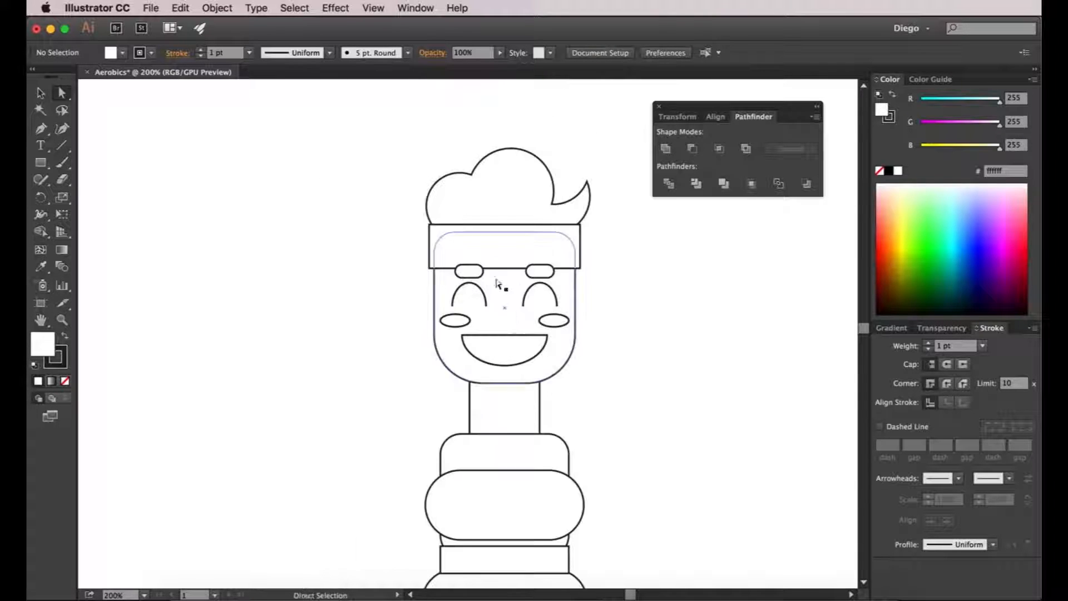
scroll(596, 334, right, 3)
scroll(596, 333, down, 1)
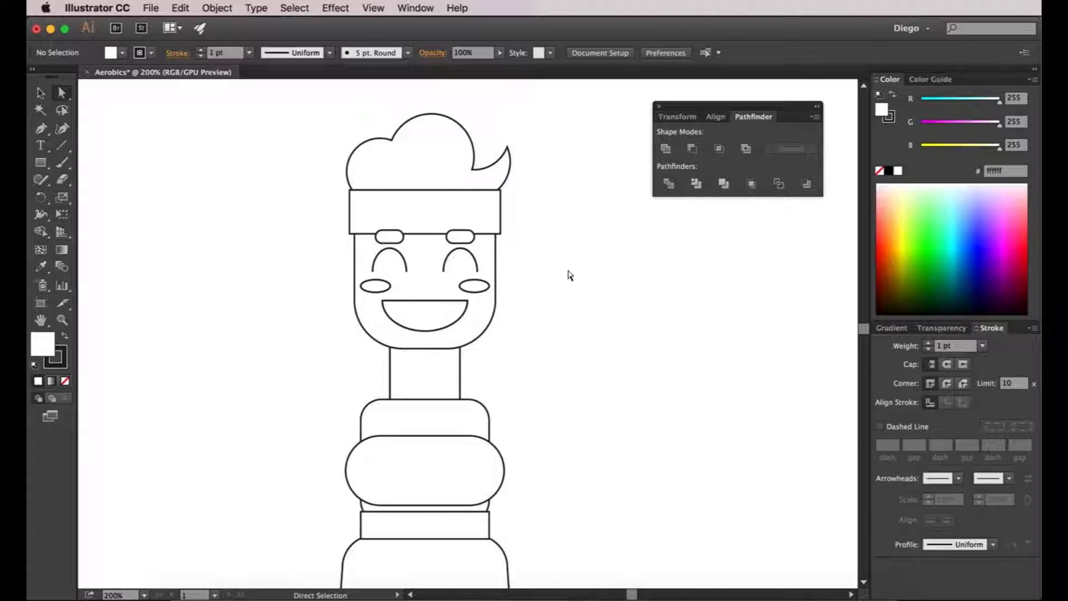
Draw a circle over the left side of the face, overlapping the eye and reaching past the face's edge.
key(v)
scroll(489, 295, down, 2)
key(space)
drag(564, 340, 531, 281)
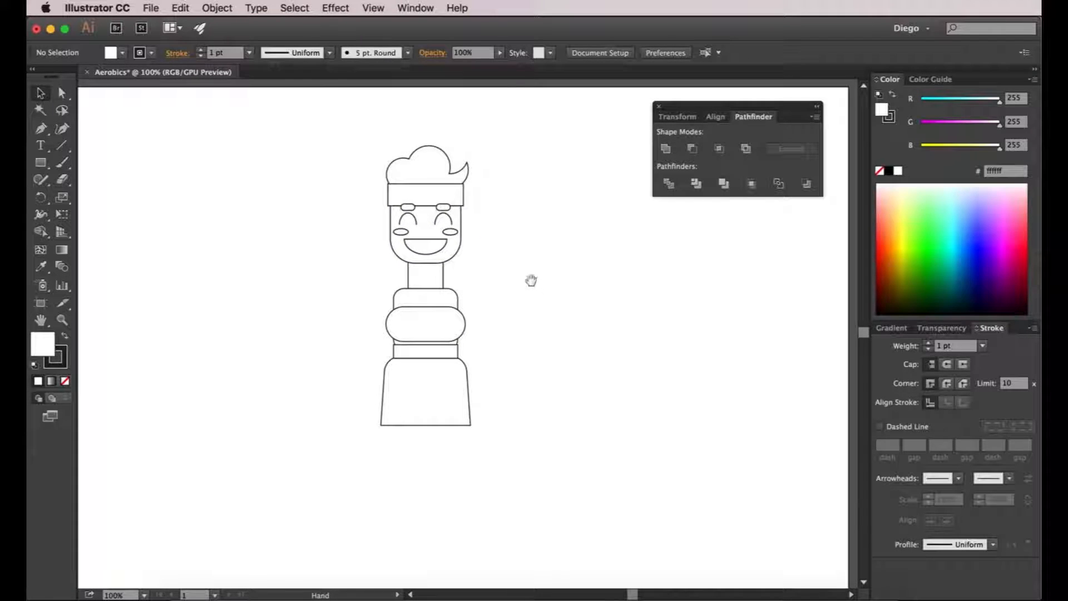
click(41, 167)
click(106, 196)
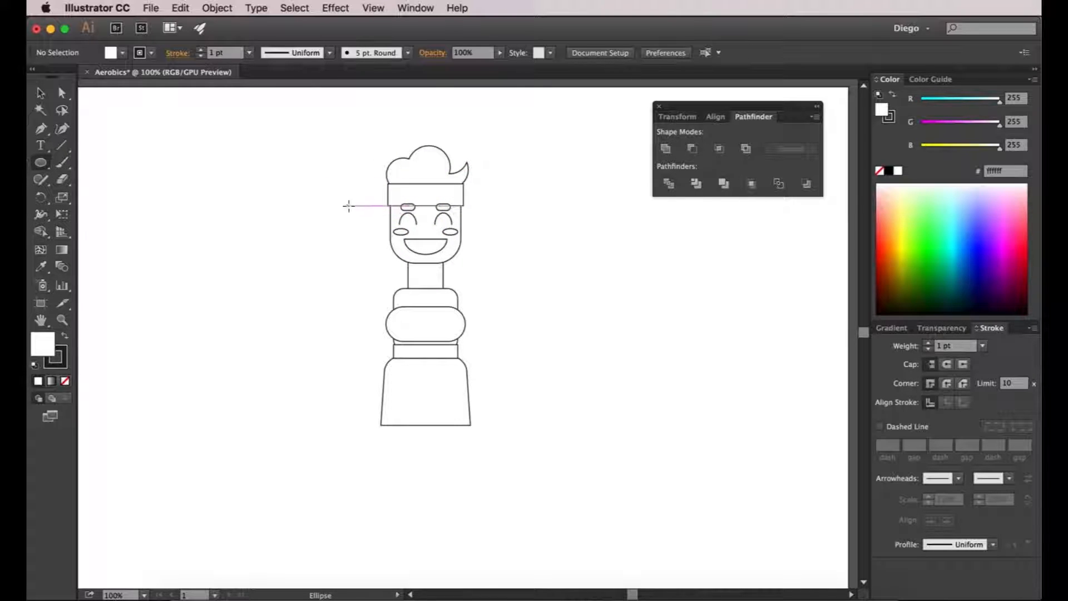
scroll(380, 212, up, 1)
mouse_move(376, 209)
mouse_down()
mouse_move(318, 216)
mouse_move(289, 201)
mouse_move(327, 240)
mouse_move(334, 234)
mouse_move(365, 276)
mouse_up()
key(a)
click(256, 292)
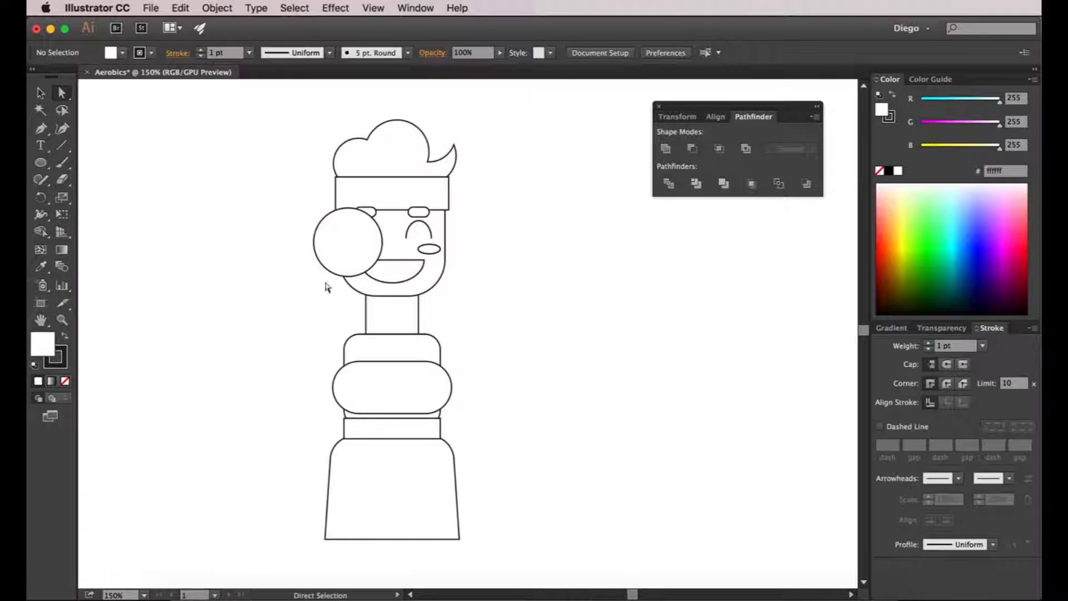
Duplicate the circle twice to form a horizontal row of three overlapping circles across the face.
click(341, 231)
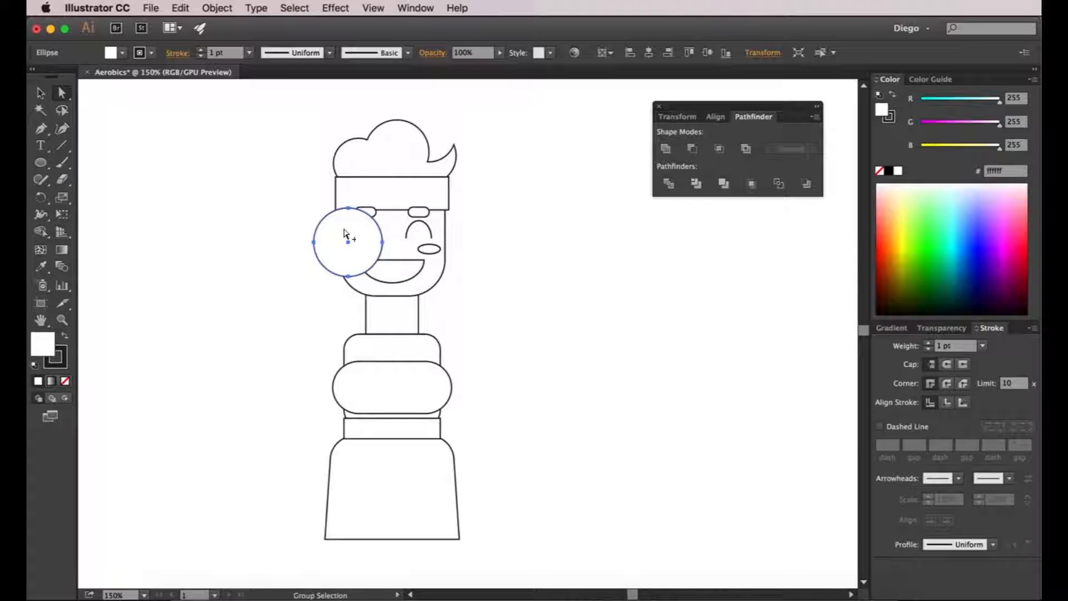
drag(343, 232, 414, 241)
click(526, 261)
click(455, 251)
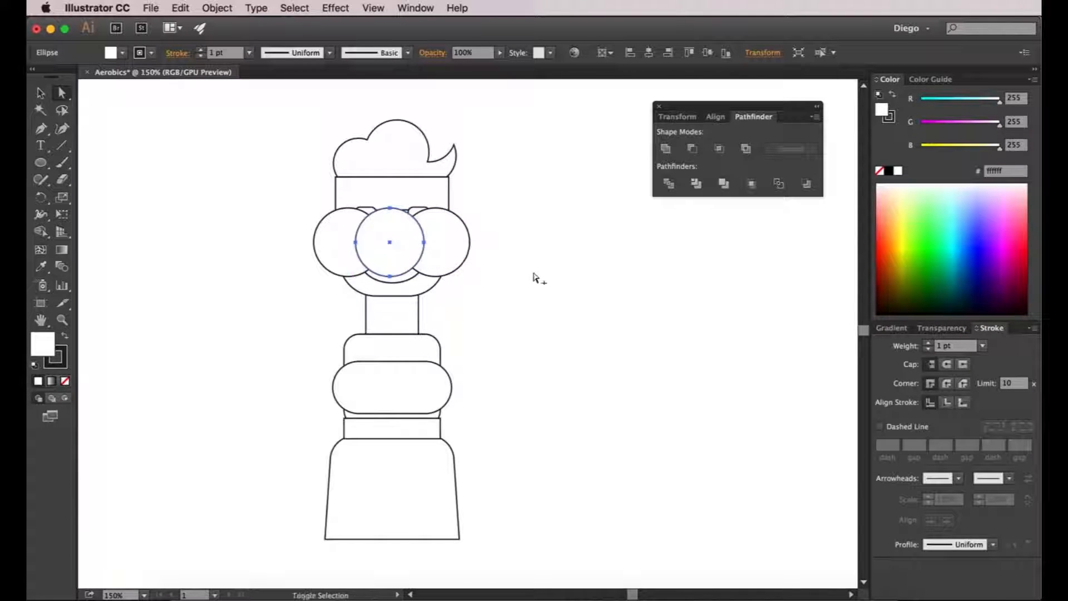
click(553, 281)
scroll(356, 227, down, 2)
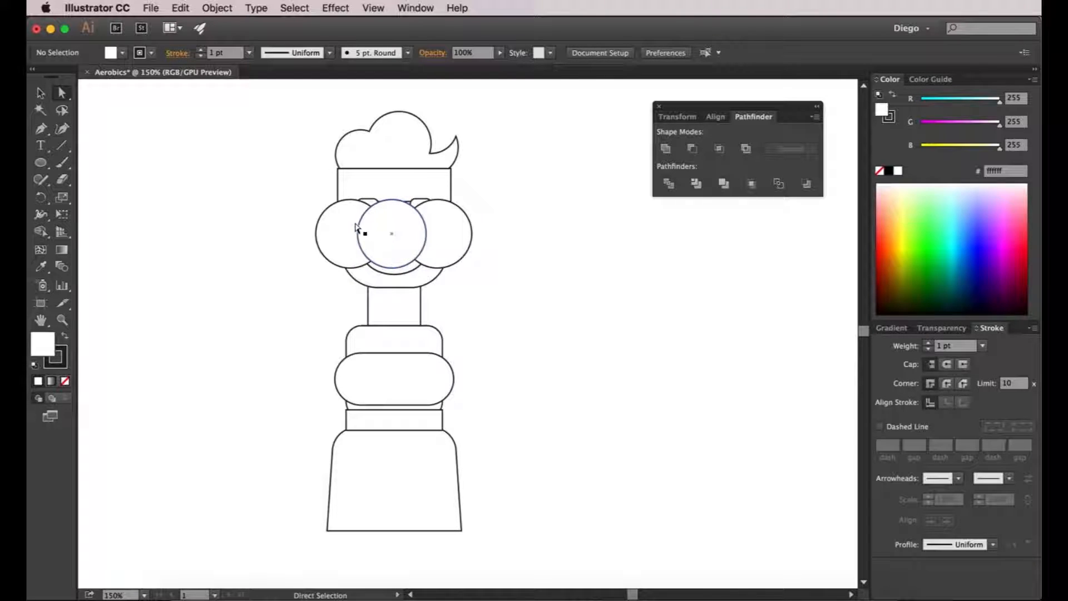
Unite the three overlapping circles into one cloud-like shape.
click(456, 235)
shift+click(388, 207)
shift+click(336, 223)
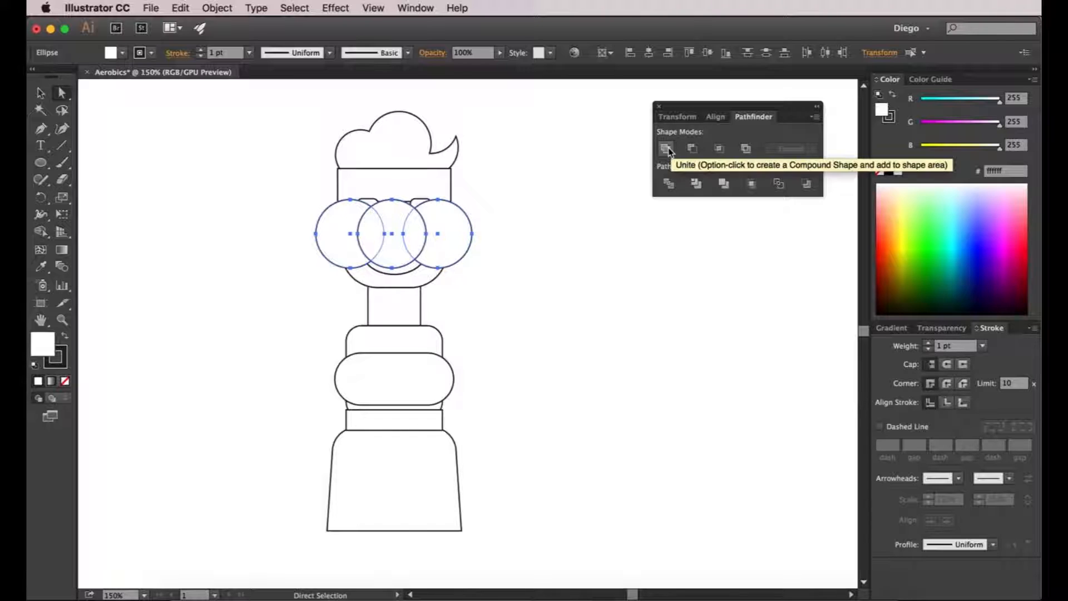
click(667, 149)
click(530, 272)
Send the united cloud shape to the back, behind the face and headband.
click(379, 223)
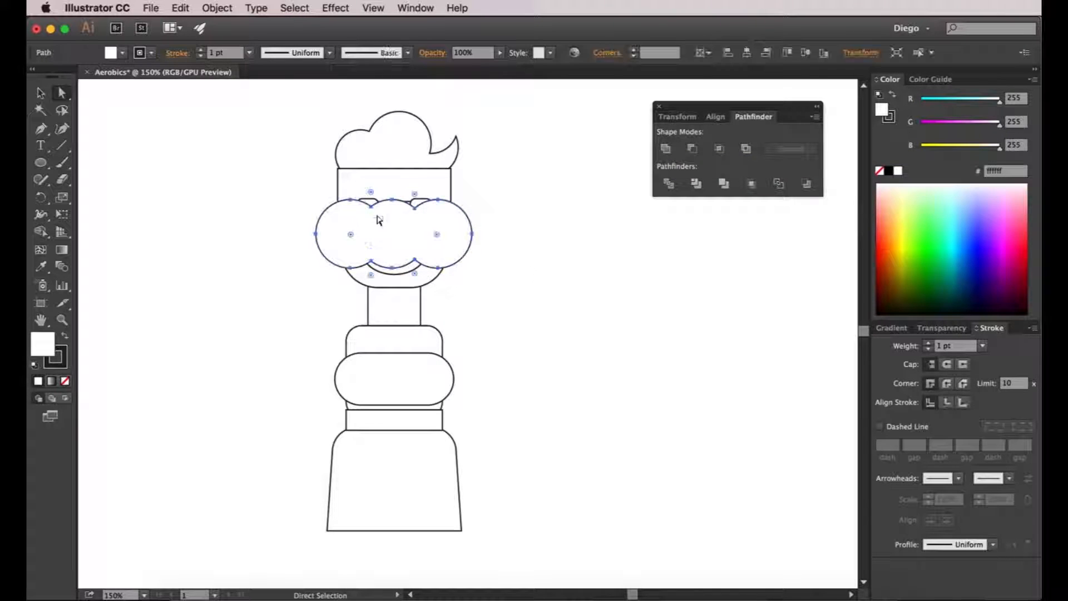
click(214, 9)
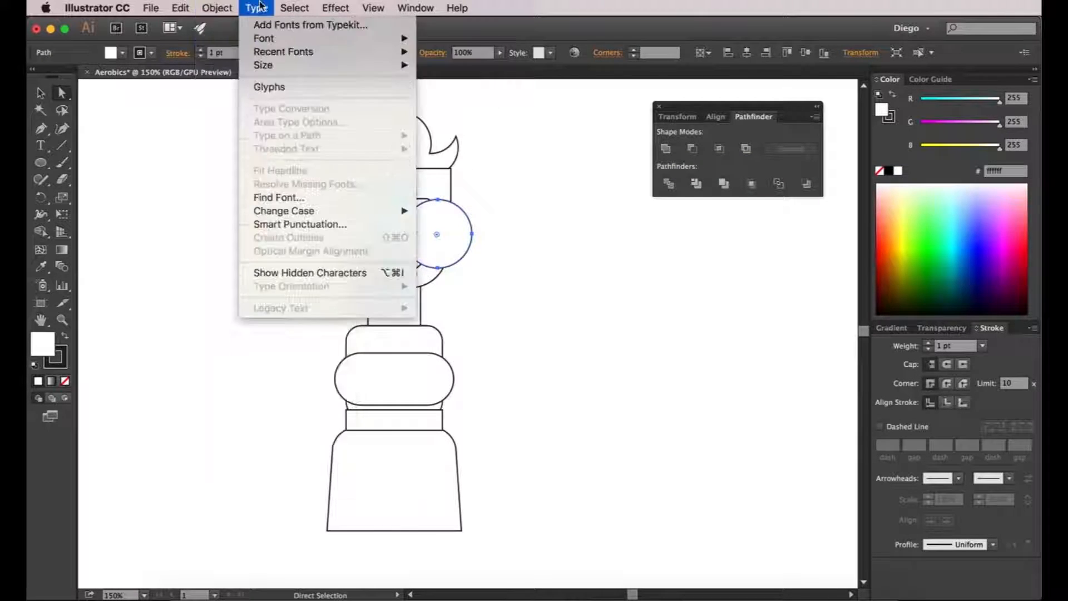
mouse_move(230, 46)
click(396, 78)
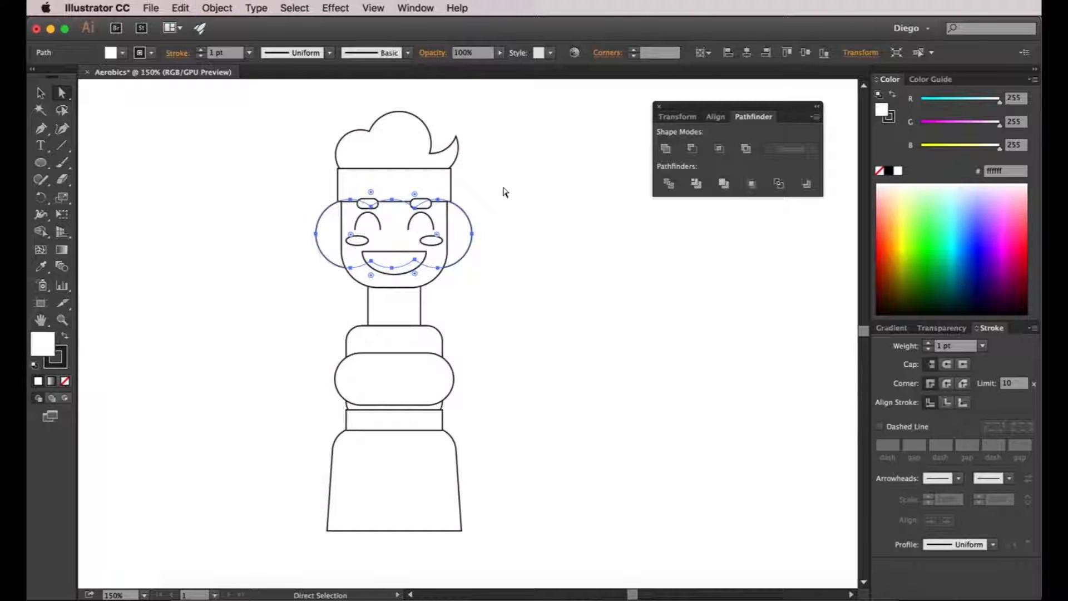
click(540, 240)
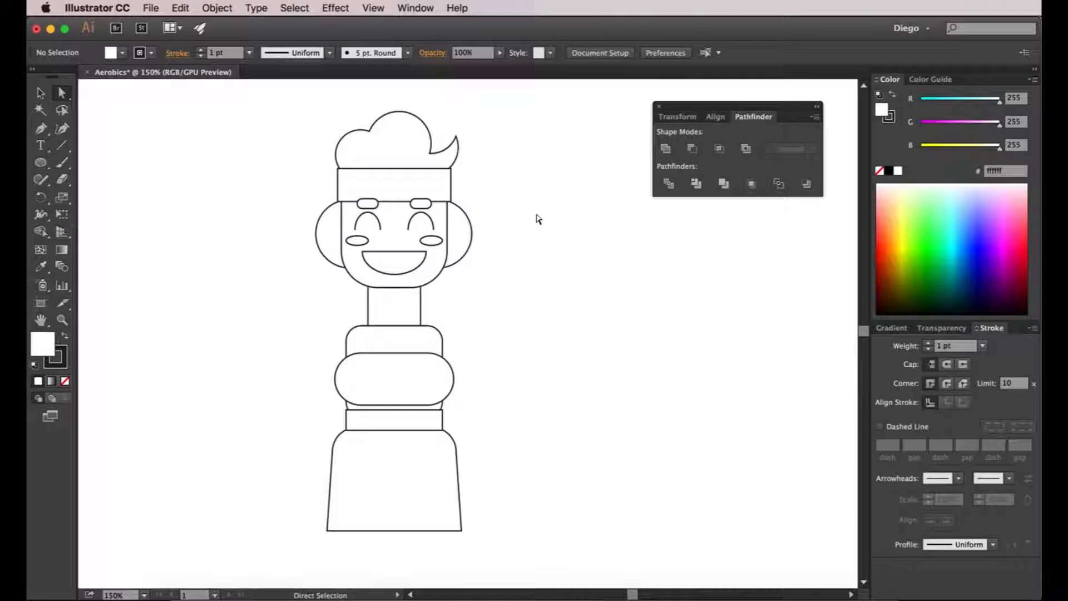
Draw a larger circle beside the chin and neck, and duplicate it into a horizontal row of three overlapping circles.
click(41, 163)
drag(293, 255, 346, 341)
key(a)
drag(336, 296, 417, 296)
Unite the three larger overlapping circles into a second, lower cloud shape.
shift+click(463, 289)
shift+click(315, 288)
click(666, 149)
click(533, 275)
Unite the upper and lower cloud shapes into one hair shape and delete the tiny leftover hole inside it.
click(472, 234)
shift+click(457, 292)
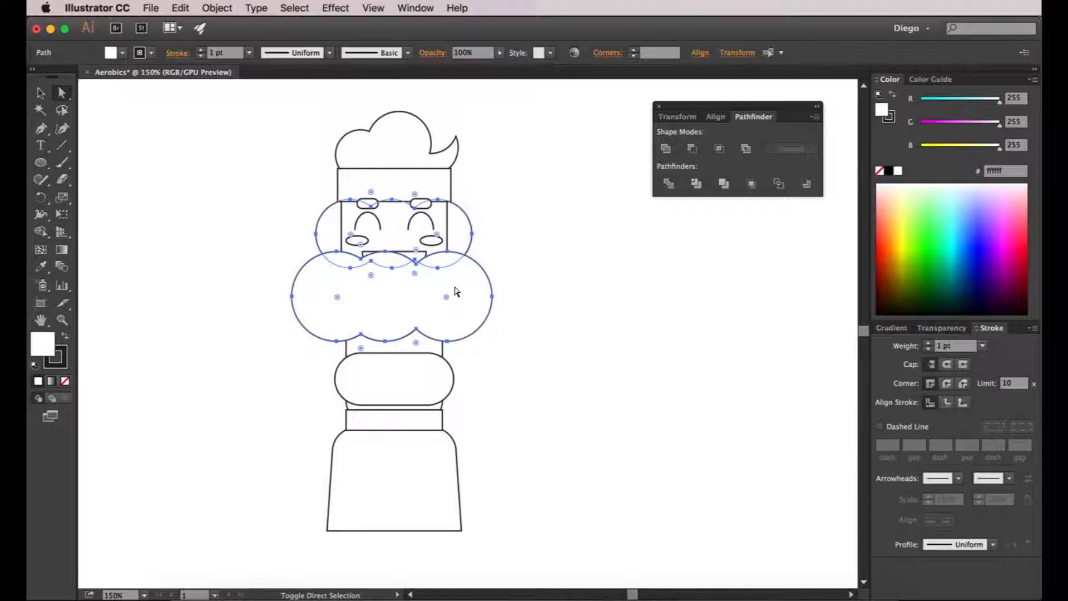
click(665, 149)
click(568, 255)
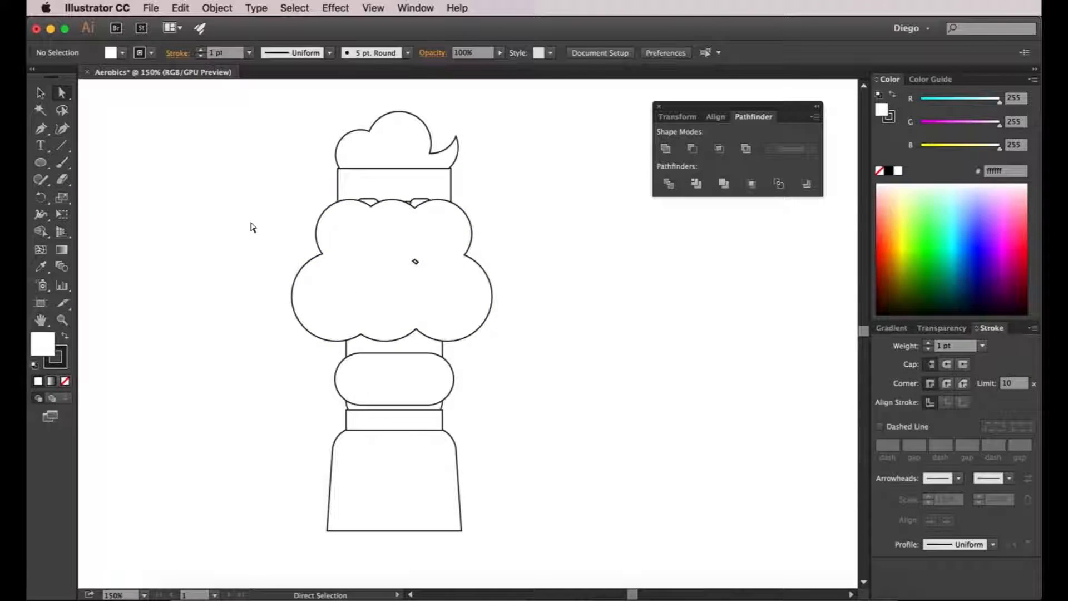
click(414, 262)
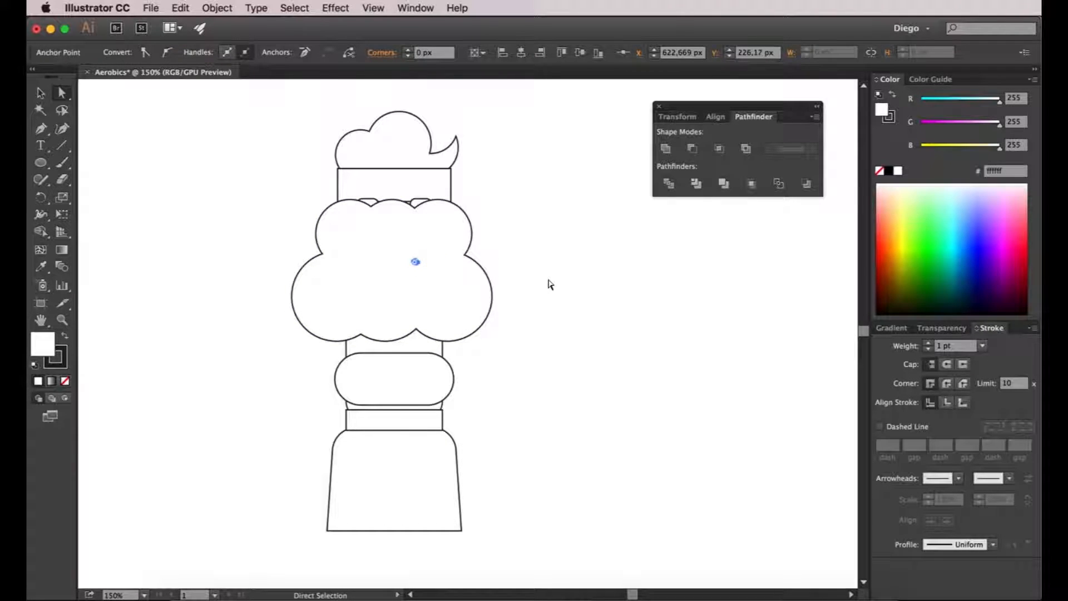
key(Delete)
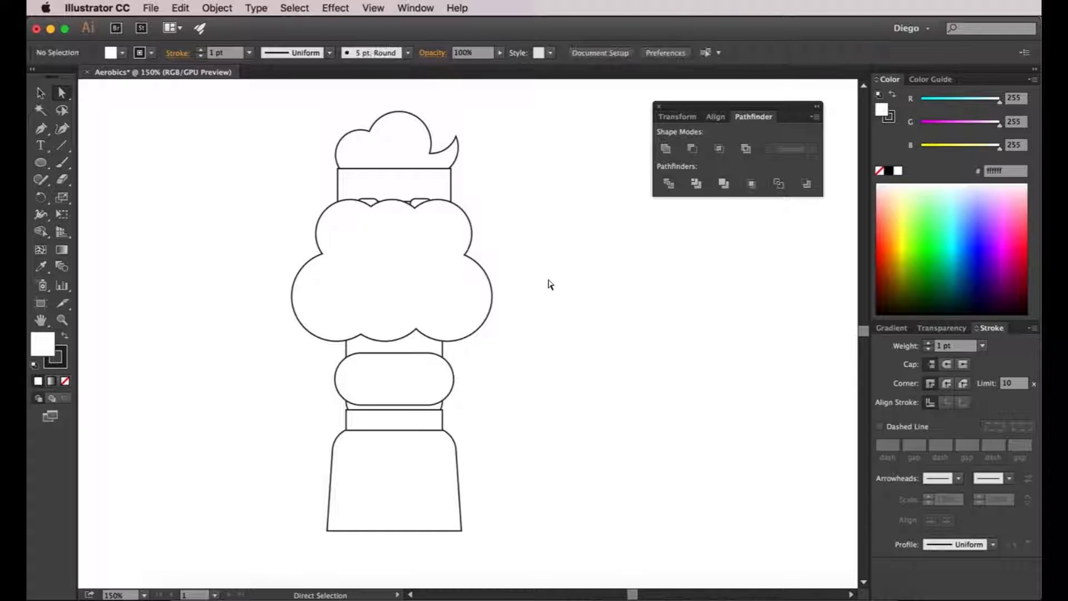
Send the combined hair shape to the back, behind the face, neck and torso.
click(386, 302)
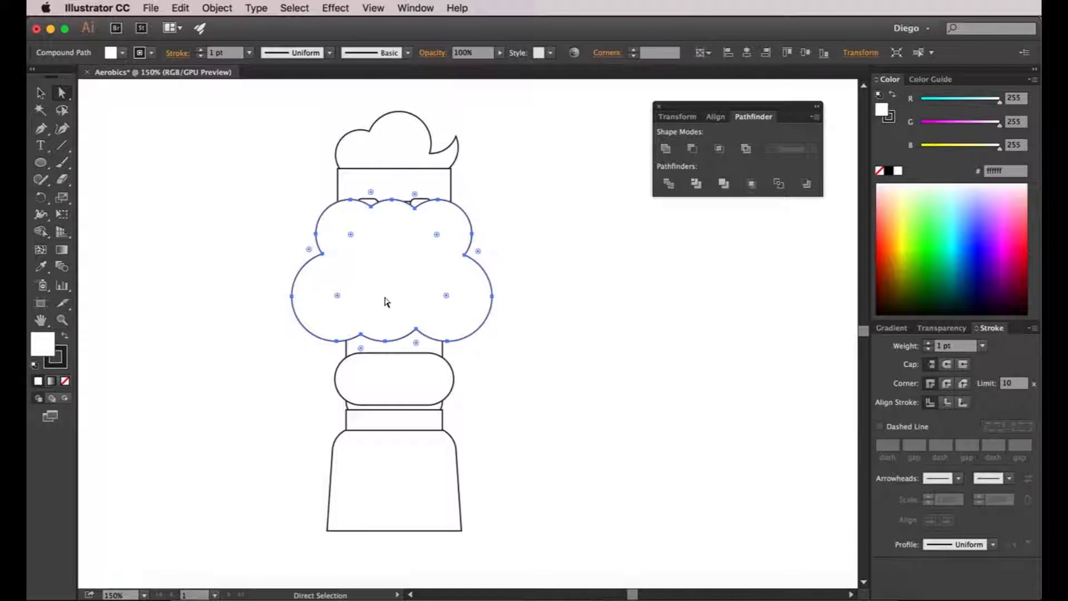
click(223, 8)
mouse_move(227, 38)
click(497, 79)
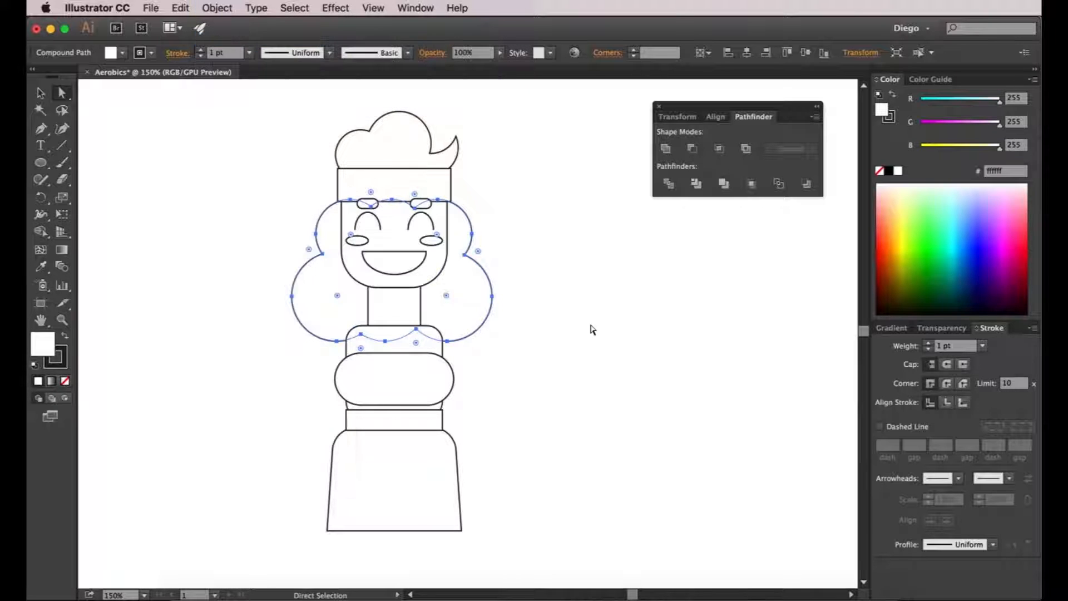
click(593, 330)
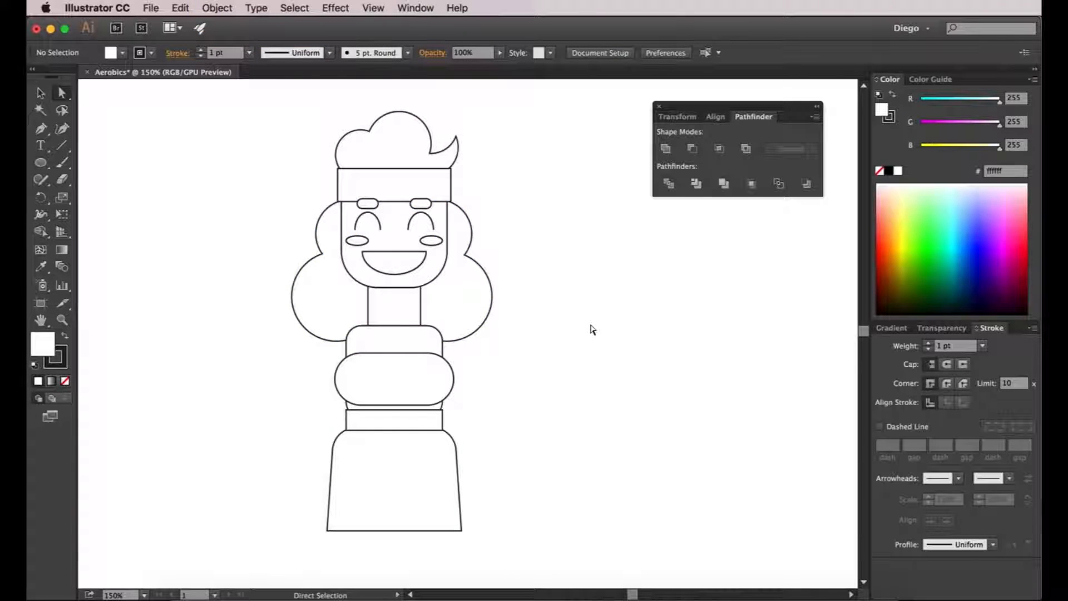
click(471, 294)
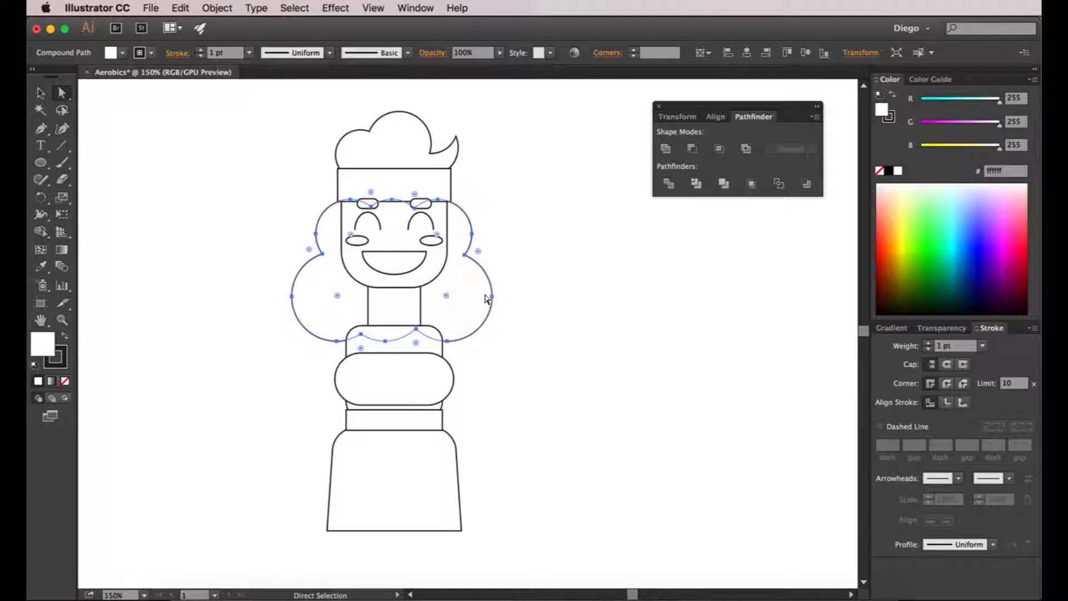
click(592, 317)
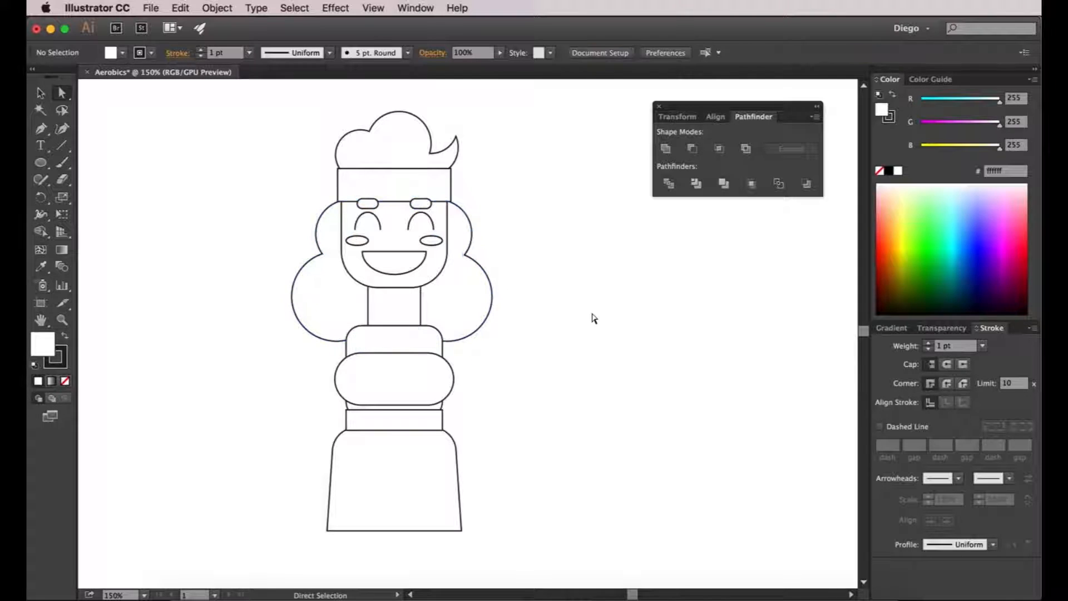
Draw a vertical line about 306 px long from inside the skirt's left half downwards as the left leg.
scroll(573, 314, down, 2)
scroll(596, 315, down, 3)
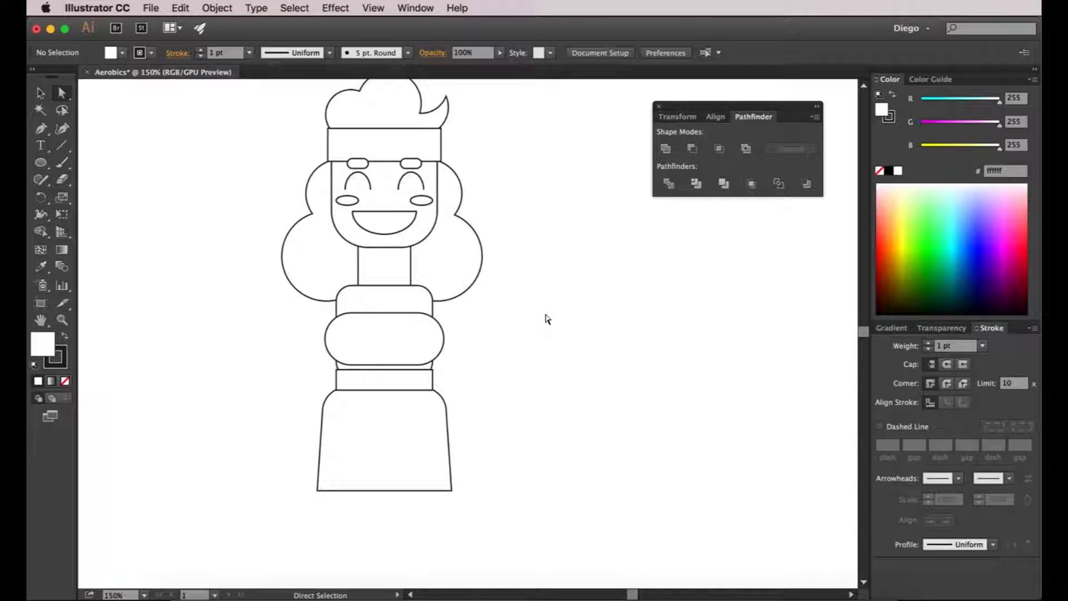
key(super+minus)
drag(544, 315, 496, 286)
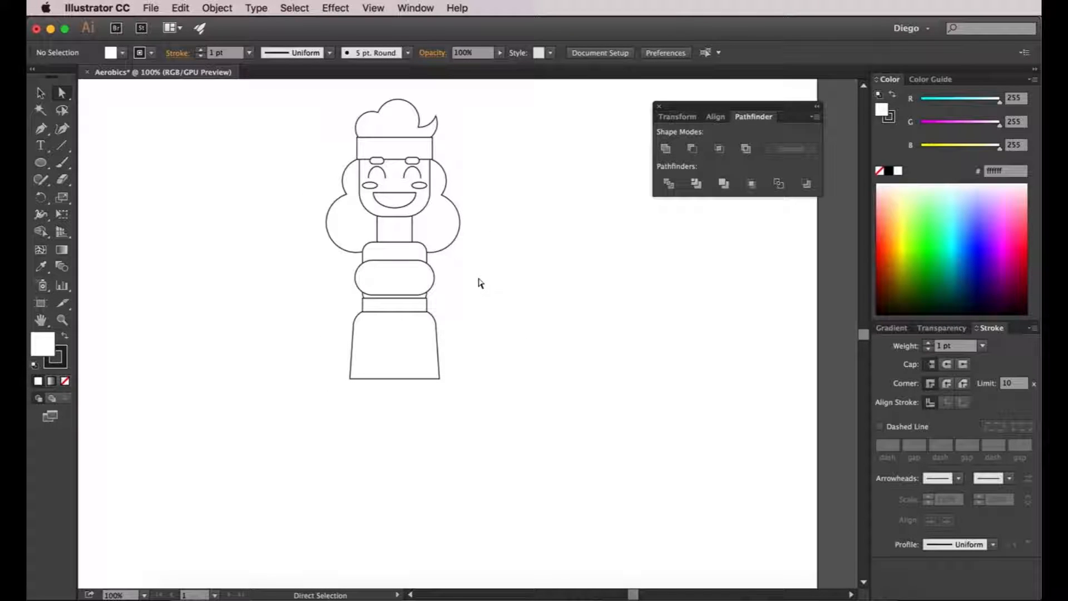
click(60, 147)
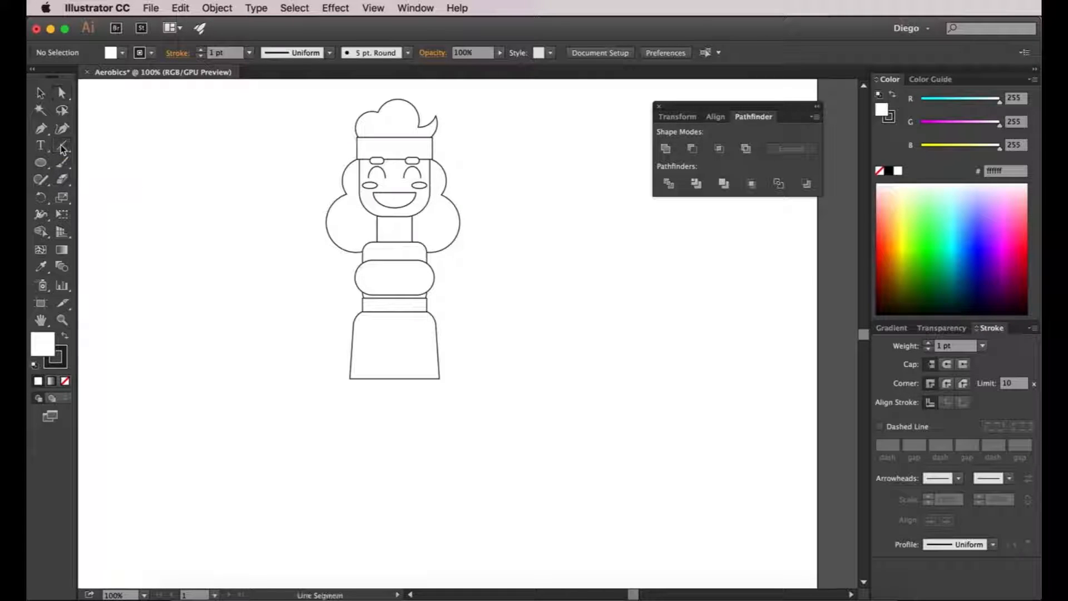
drag(399, 137, 378, 383)
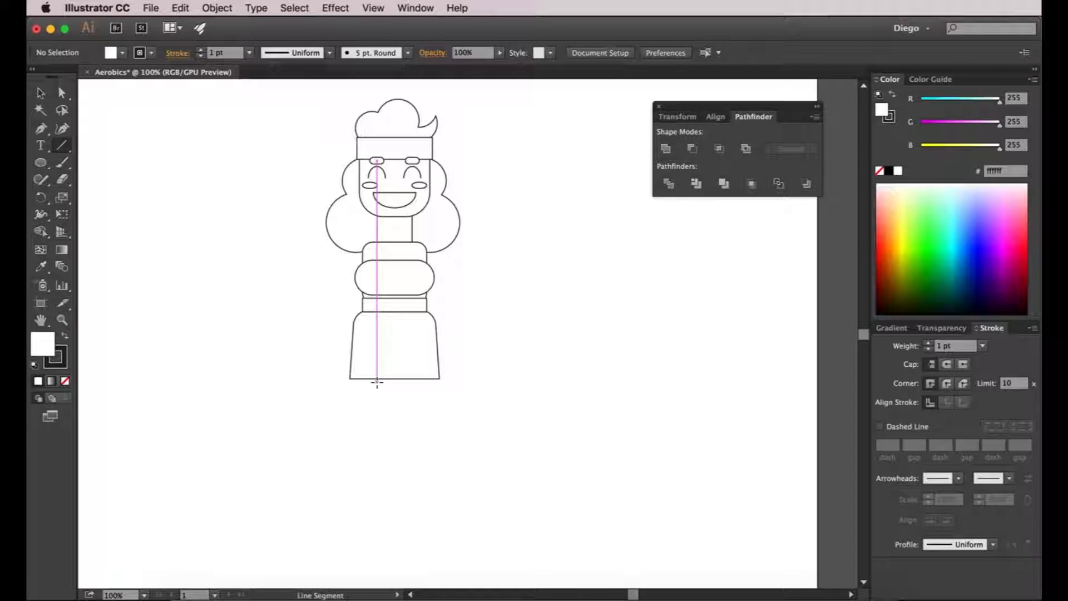
drag(378, 383, 378, 327)
key(space)
drag(380, 343, 388, 312)
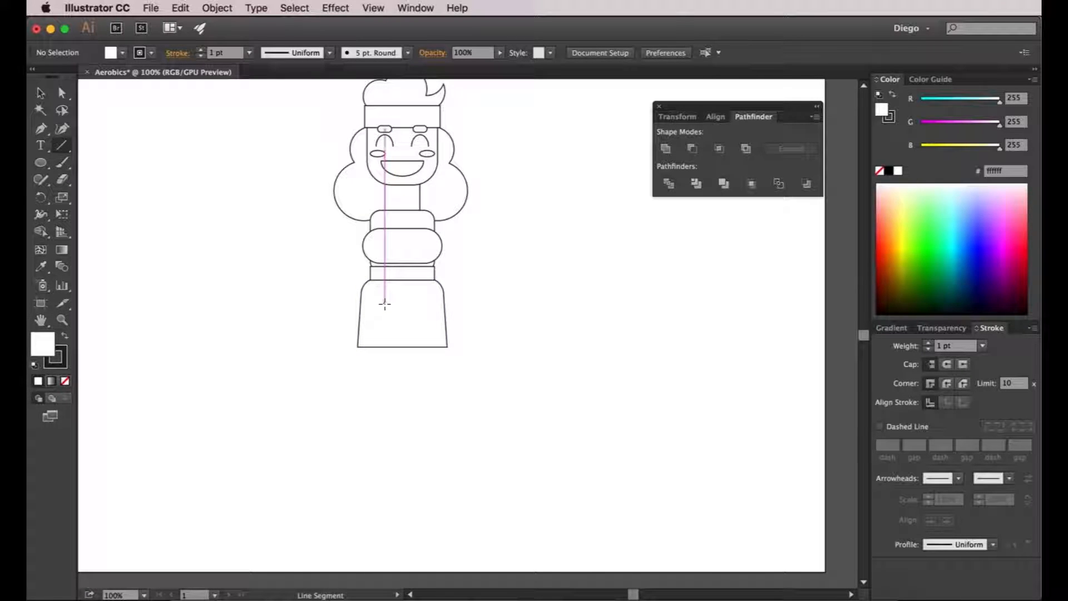
drag(384, 301, 383, 515)
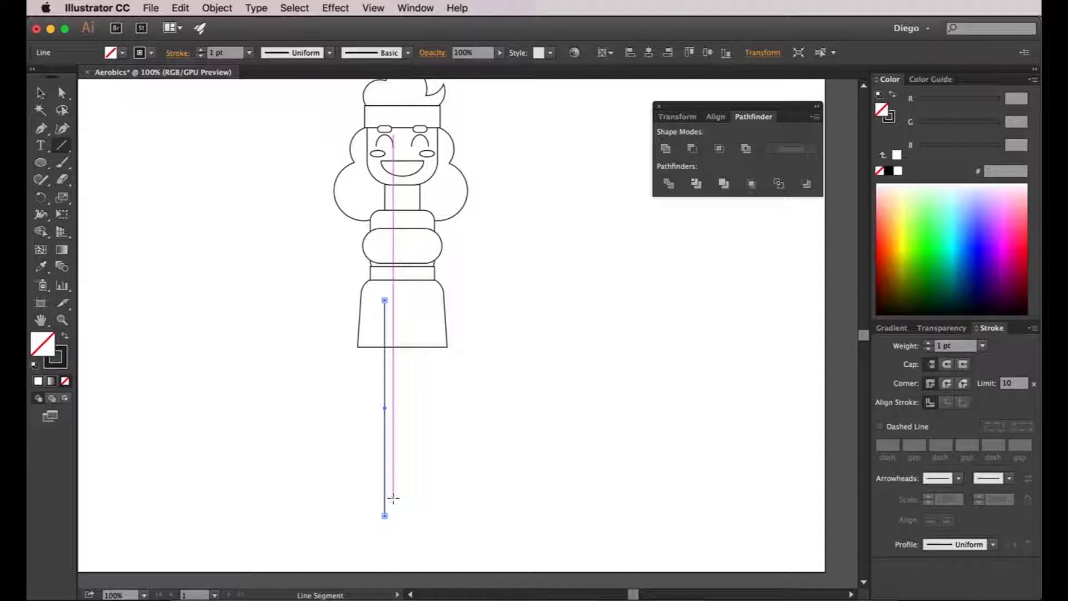
Give the leg line a 30 pt stroke with round caps.
mouse_move(986, 332)
mouse_down()
mouse_move(686, 217)
mouse_move(670, 223)
mouse_up()
click(713, 234)
click(713, 234)
click(713, 235)
click(713, 234)
click(713, 234)
click(712, 235)
click(713, 234)
click(713, 233)
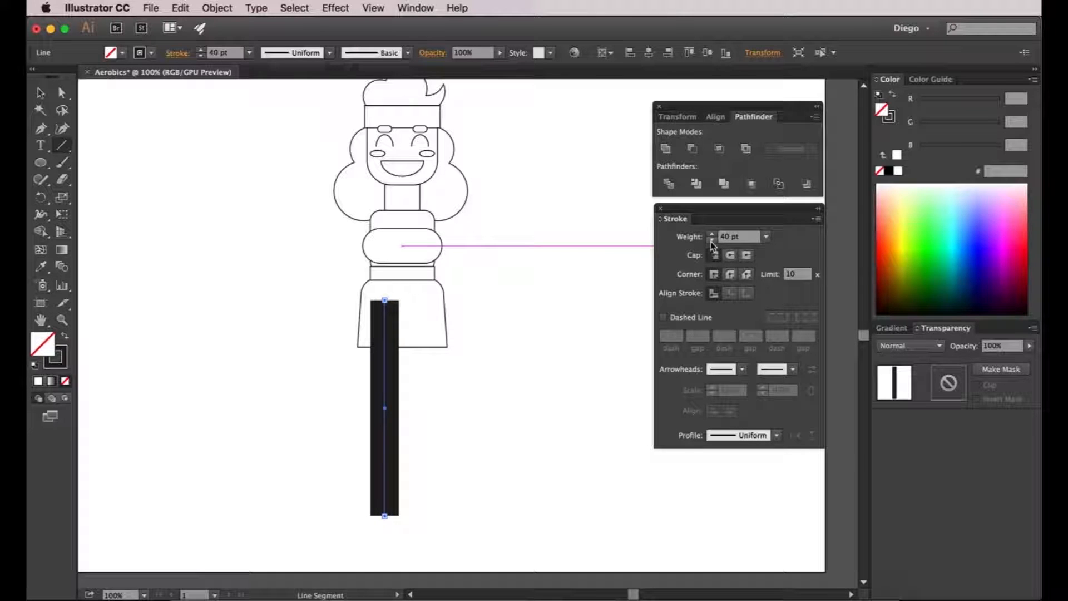
click(713, 241)
click(712, 240)
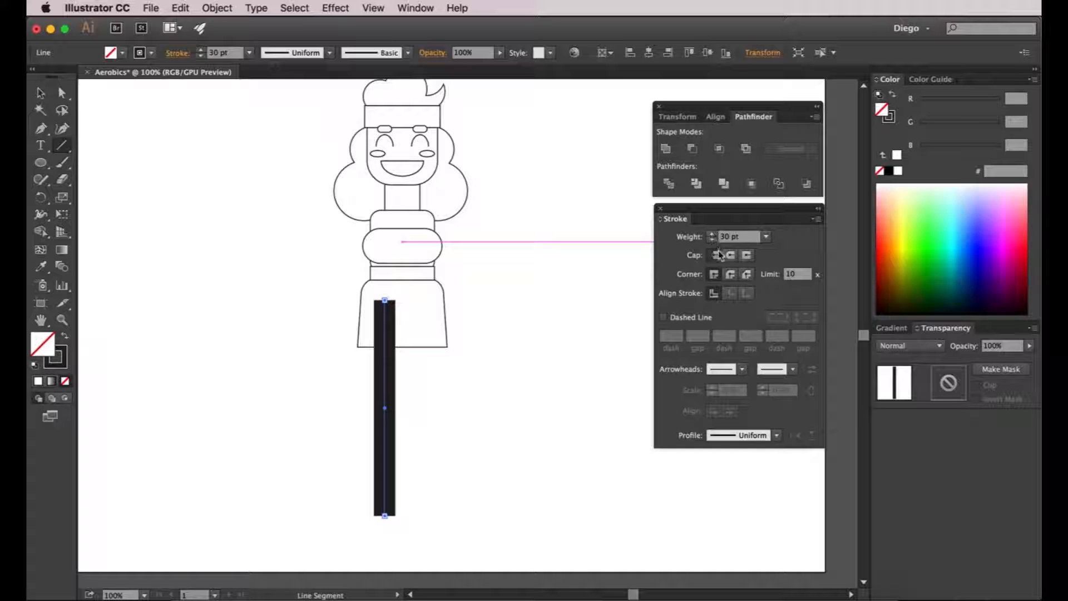
click(729, 255)
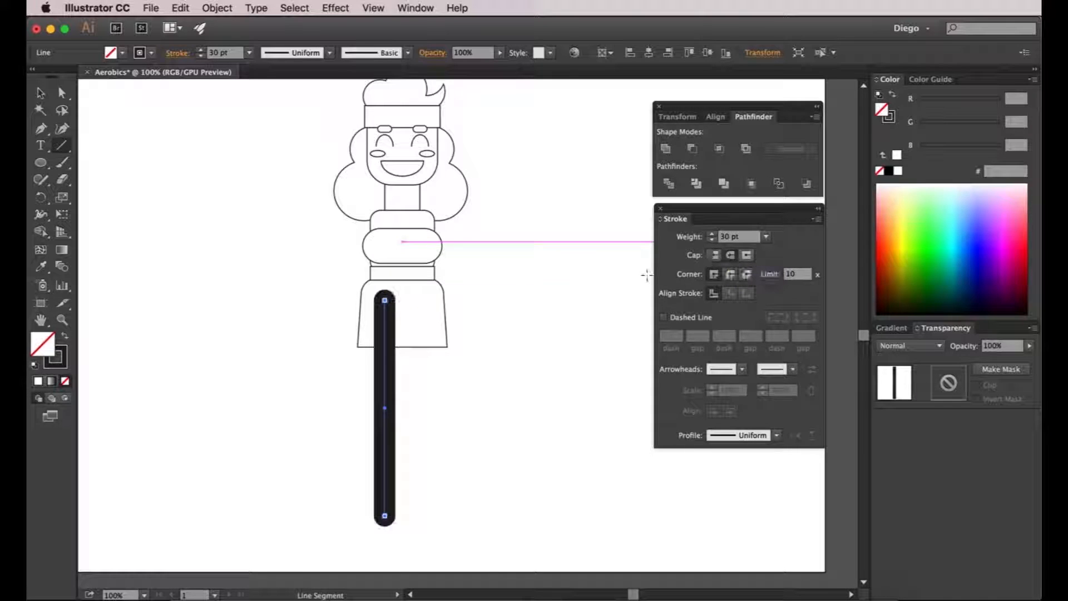
click(61, 92)
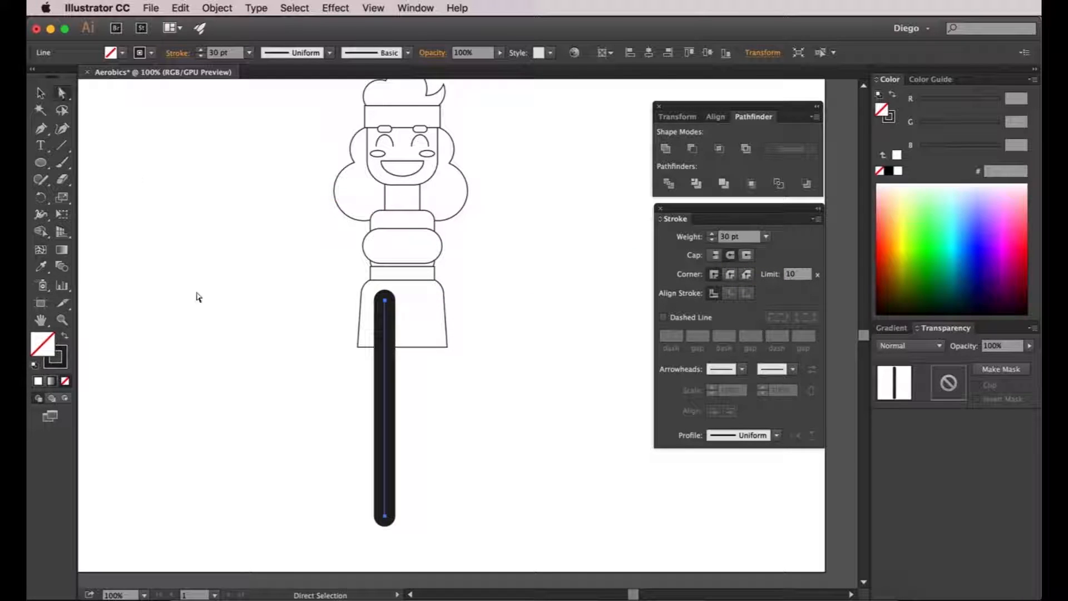
click(199, 301)
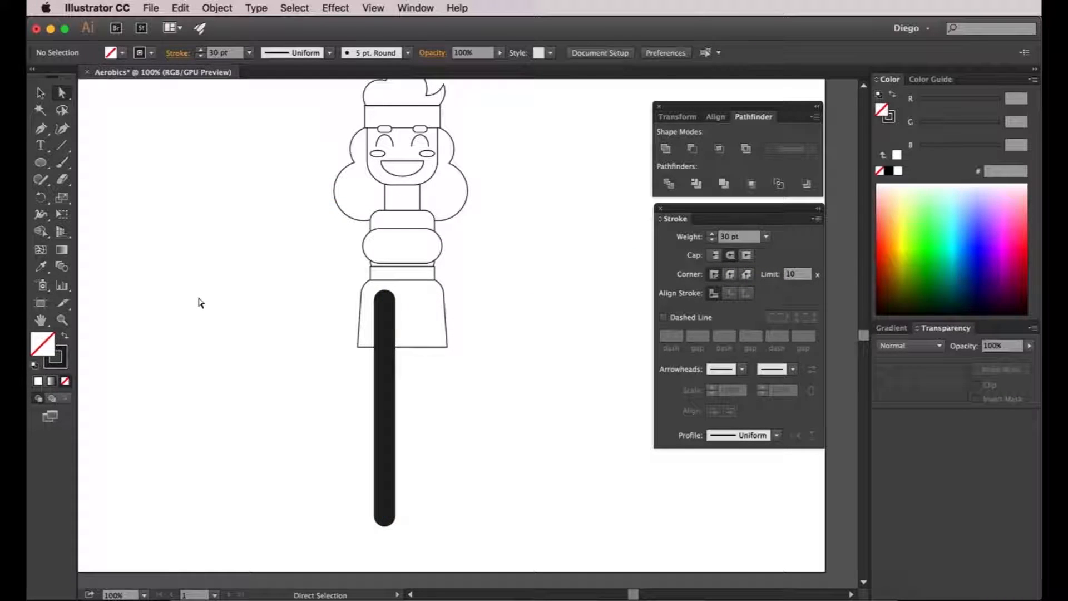
Thicken the leg line's stroke to 40 pt.
click(388, 415)
click(713, 234)
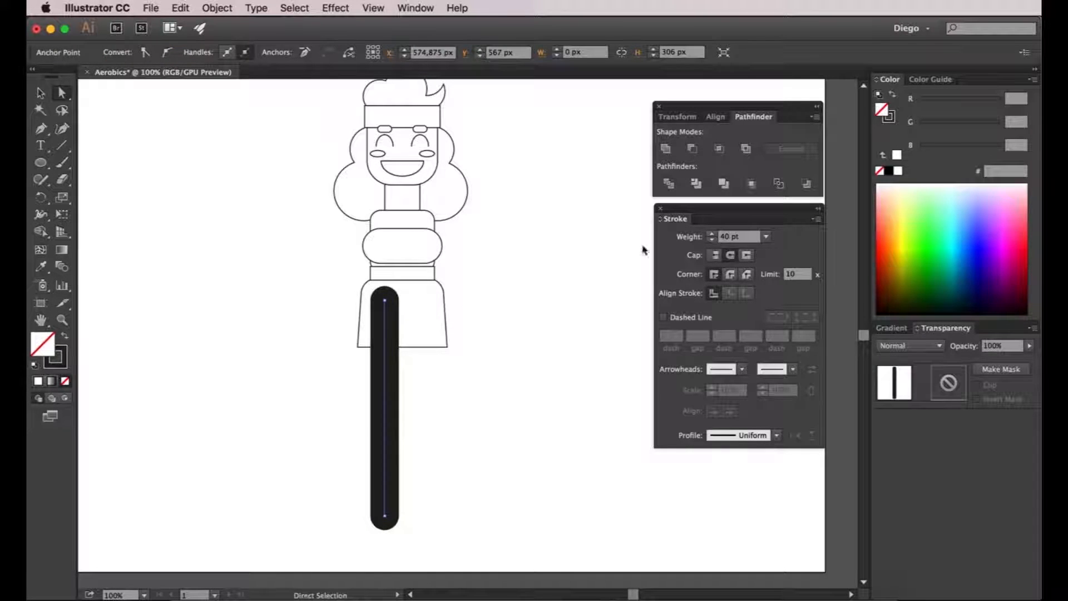
click(533, 290)
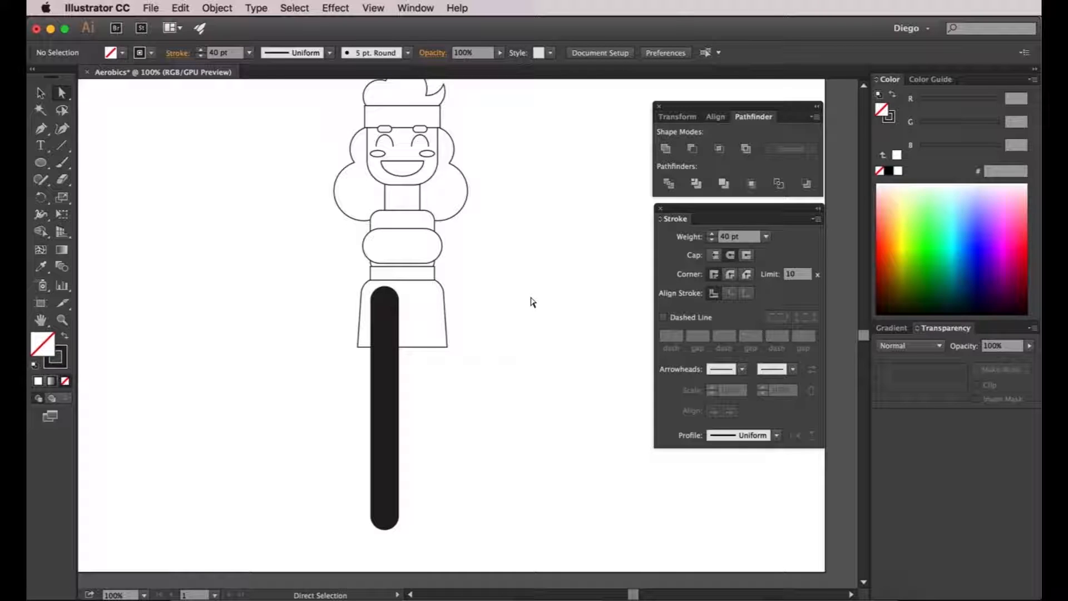
Send the thick leg line to the back, behind the skirt.
click(382, 368)
click(216, 8)
mouse_move(238, 40)
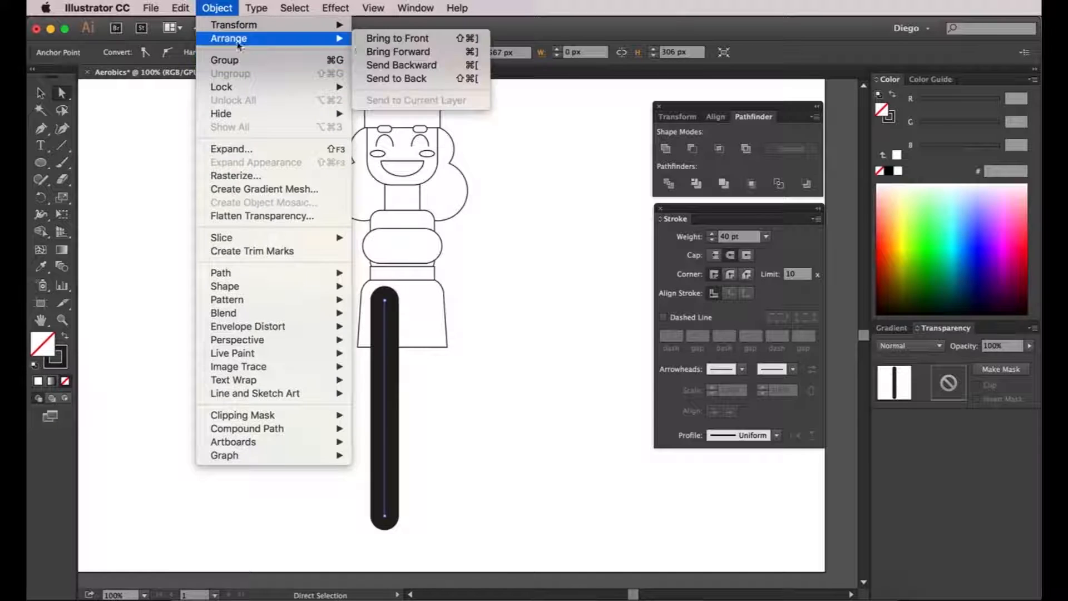
click(407, 81)
click(522, 358)
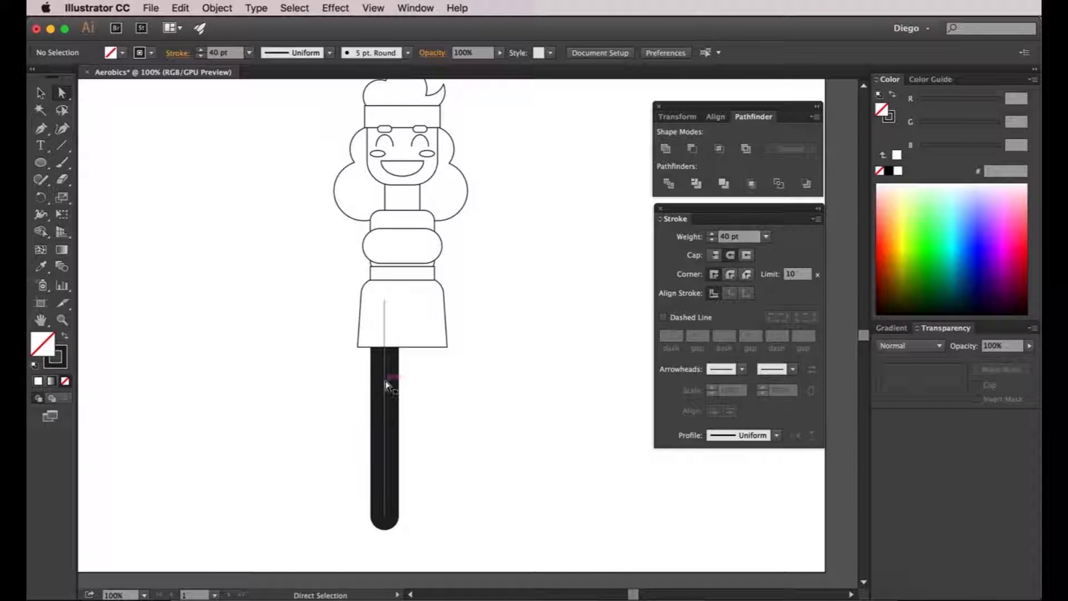
Duplicate the leg horizontally as the right leg and send the copy to the back, behind the skirt.
drag(389, 385, 425, 385)
key(v)
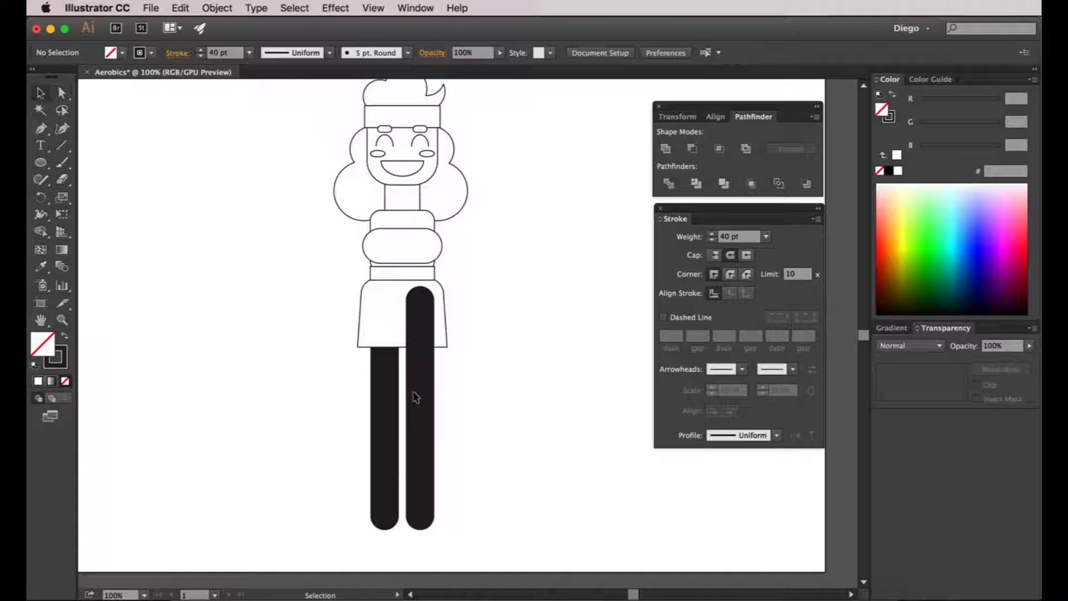
click(419, 390)
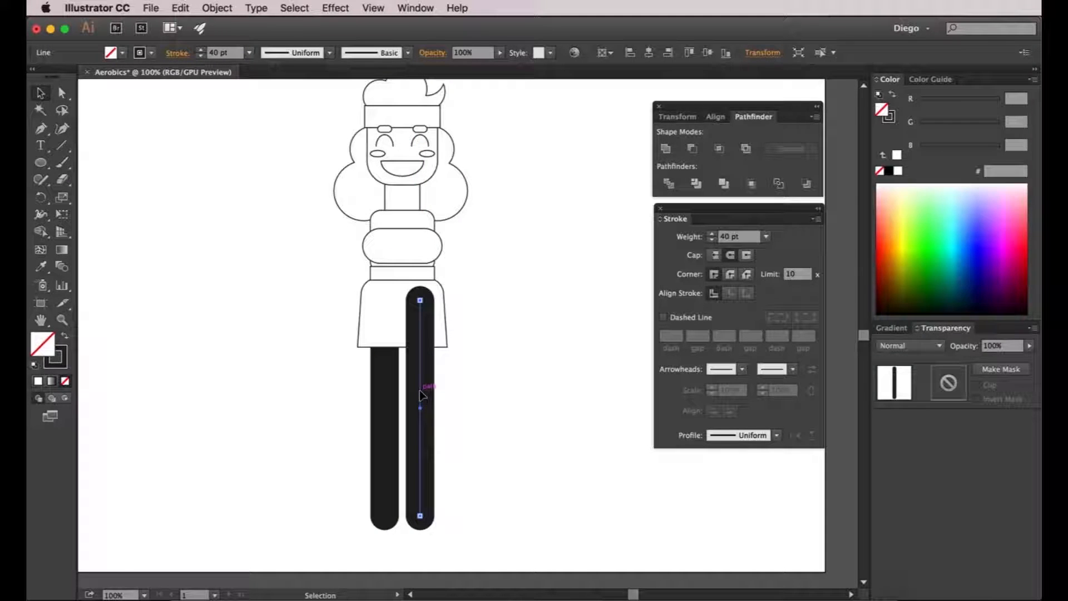
click(210, 8)
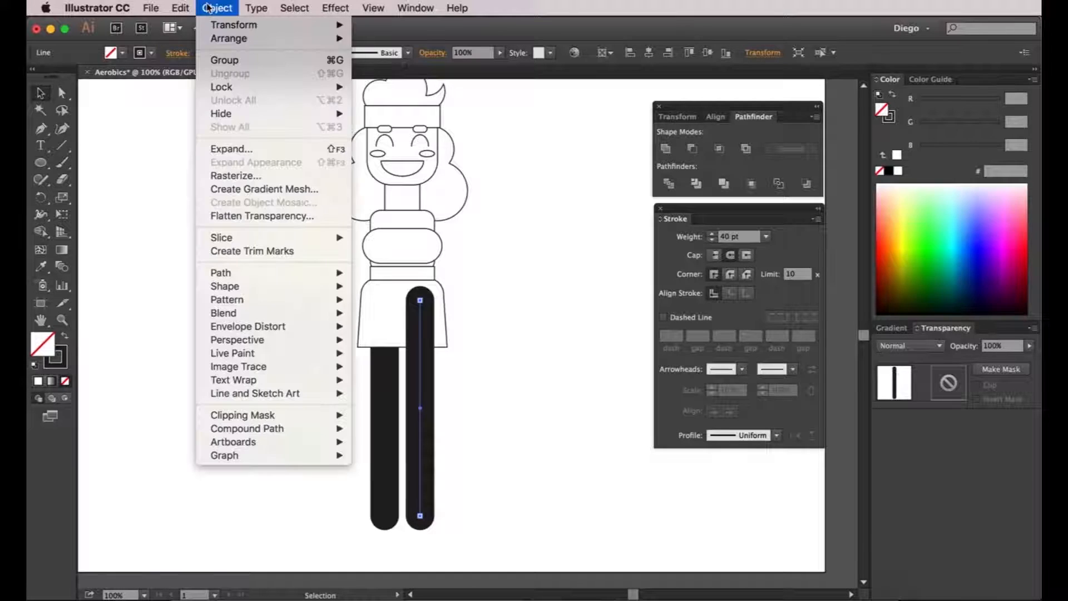
mouse_move(228, 38)
click(417, 76)
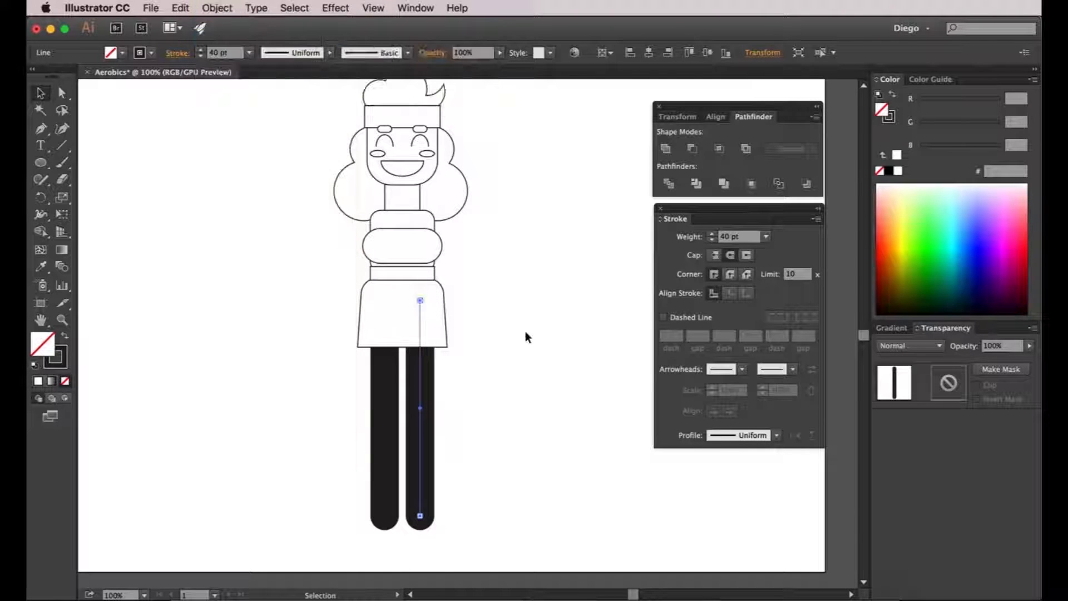
click(526, 332)
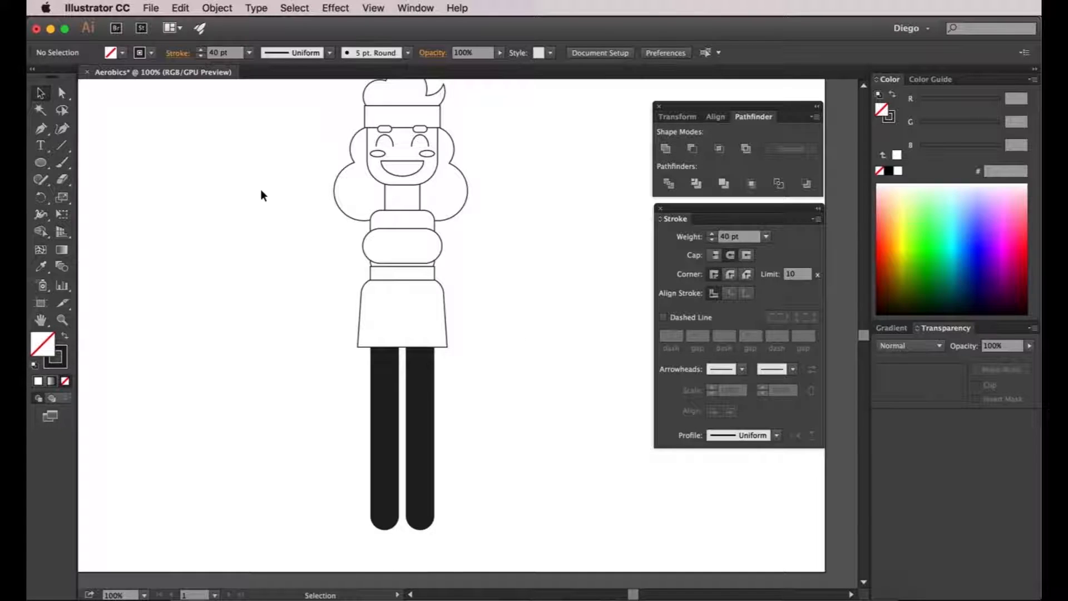
Draw a diagonal 40 pt line from the torso's left shoulder outwards and down to hip level as an arm.
click(61, 149)
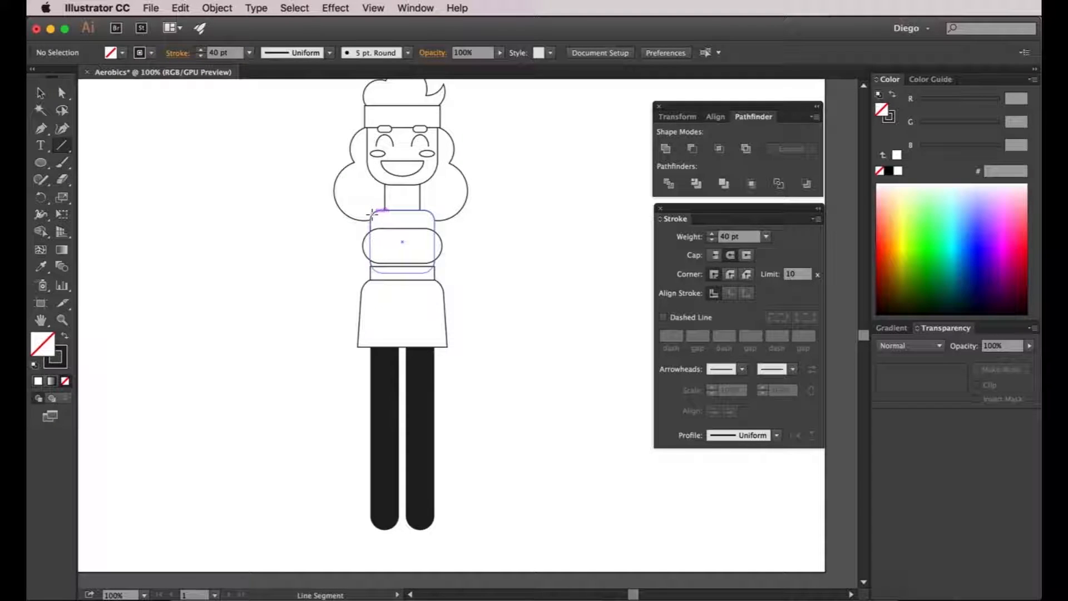
mouse_move(372, 215)
mouse_down()
mouse_move(315, 258)
mouse_move(294, 335)
mouse_up()
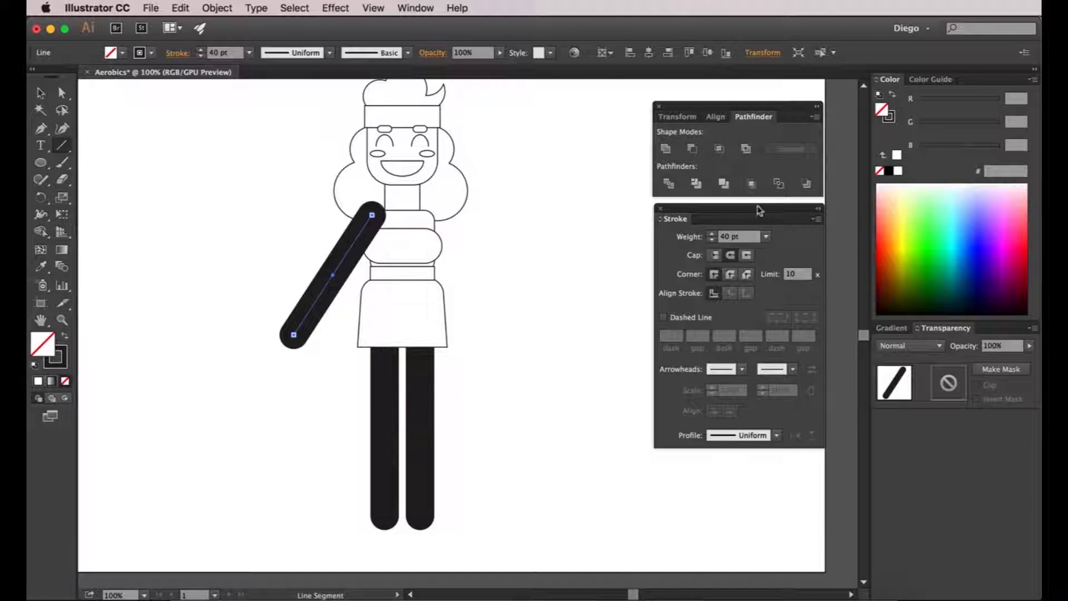
Reduce the arm line's stroke weight to 25 pt.
click(712, 239)
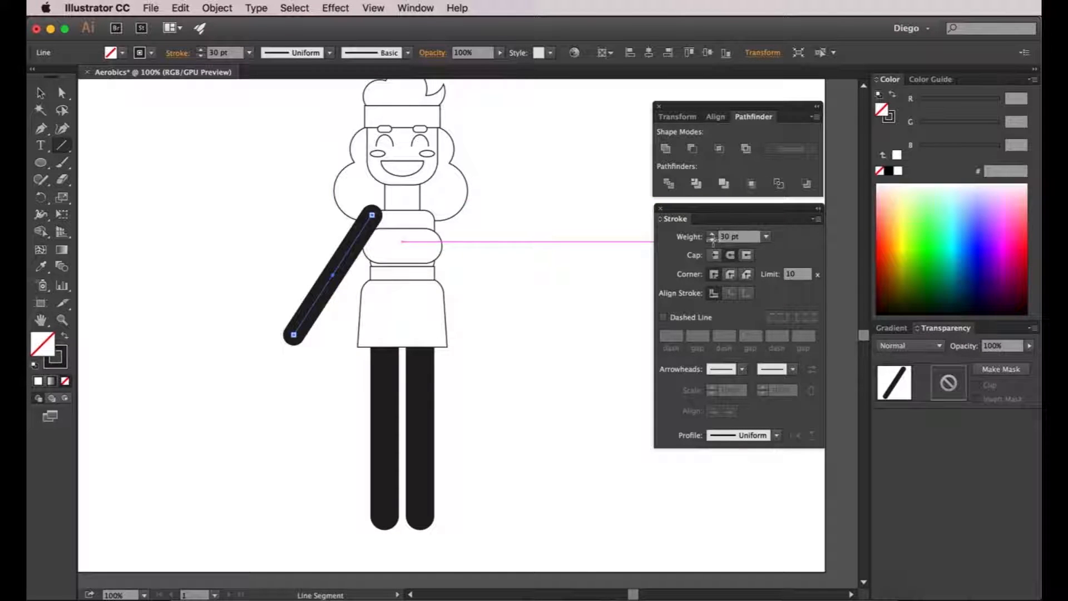
click(711, 241)
click(712, 240)
key(a)
click(526, 251)
key(v)
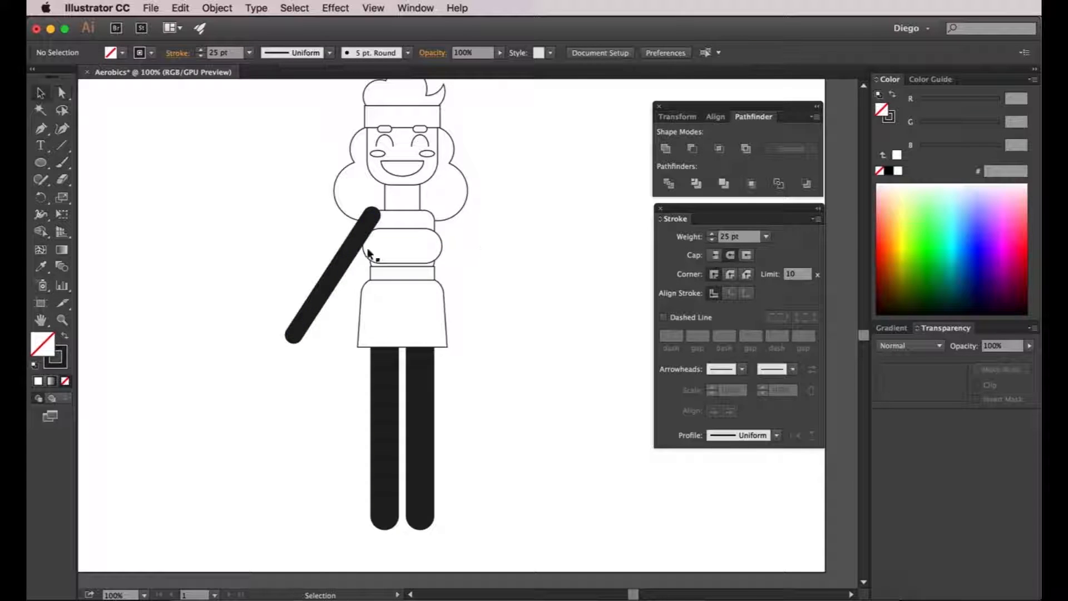
click(357, 242)
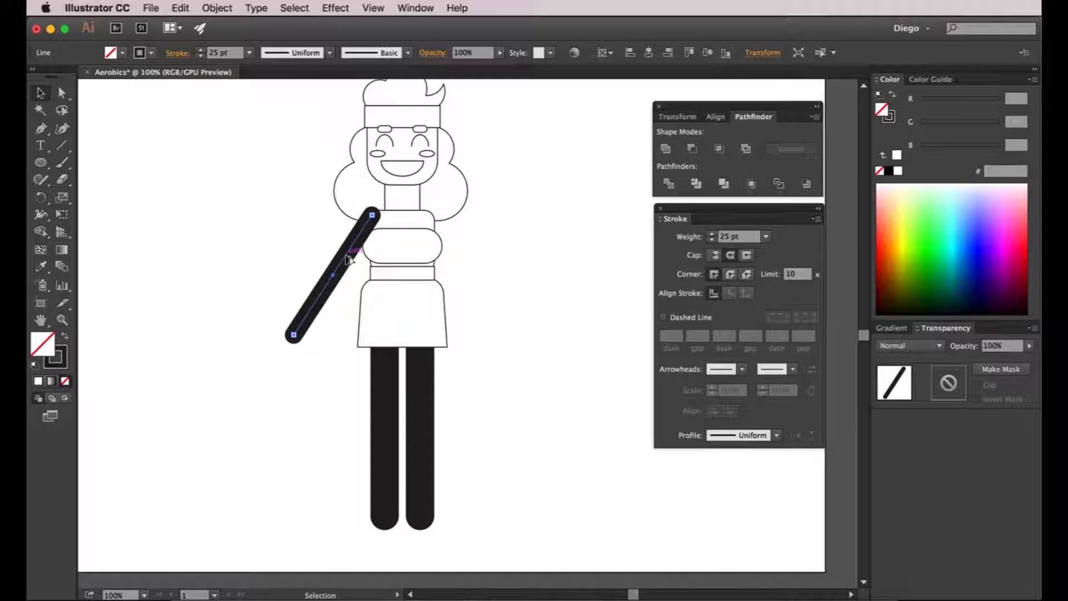
click(270, 234)
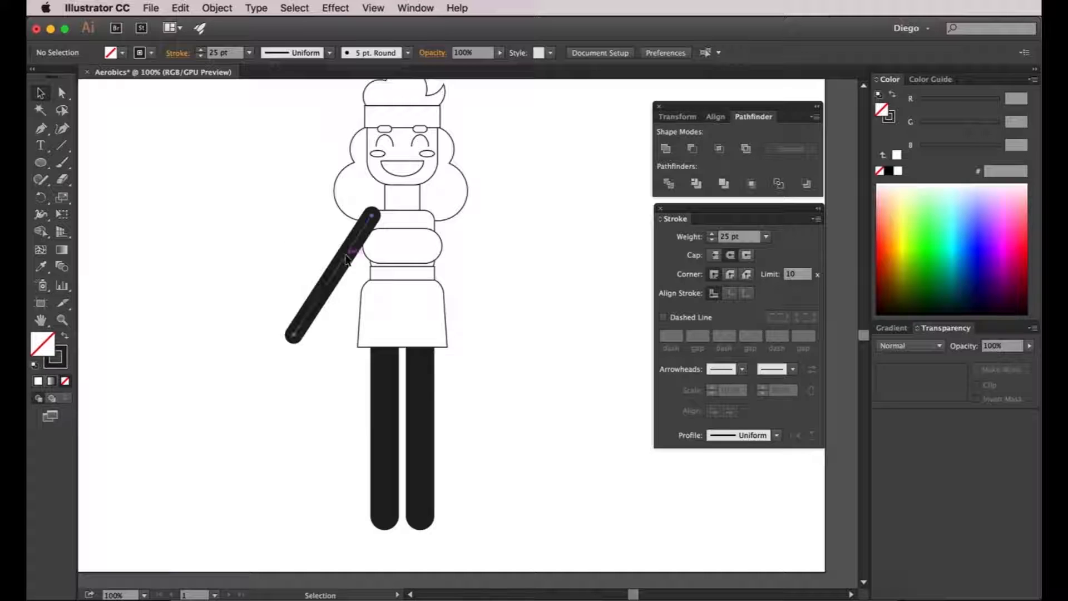
Duplicate the arm horizontally to the opposite side of the torso and reflect the copy across the vertical axis.
drag(346, 258, 485, 269)
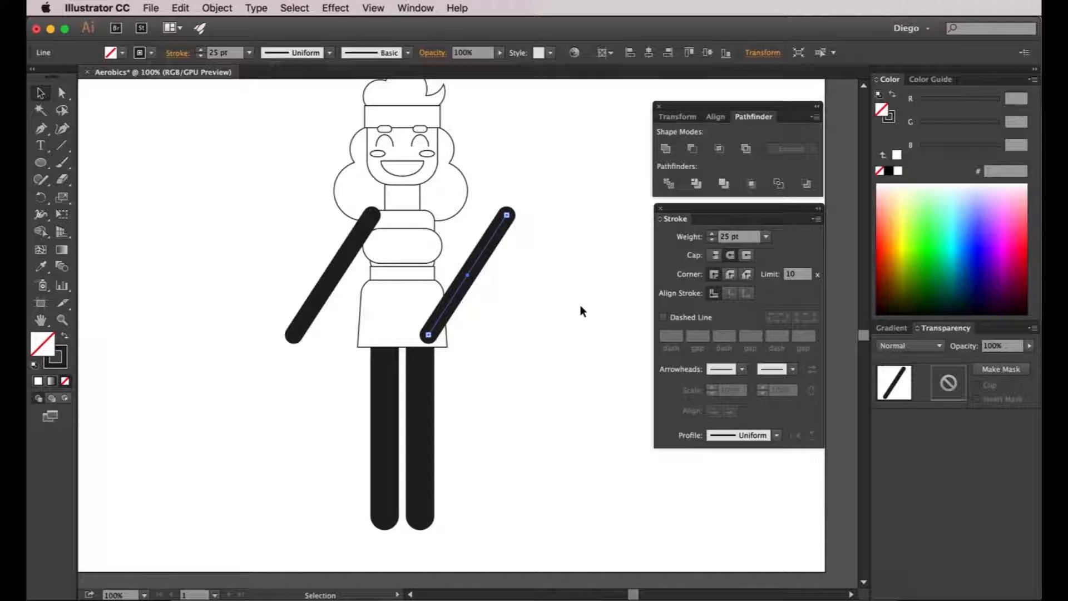
right_click(483, 255)
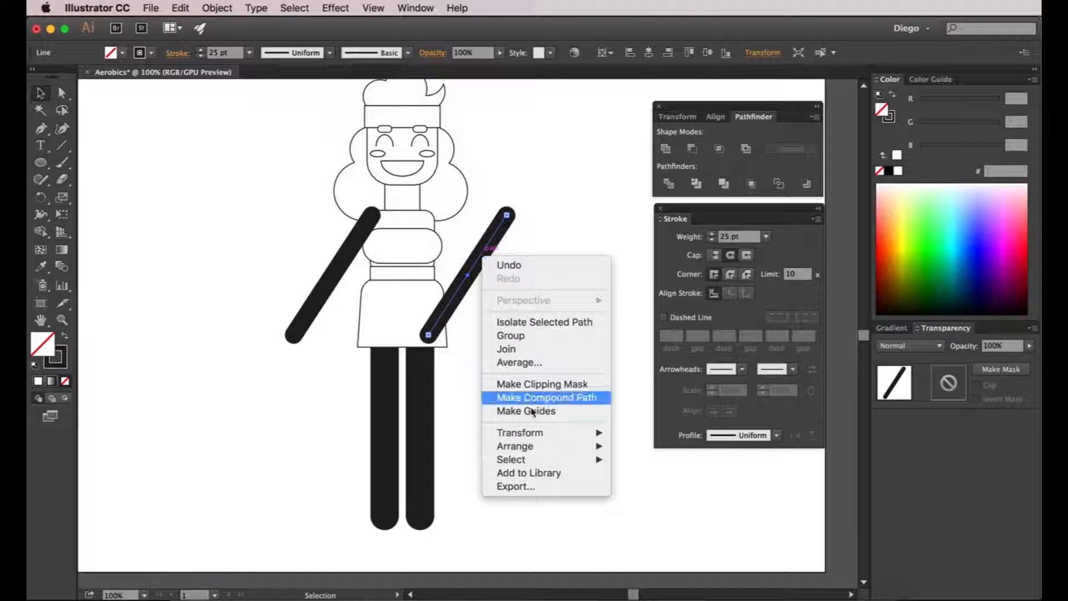
mouse_move(526, 432)
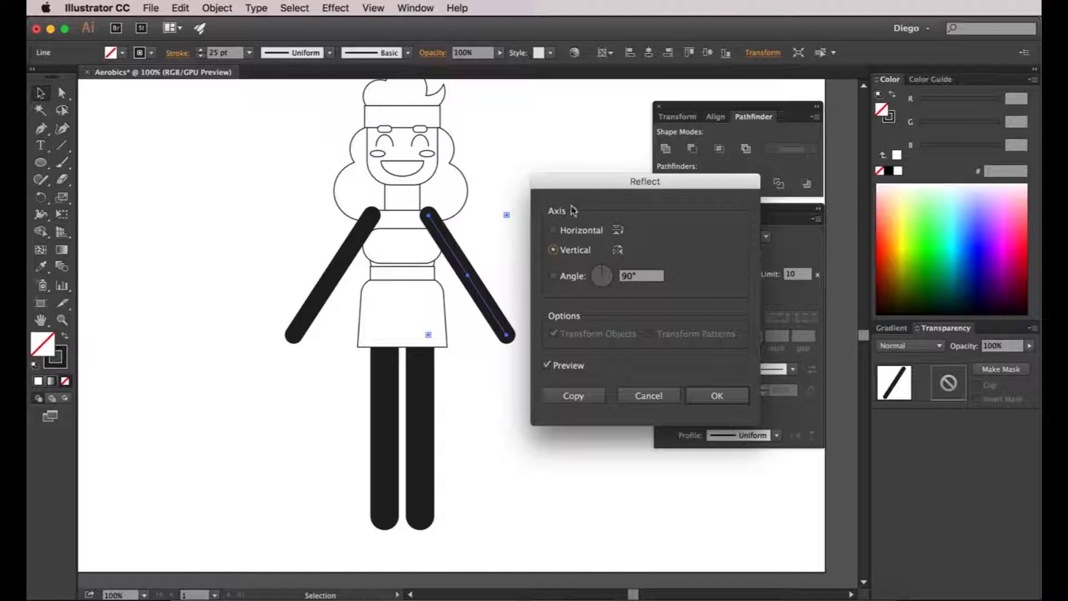
click(597, 345)
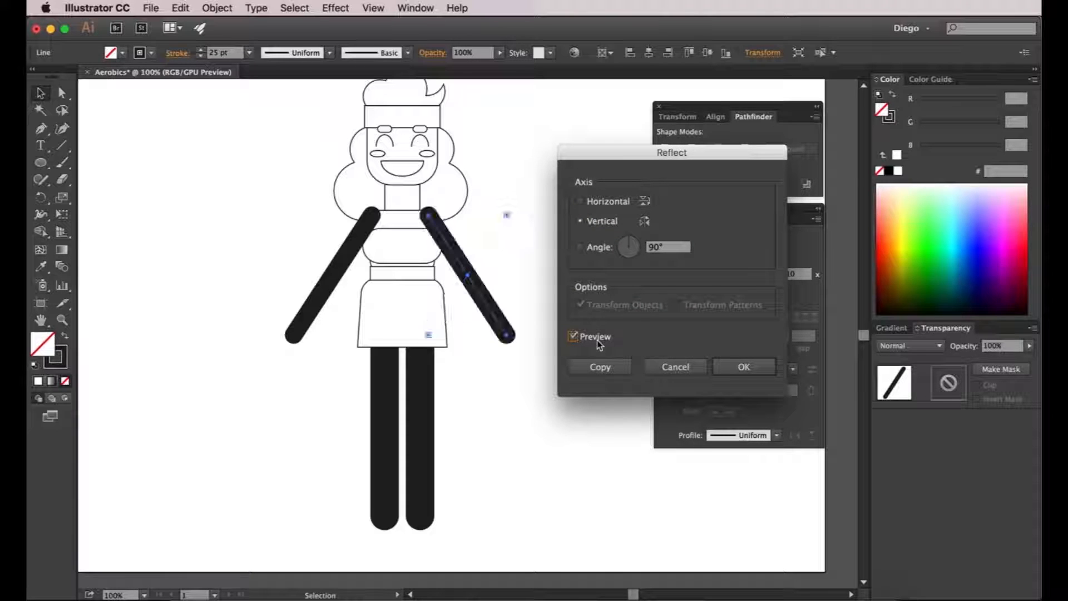
click(604, 220)
click(750, 367)
click(508, 241)
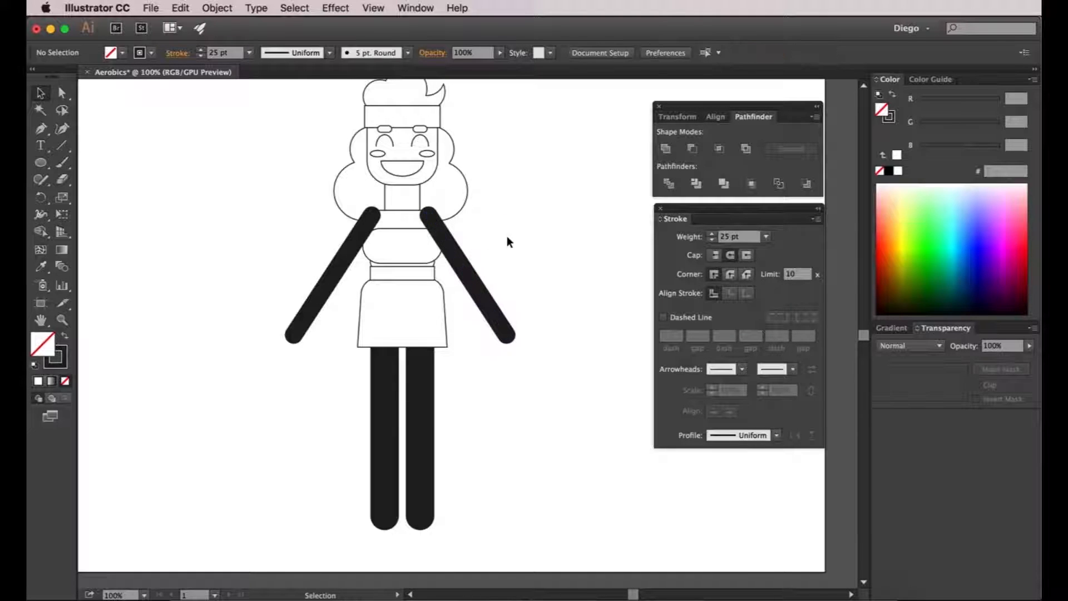
Shift both arms together slightly to the right so they sit evenly on either side of the torso.
click(449, 242)
shift+click(366, 230)
key(Right)
key(Right)
key(Right)
key(Right)
key(Right)
key(Right)
key(Right)
key(Right)
key(Right)
key(Left)
key(Left)
key(Left)
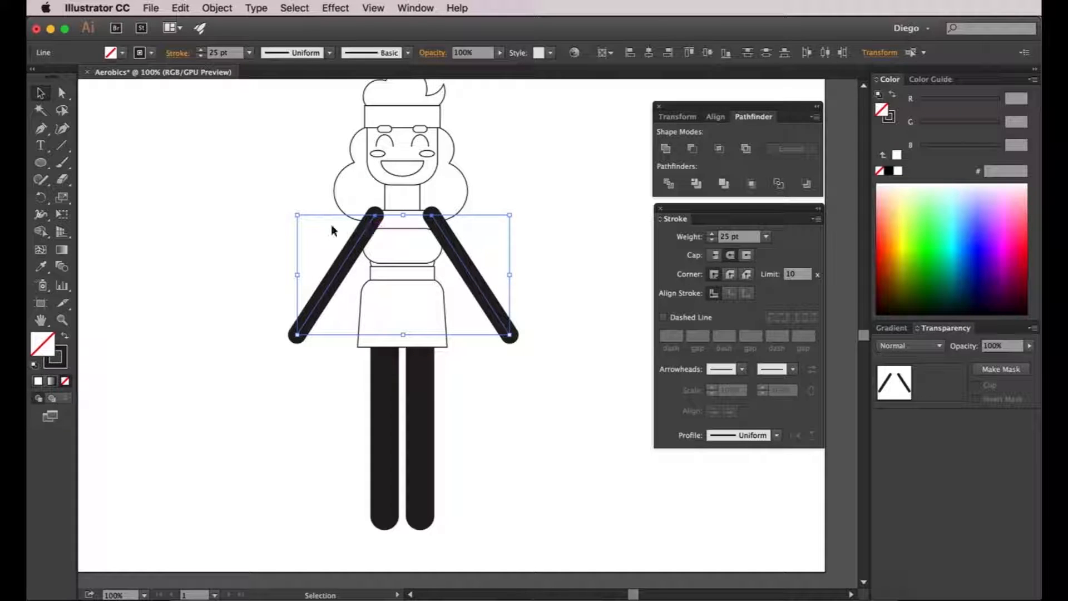
Send both arms to the back of the stacking order.
click(217, 8)
mouse_move(234, 38)
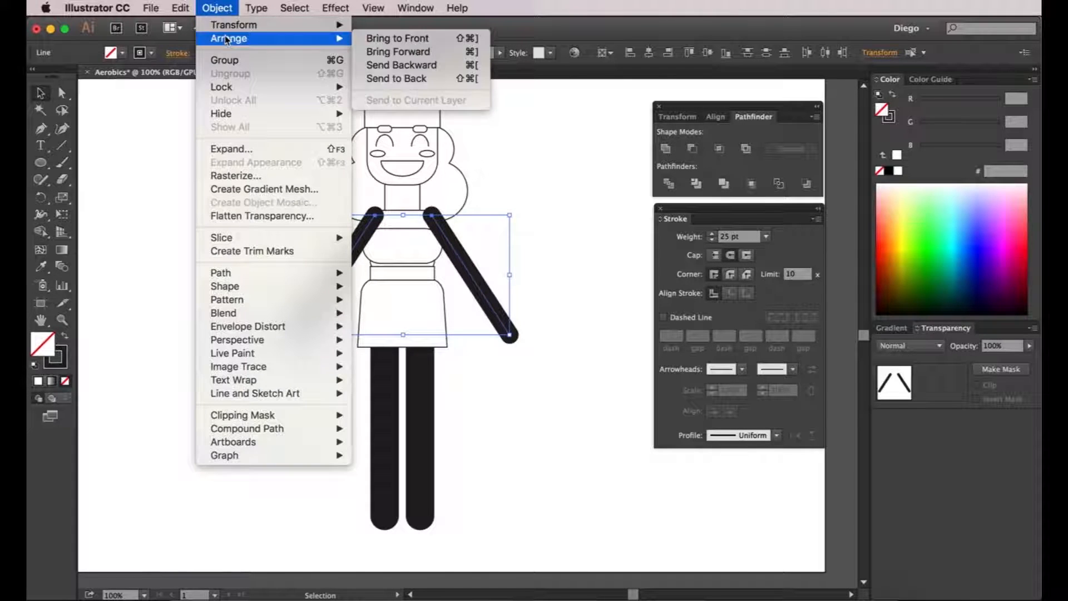
click(423, 77)
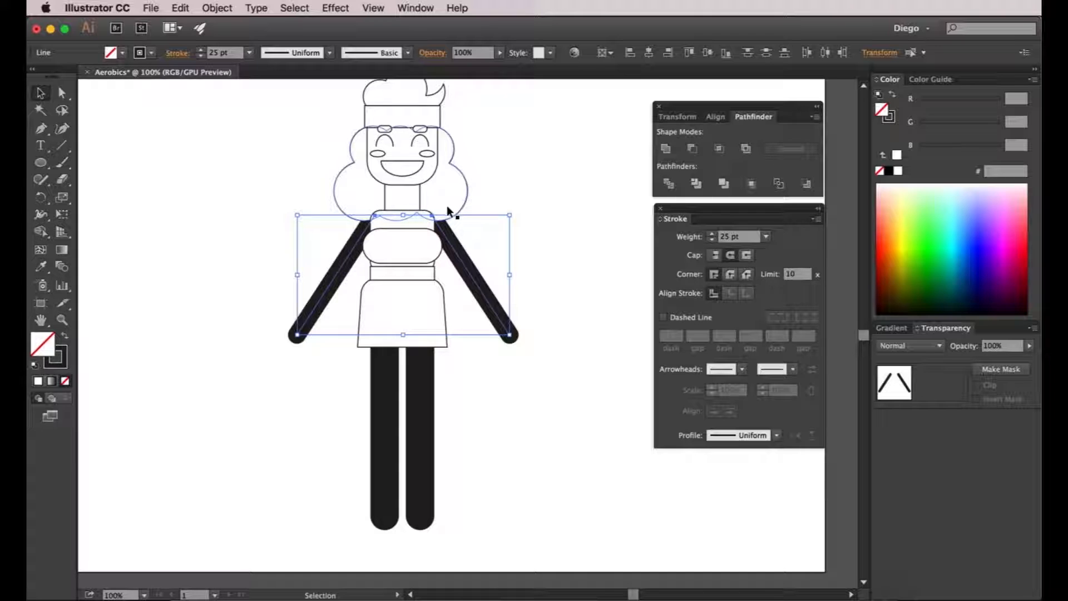
Bring both arms forward in the stacking order until they lie in front of the hair but behind the torso.
click(217, 7)
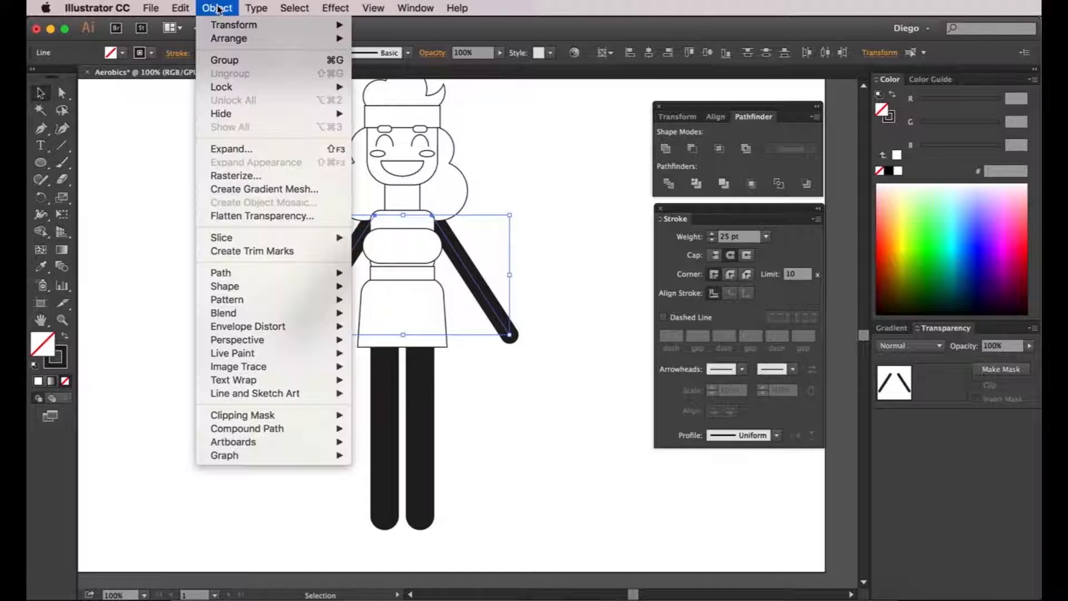
mouse_move(234, 38)
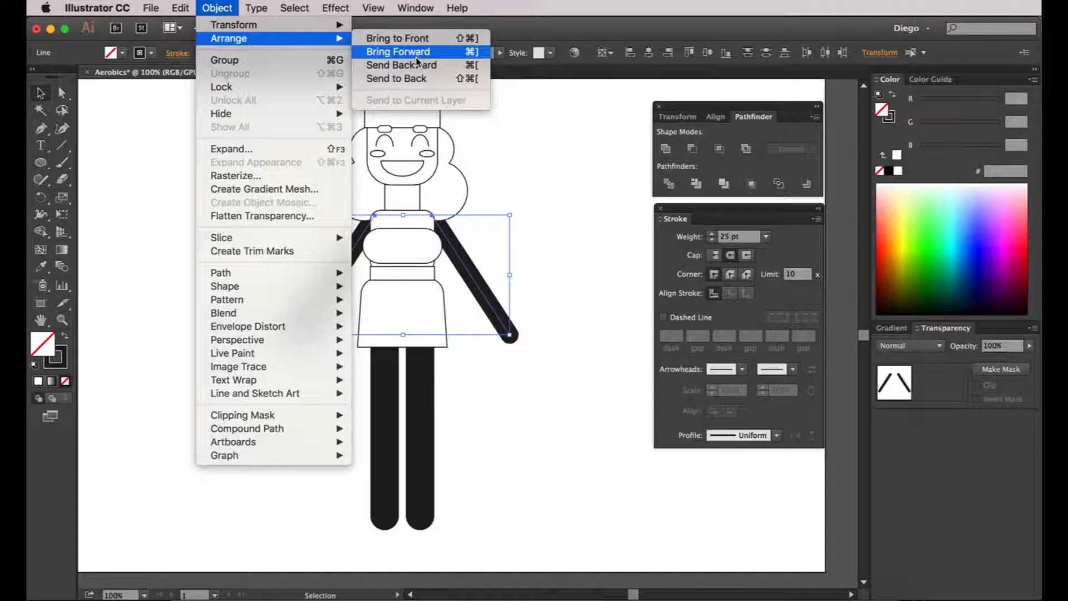
click(416, 65)
click(217, 7)
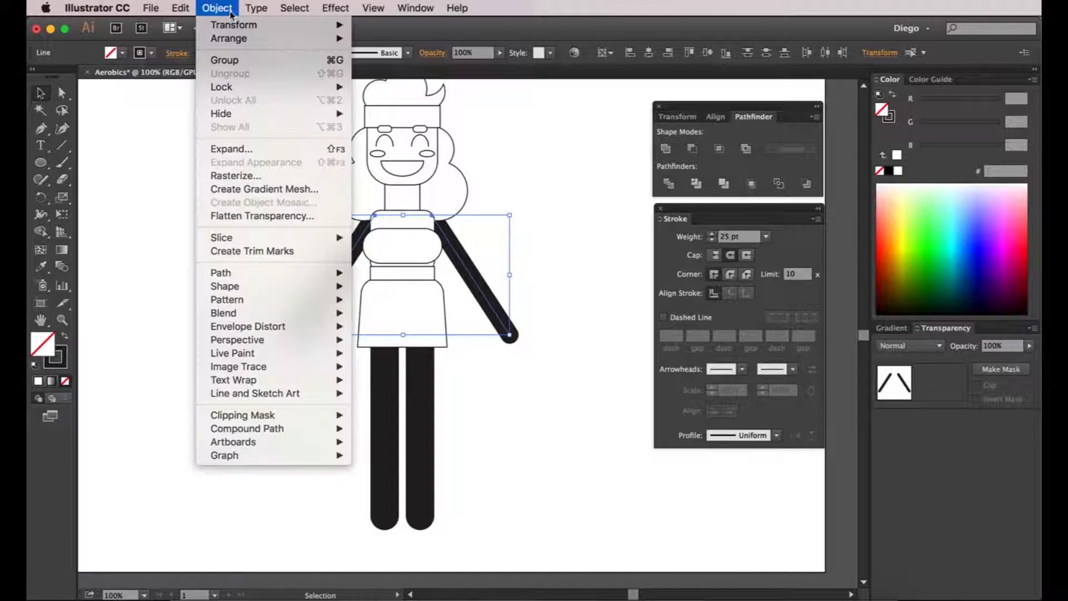
mouse_move(234, 38)
click(457, 54)
click(217, 8)
click(385, 55)
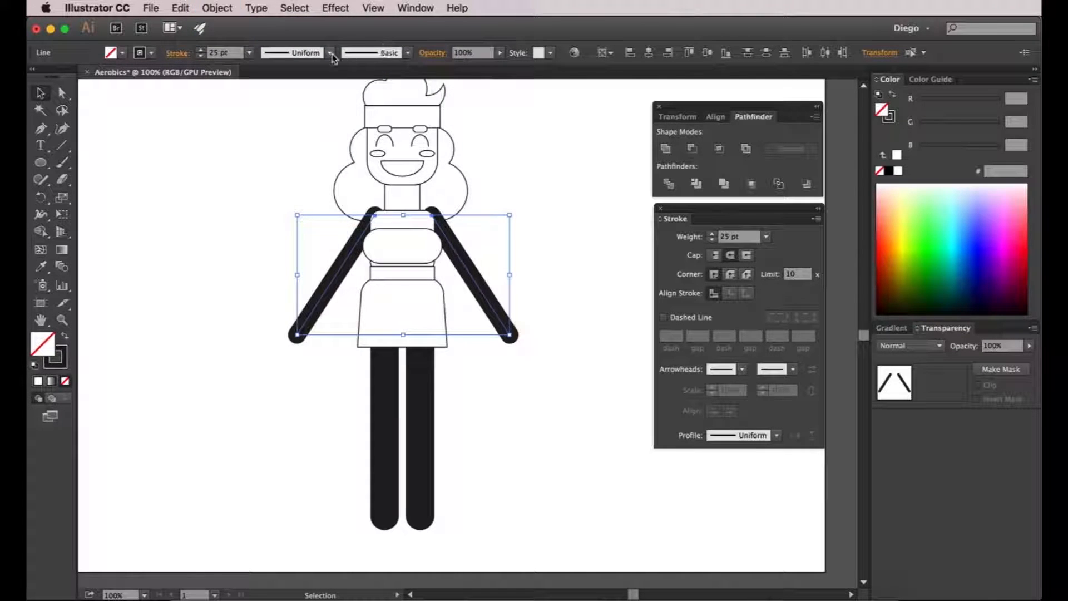
Nudge both arms slightly down at the shoulders and deselect them.
key(Down)
key(Down)
key(Down)
key(Down)
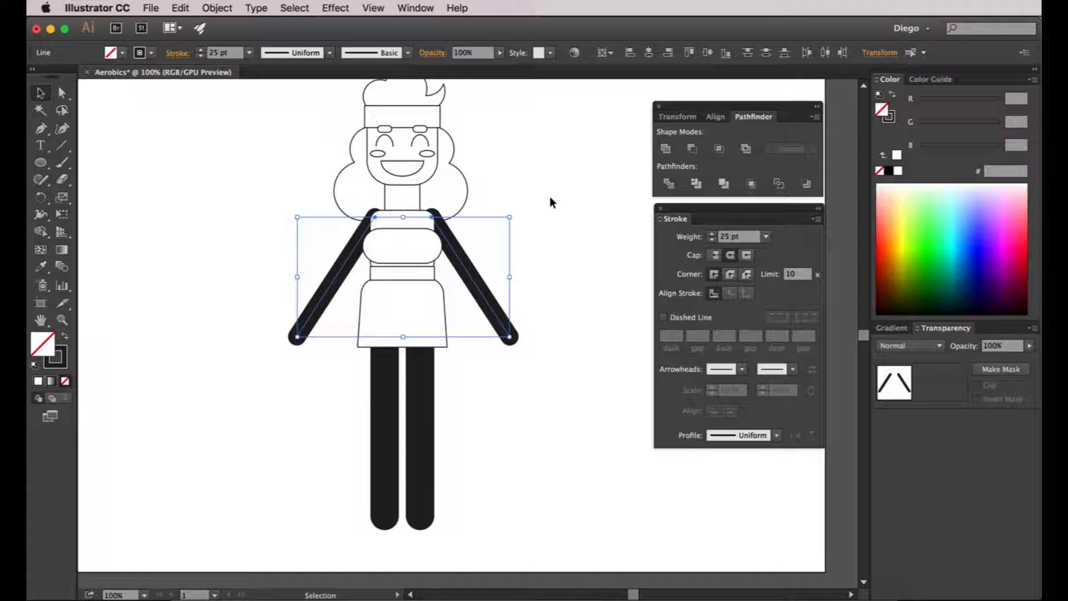
click(554, 195)
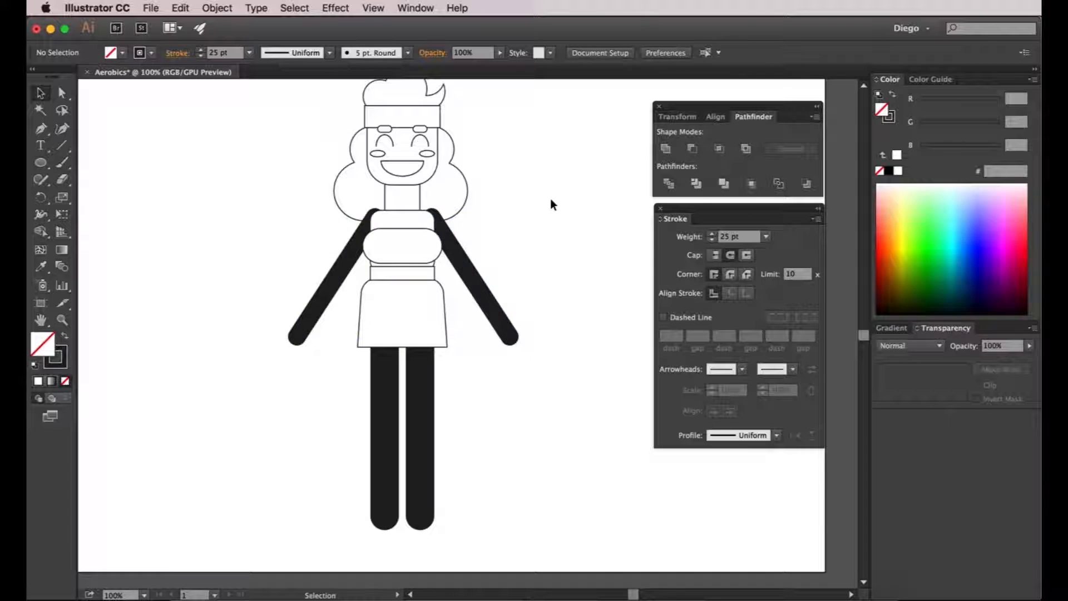
Narrow the neck rectangle evenly from both sides, keeping it centred on the torso.
scroll(547, 200, up, 3)
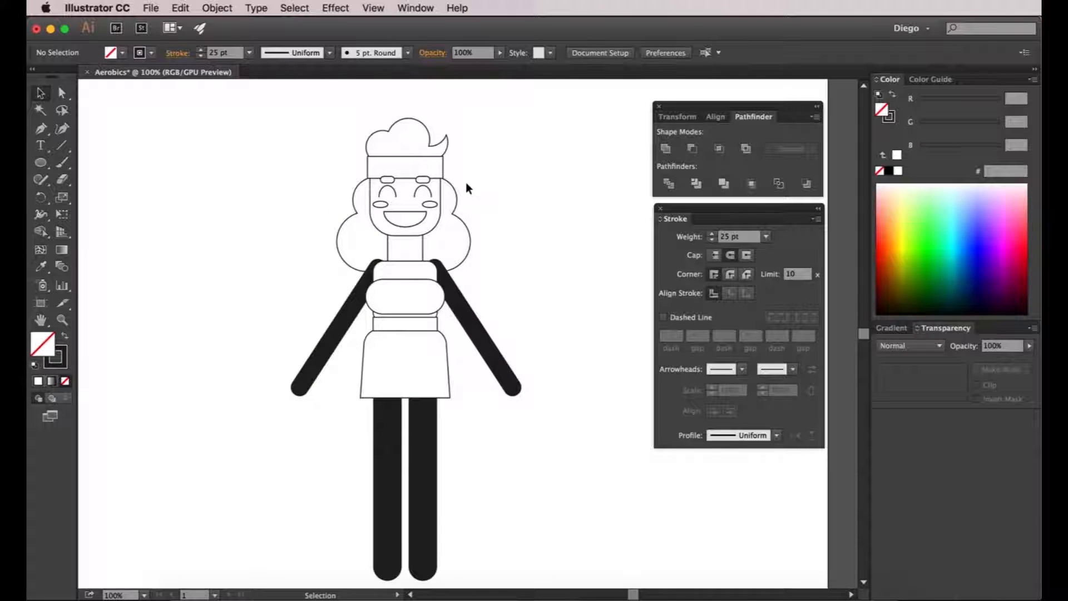
scroll(458, 181, down, 3)
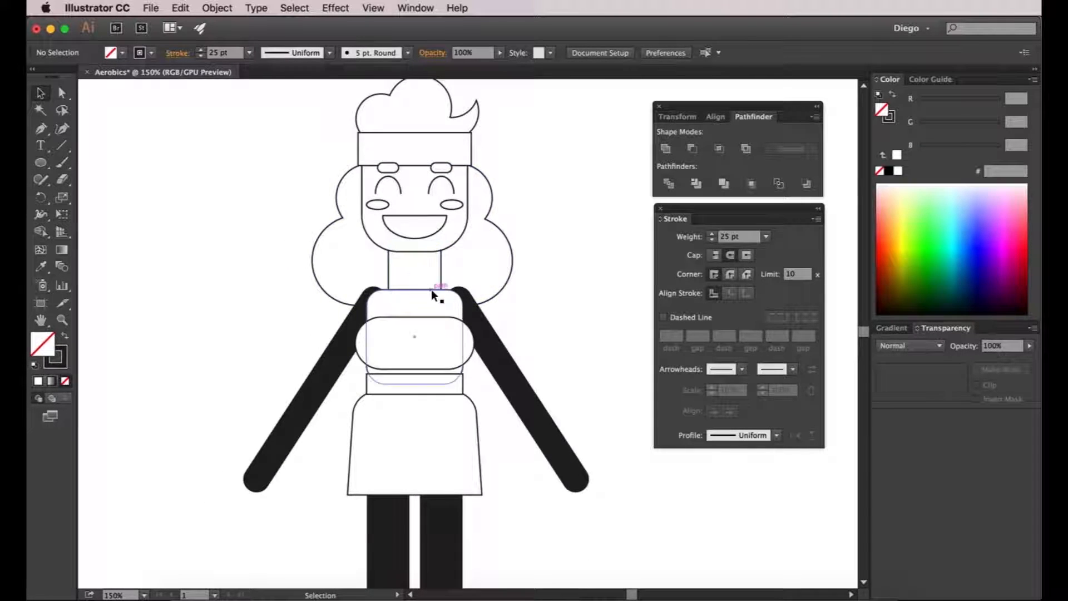
scroll(458, 289, down, 1)
drag(464, 291, 456, 303)
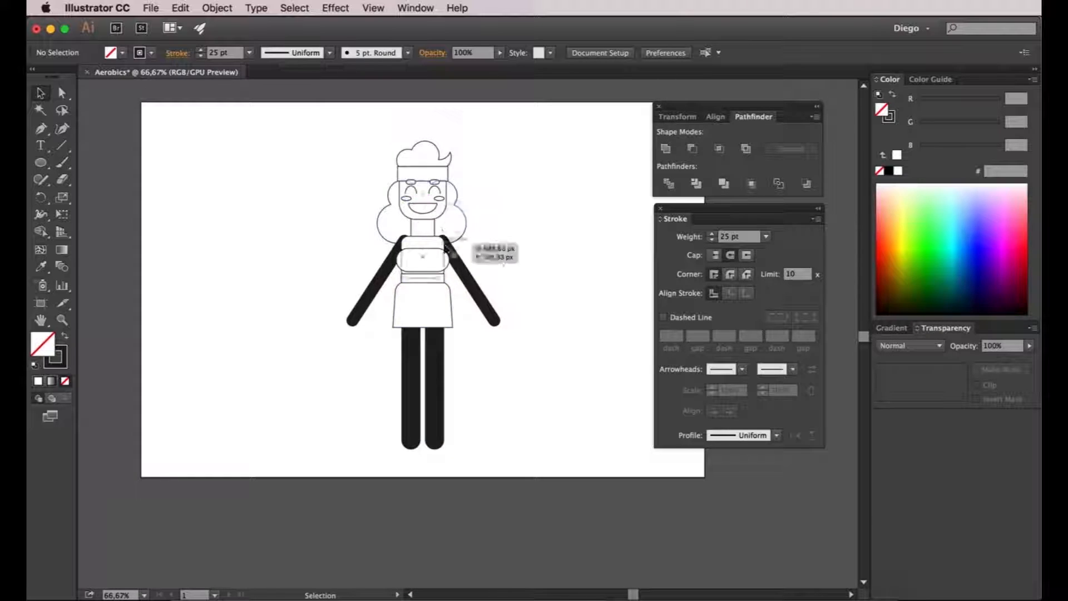
scroll(427, 213, up, 2)
scroll(428, 214, up, 2)
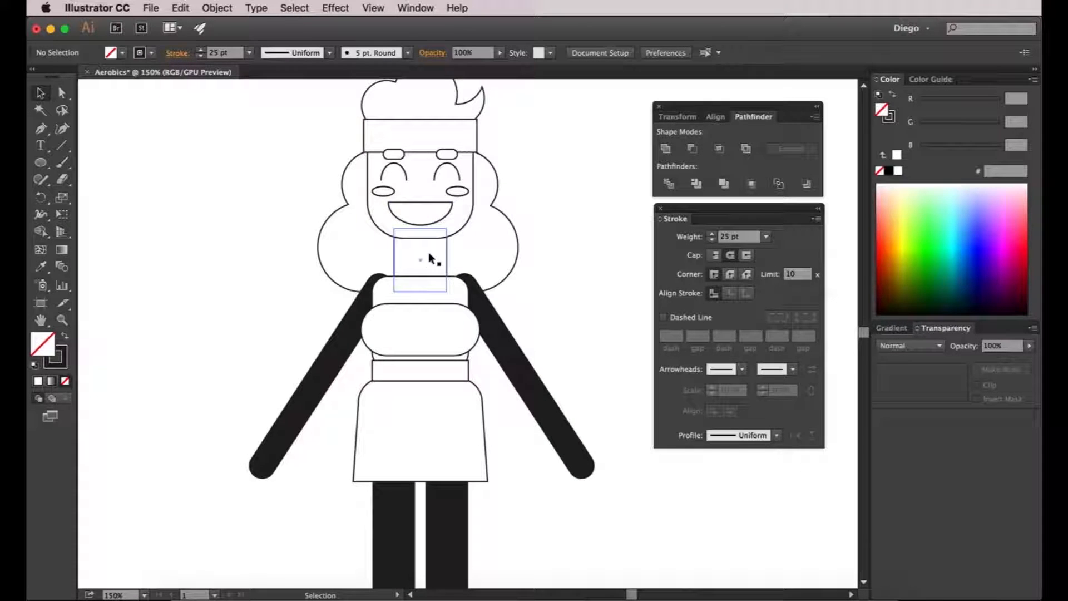
scroll(419, 258, up, 1)
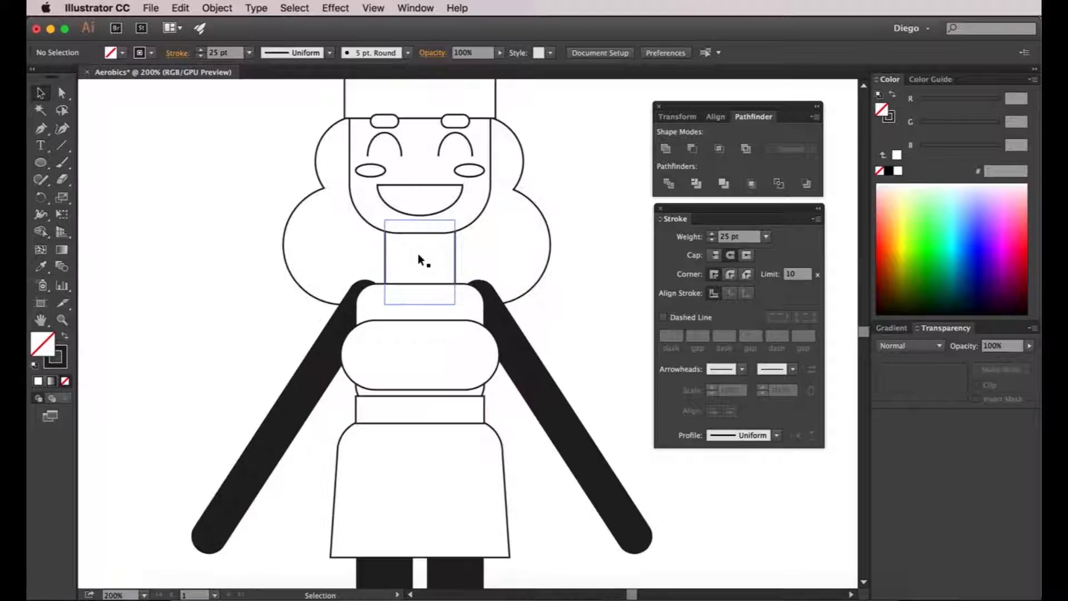
click(420, 257)
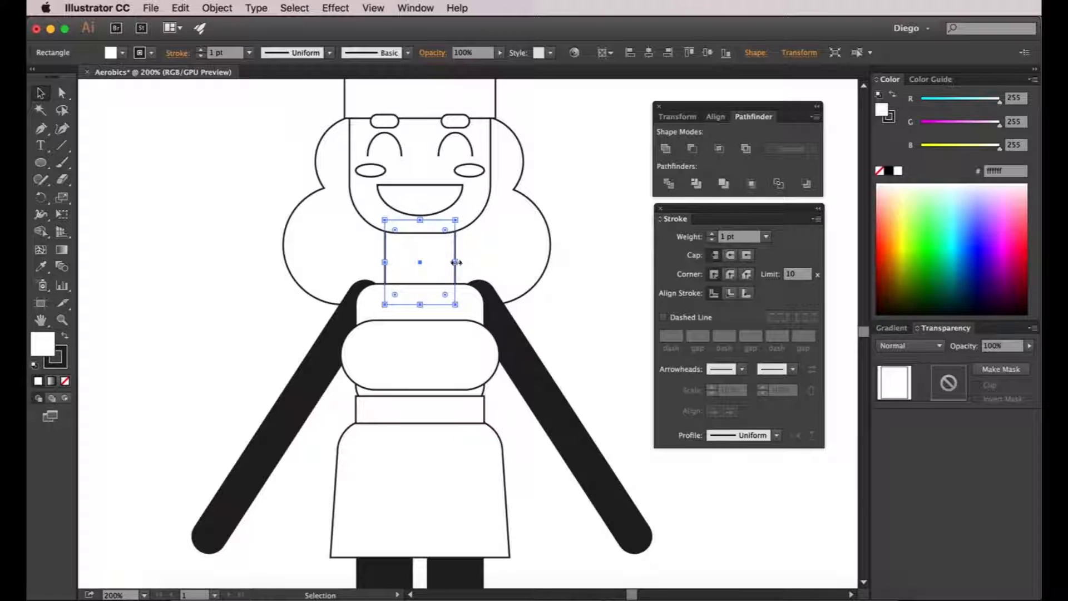
drag(456, 261, 449, 262)
click(585, 201)
Scale the whole head with its face, headband and hair down proportionally, keeping the hair's lower edge at the shoulders.
drag(584, 200, 532, 102)
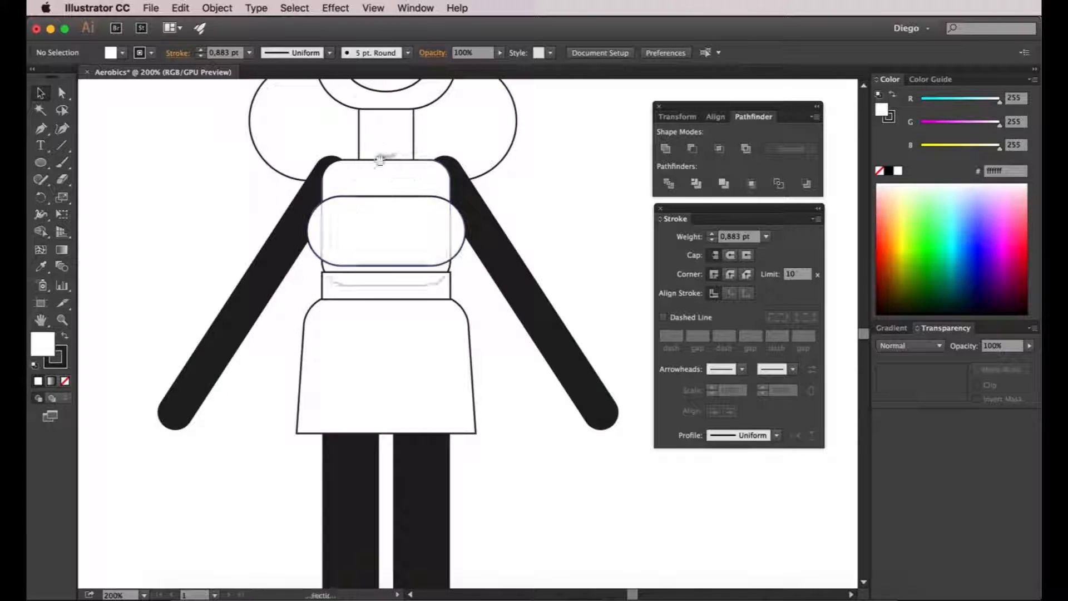
drag(380, 161, 384, 388)
click(445, 309)
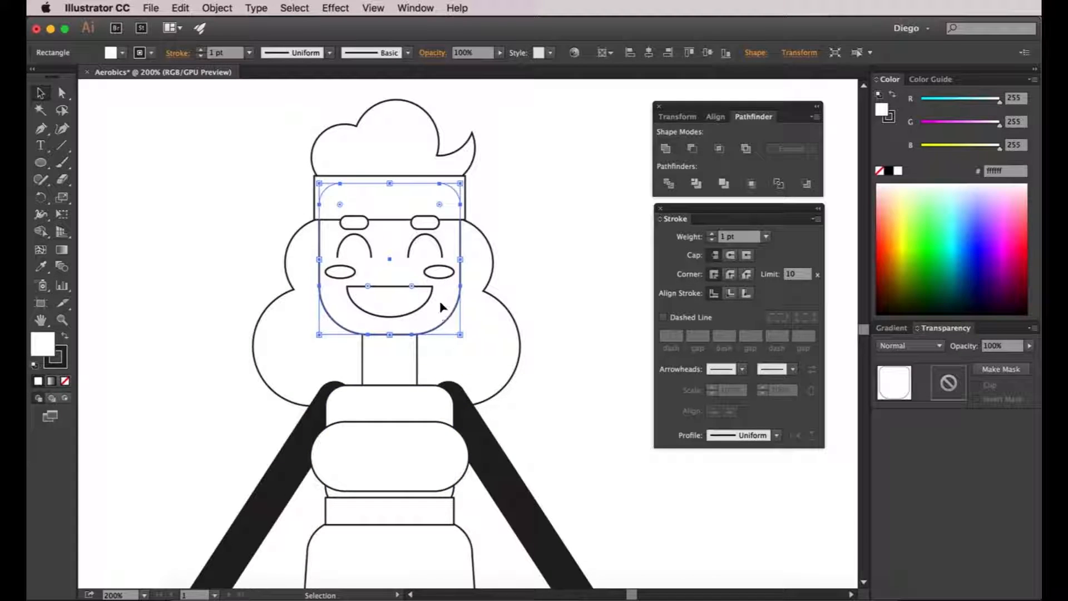
drag(237, 118, 503, 323)
drag(386, 100, 387, 131)
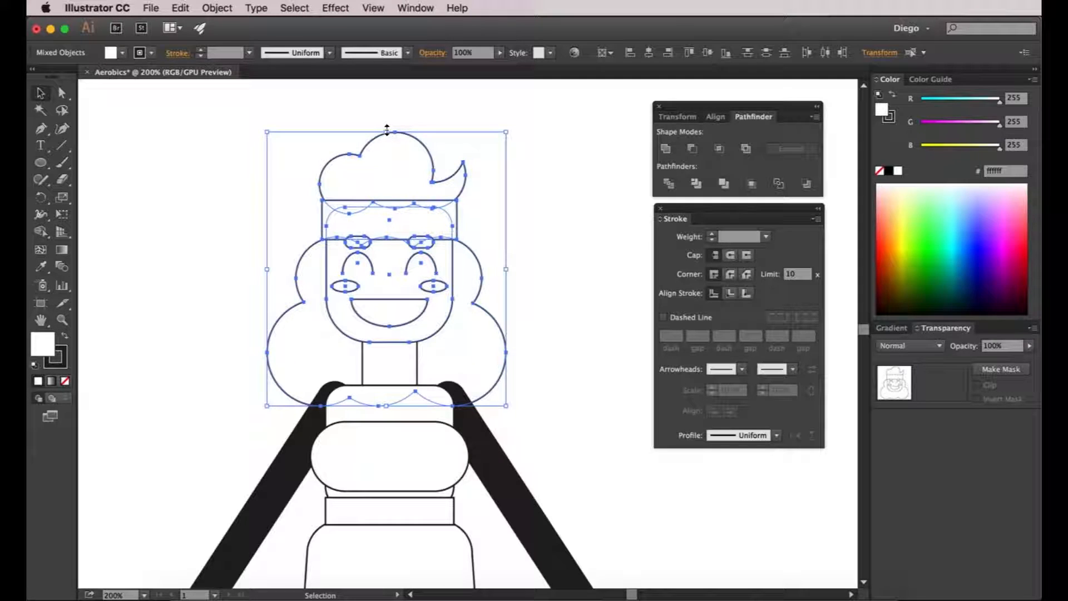
key(shift+Up)
key(super+z)
scroll(561, 323, down, 1)
scroll(563, 315, down, 3)
click(513, 287)
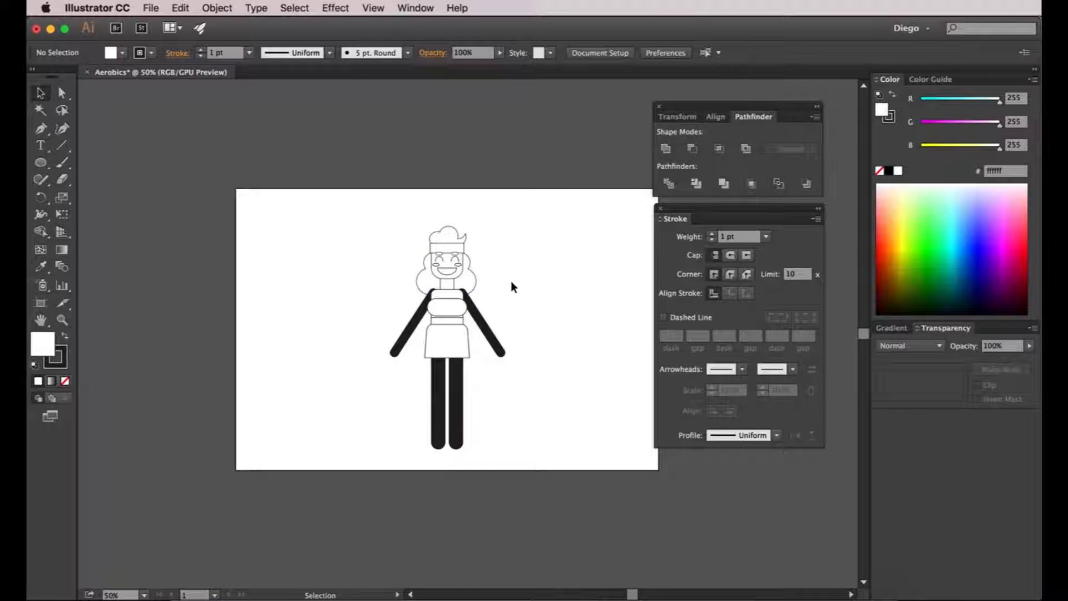
Draw a rectangle slightly wider than the neck, centred over the point where the neck meets the torso.
scroll(508, 286, up, 3)
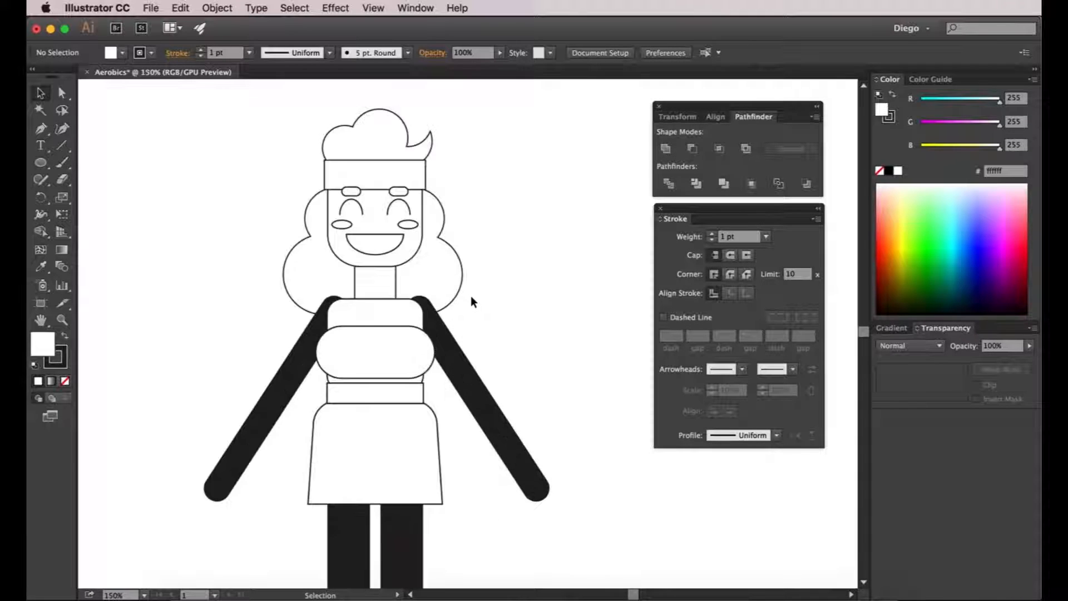
drag(491, 302, 513, 277)
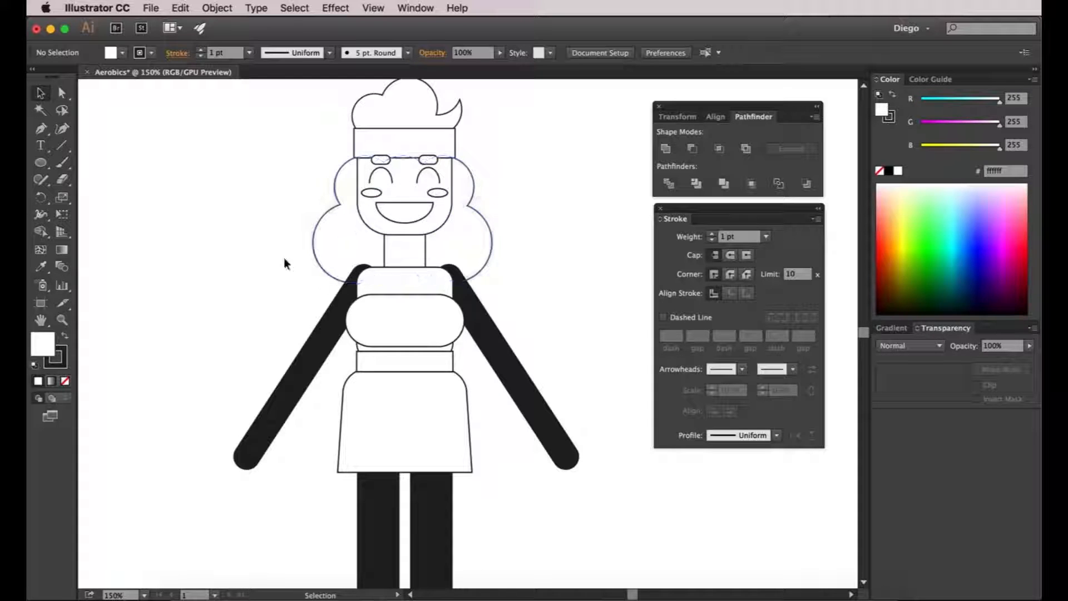
click(45, 164)
drag(45, 164, 95, 163)
scroll(407, 271, up, 1)
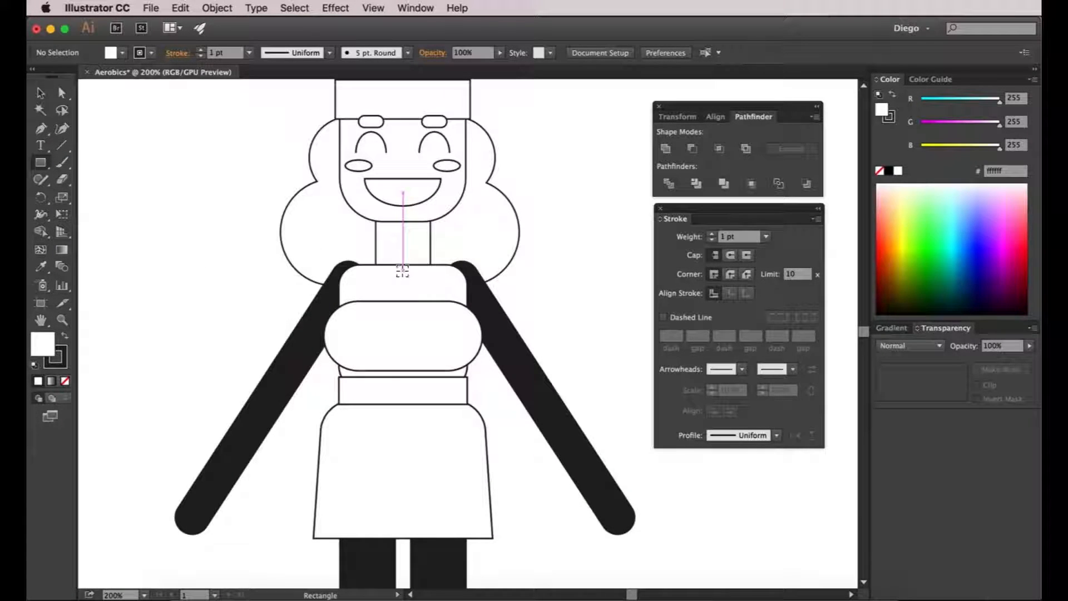
drag(402, 271, 365, 241)
key(a)
click(598, 294)
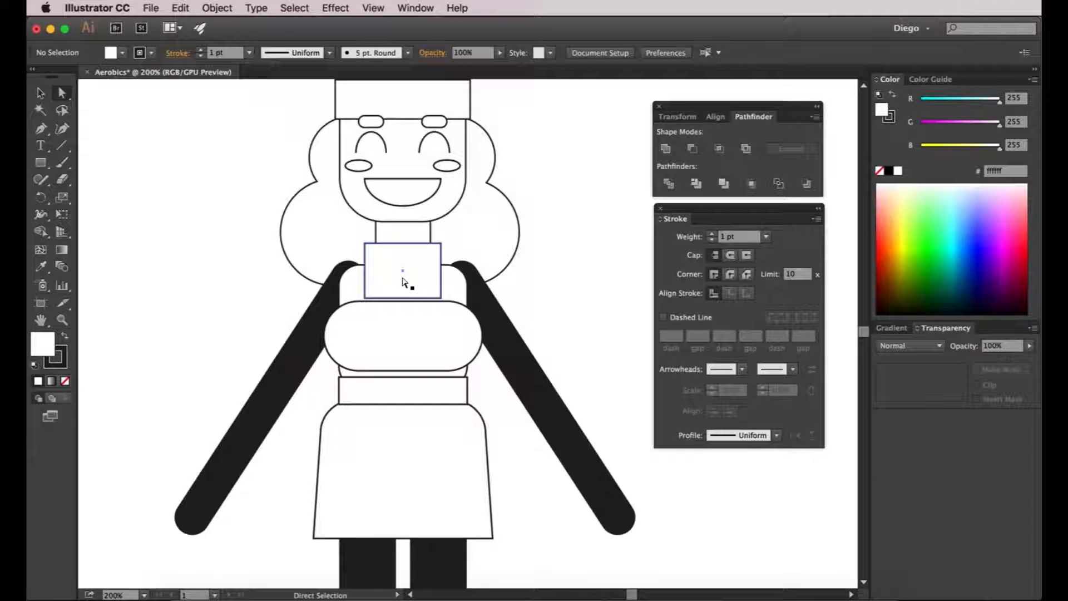
Round the two lower corners of the new neckline rectangle to form a U shape.
click(368, 300)
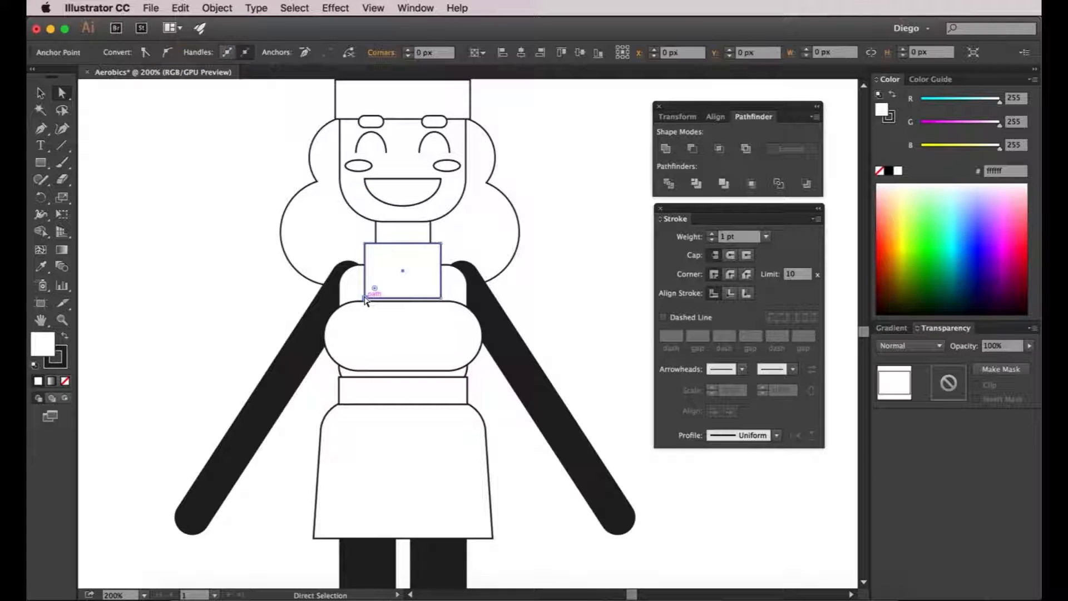
shift+click(442, 299)
drag(429, 287, 412, 272)
click(583, 277)
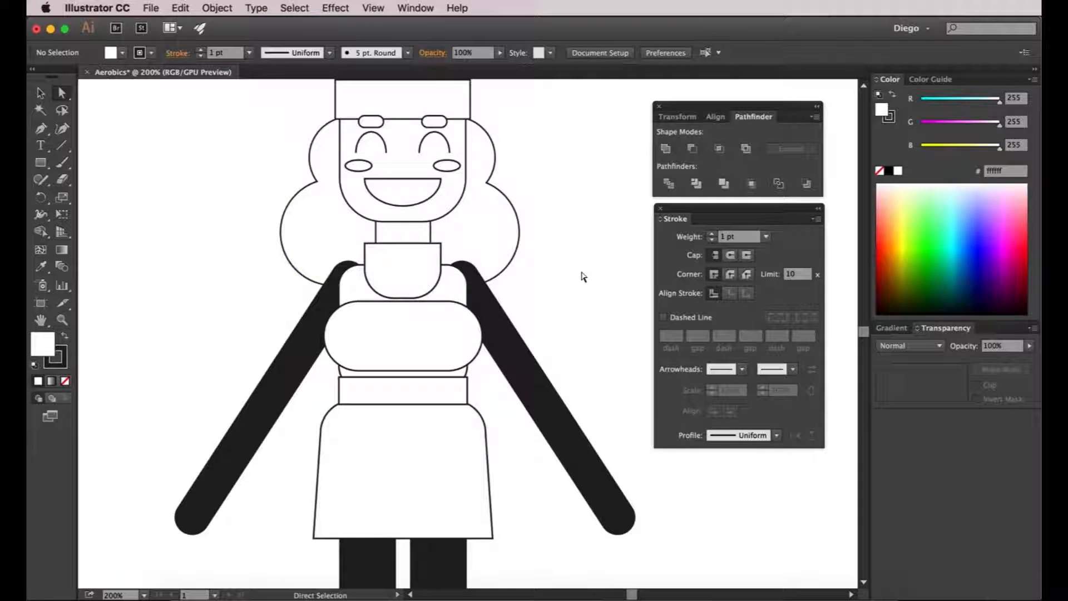
Nudge the U-shaped neckline slightly upwards over the base of the neck.
click(417, 272)
key(Up)
key(Up)
key(Up)
key(Up)
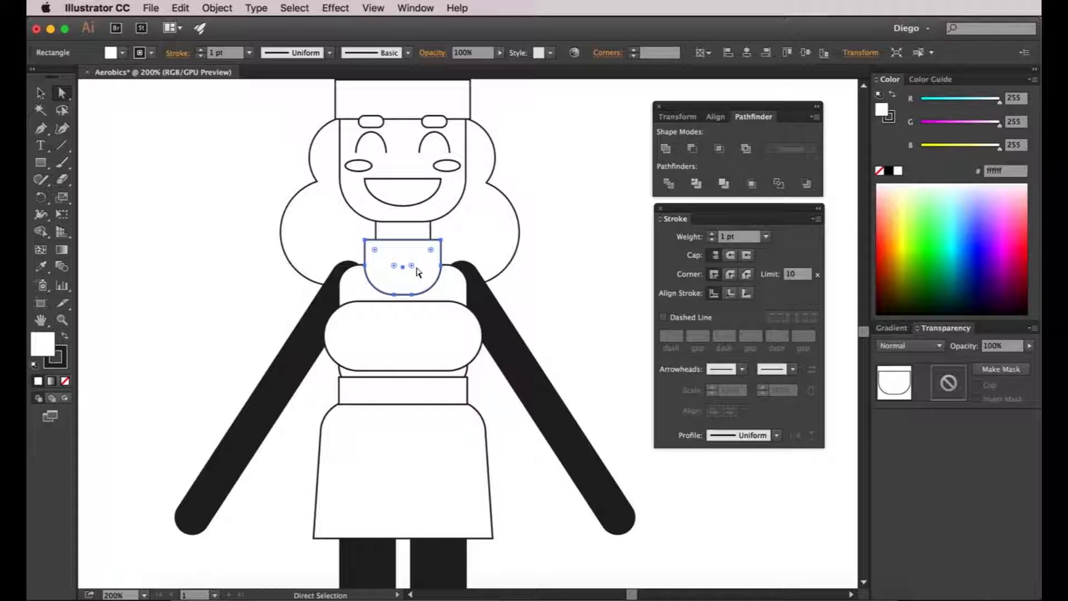
Intersect an in-place copy of the torso with the U-shaped neckline, trimming the neckline to the torso's upper edge and keeping the original torso.
click(607, 281)
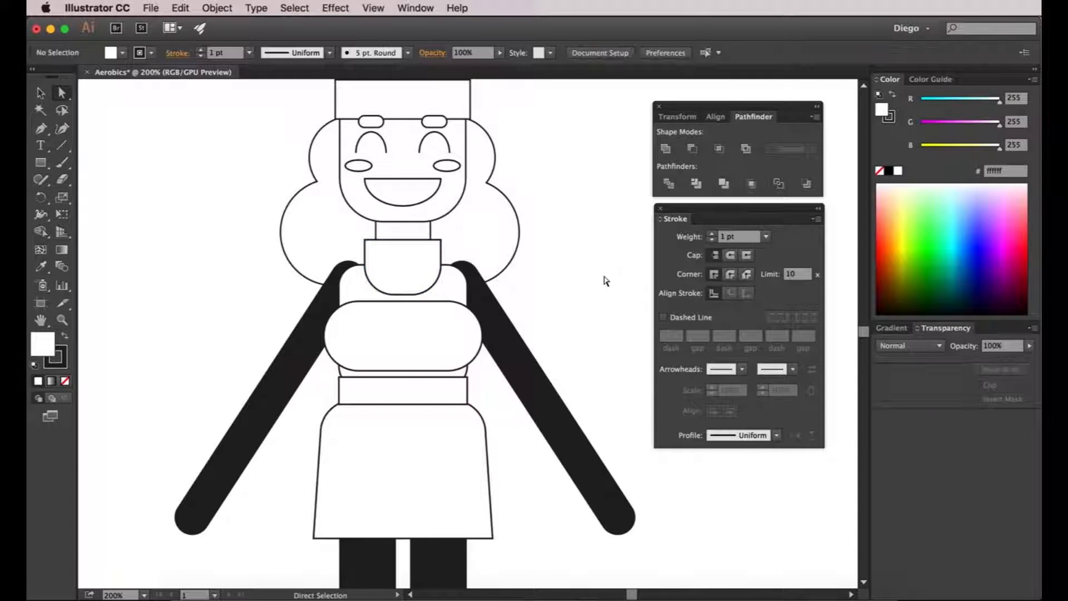
click(403, 323)
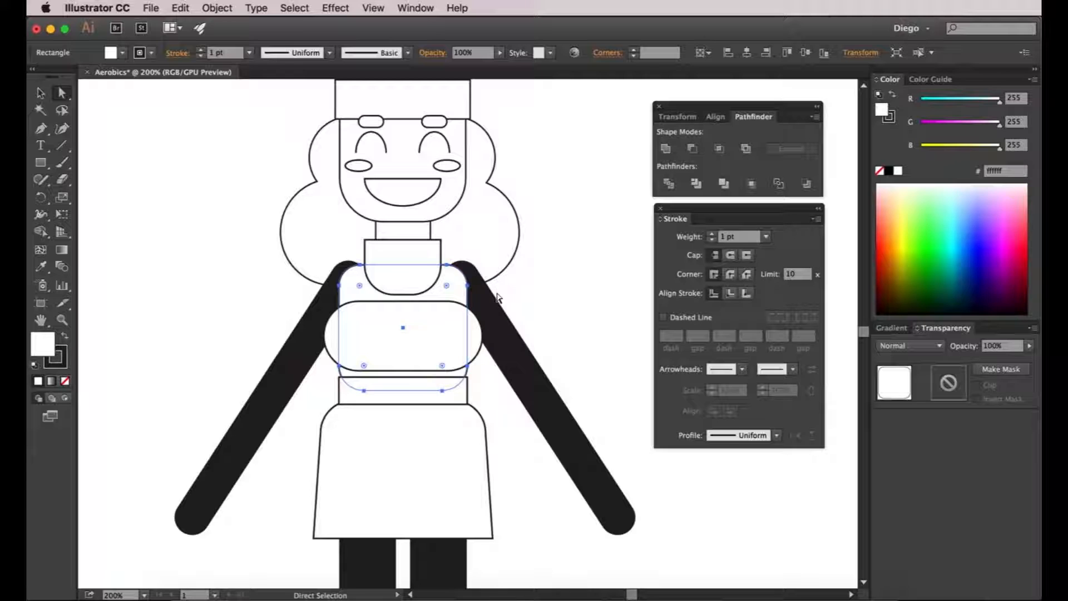
key(v)
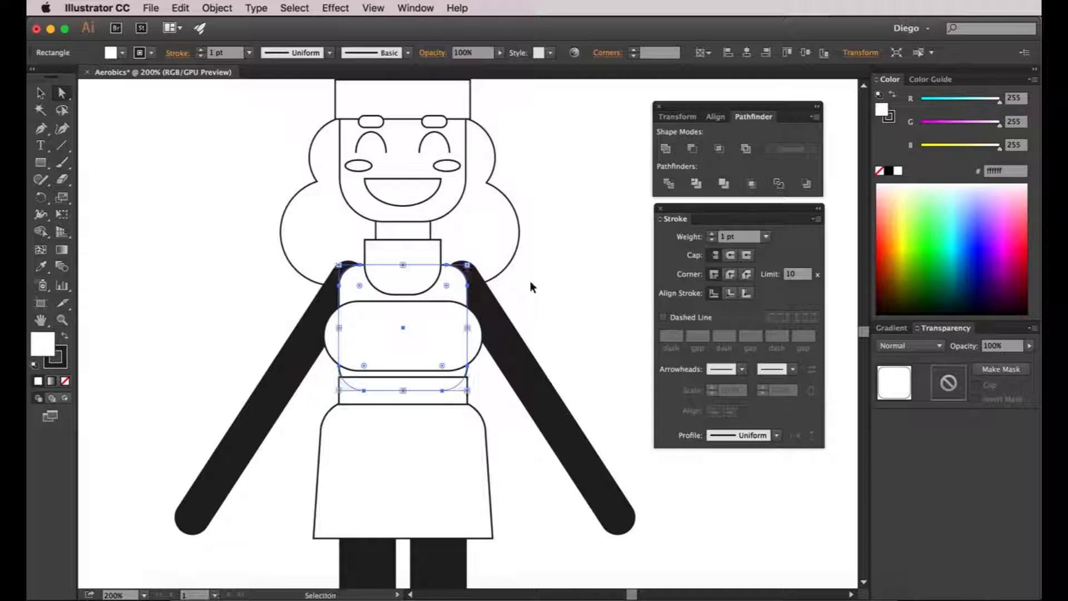
key(a)
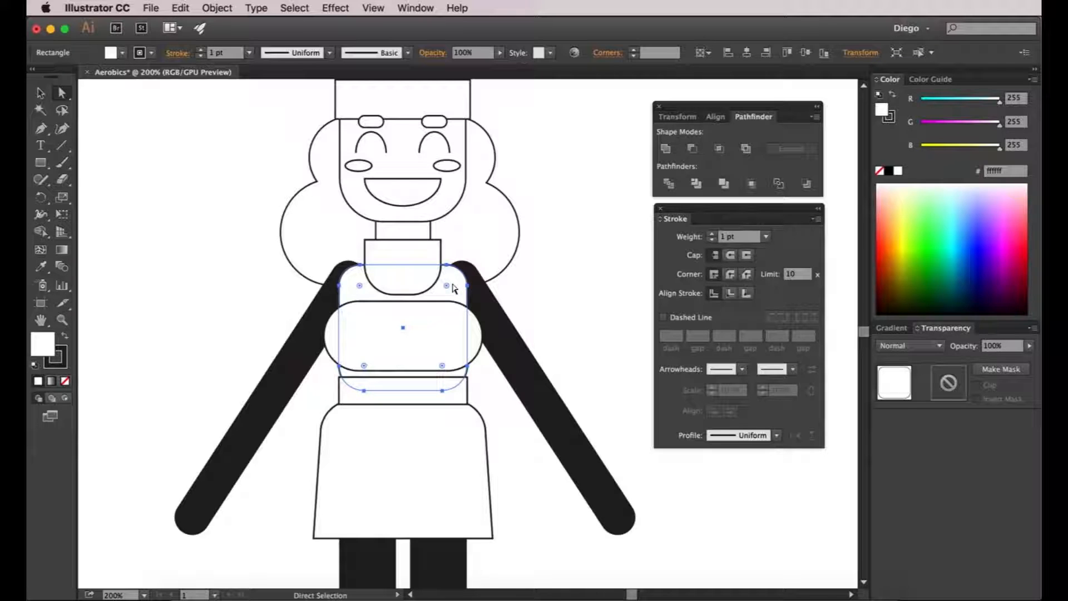
shift+click(405, 286)
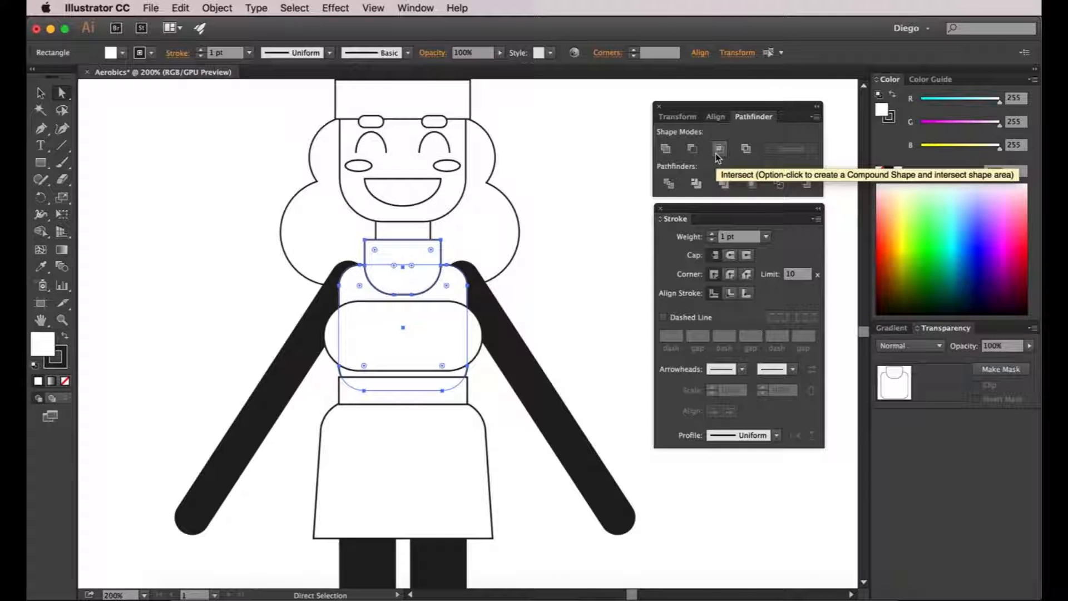
click(716, 153)
click(603, 203)
key(super+1)
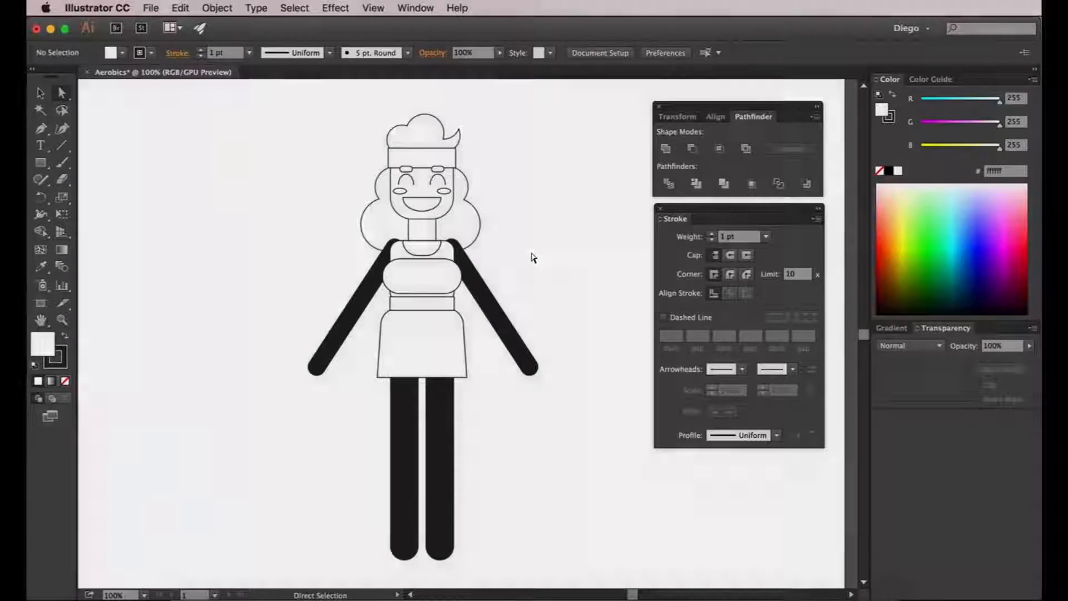